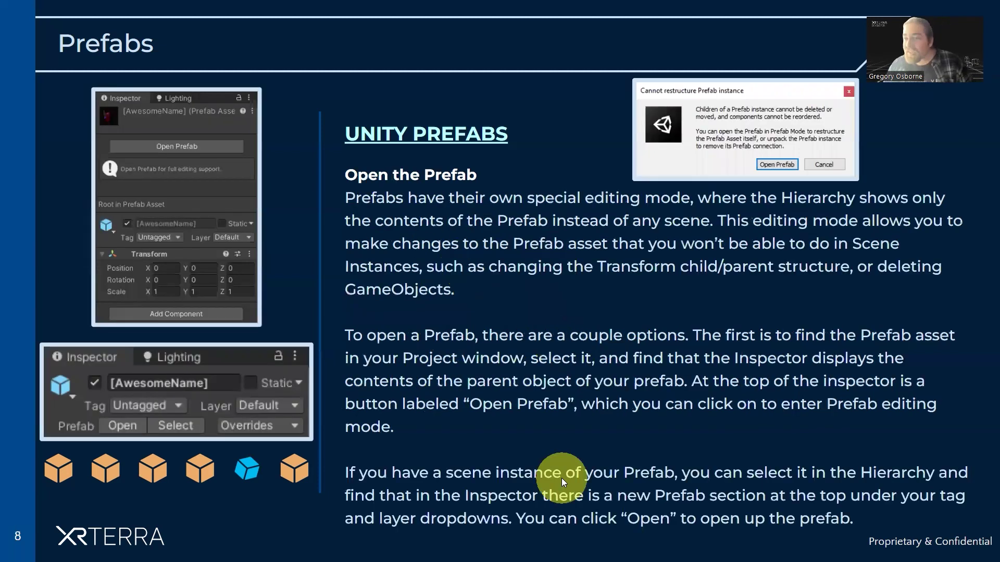
Exit the full-screen slideshow and go back to editing the Prefabs slide.
key("Escape")
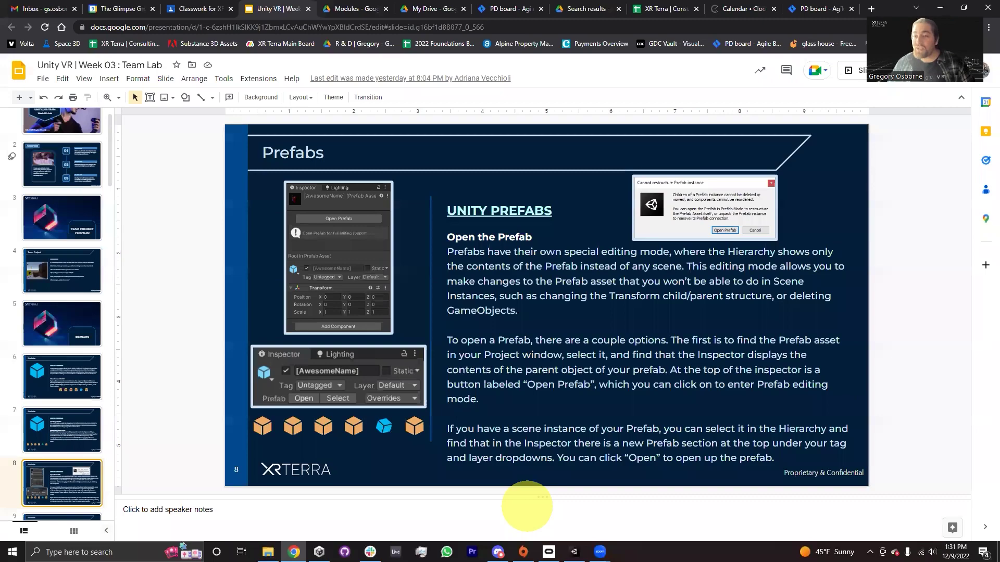
Switch to Unity, select XRTerry and zoom the Scene view in close on it.
left_click(574, 552)
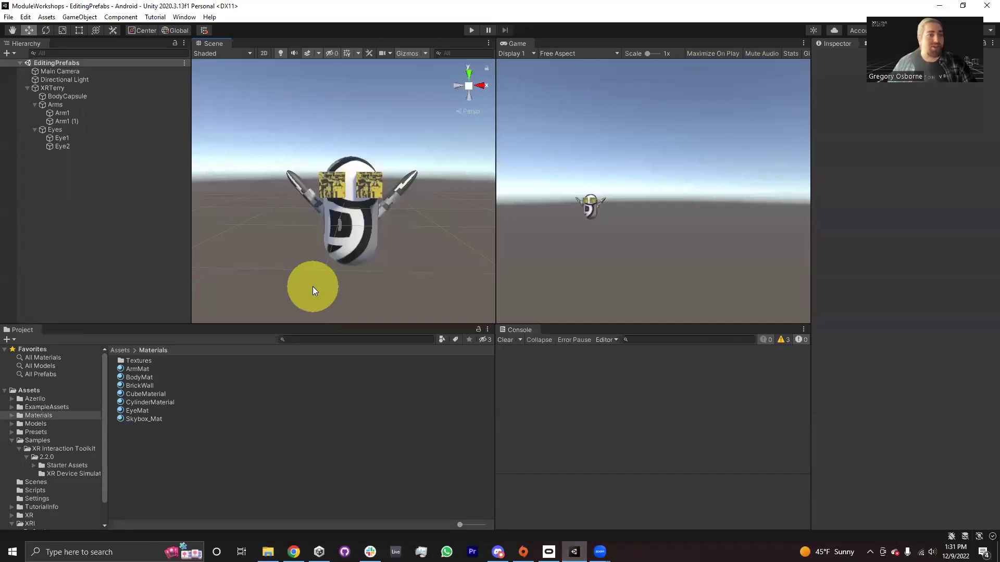
left_click(53, 88)
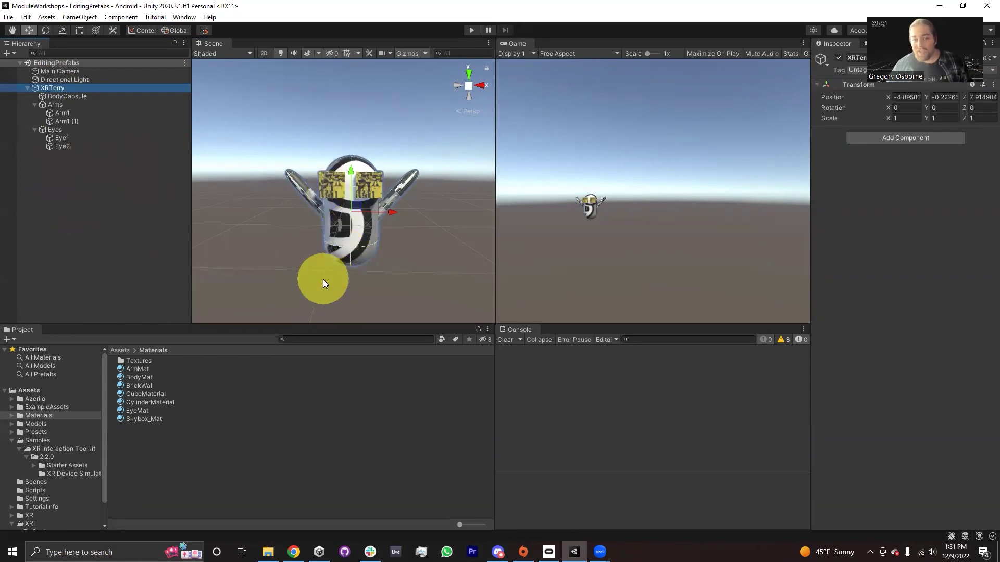
scroll(332, 264, "up", 3)
middle_click_drag(332, 263, 283, 225)
Inspect BodyCapsule, Arm1, Arm1 (1), Eye1 and Eye2 in turn, then orbit around the robot.
left_click(57, 96)
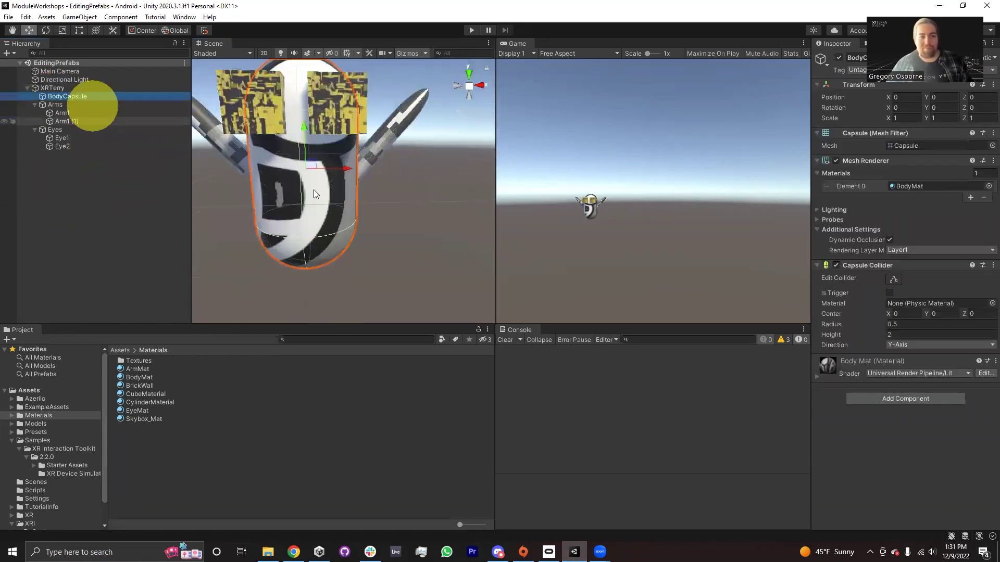
key("f")
left_click(73, 115)
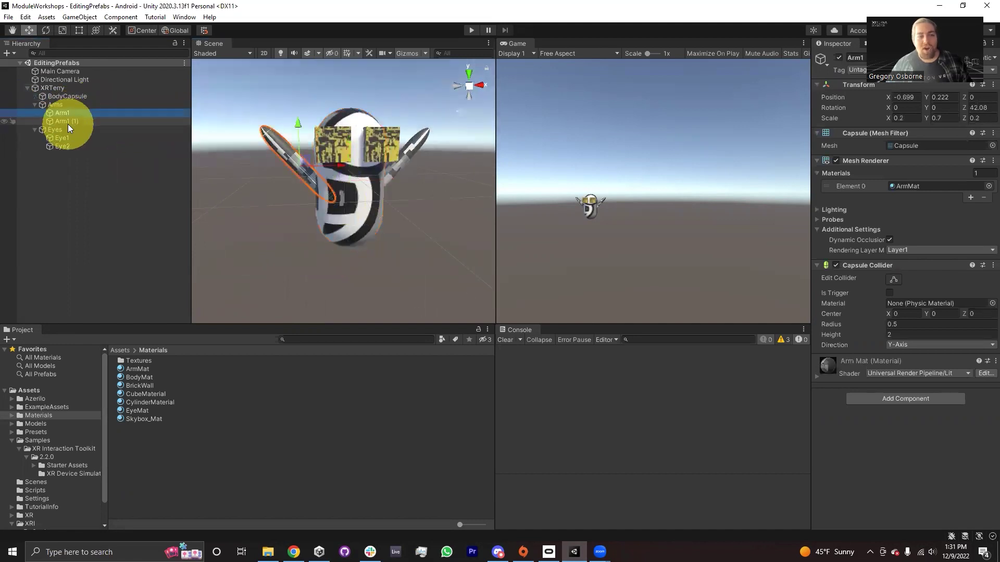
left_click(68, 124)
left_click(62, 139)
left_click(66, 147)
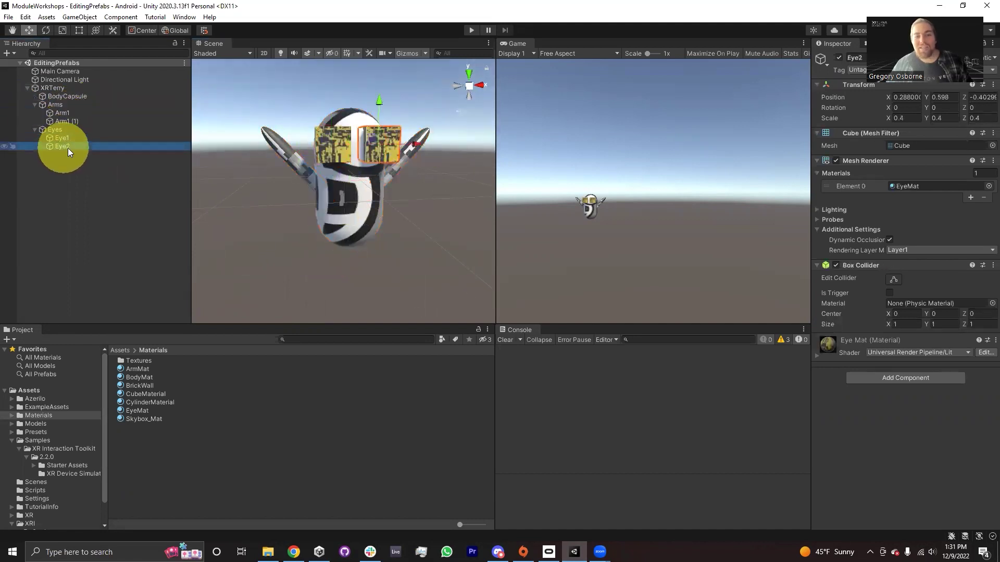
left_click(411, 214)
left_click_drag(412, 213, 337, 215, "alt")
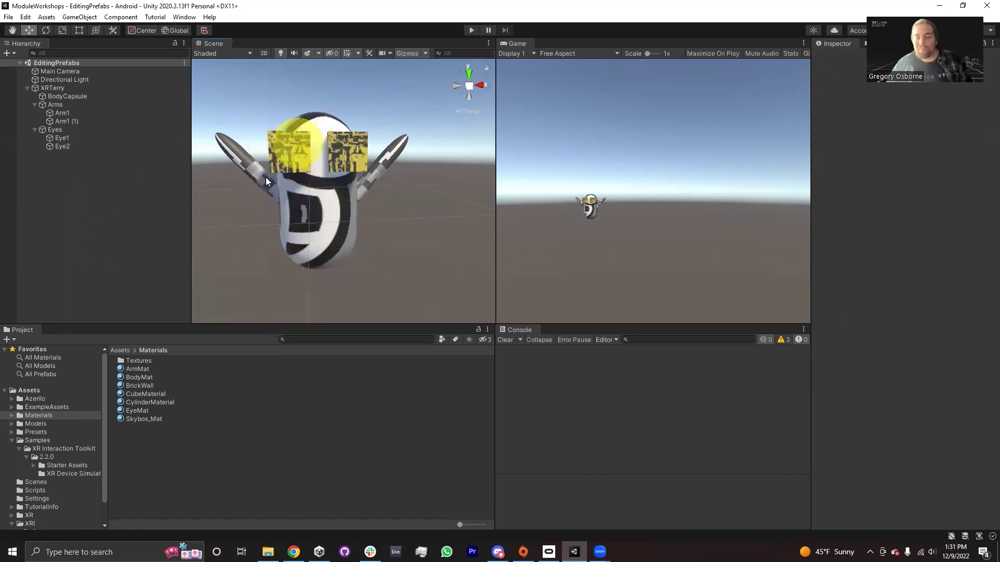
left_click_drag(364, 213, 340, 221, "alt")
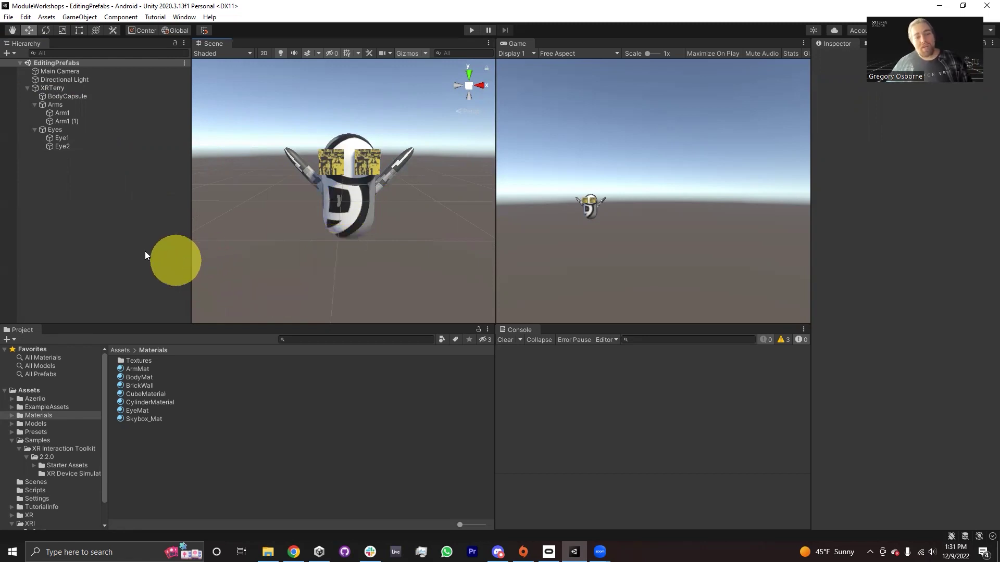
Create an Assets/Prefabs folder and drag XRTerry into it to make an XRTerry prefab.
left_click(39, 87)
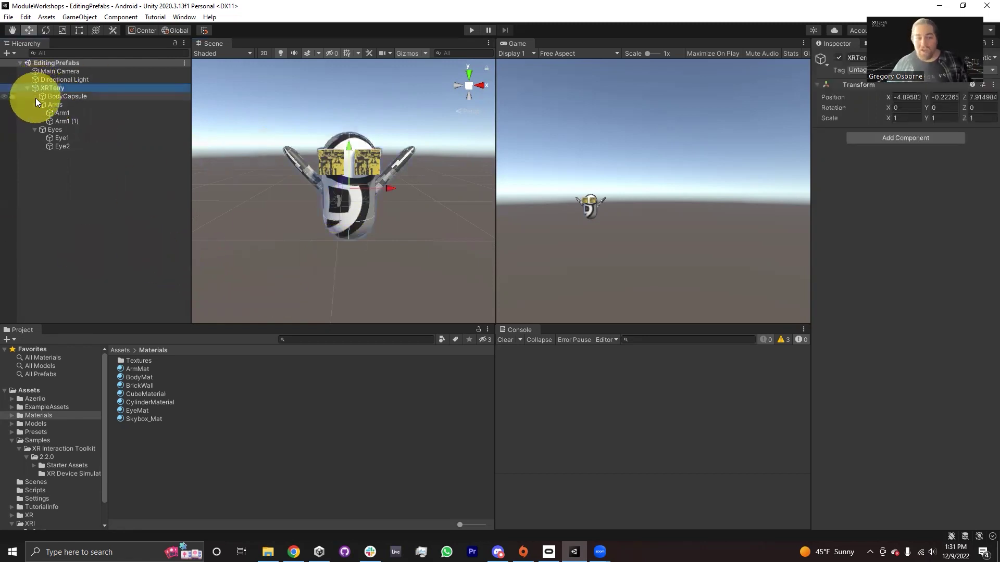
left_click(34, 392)
right_click(145, 485)
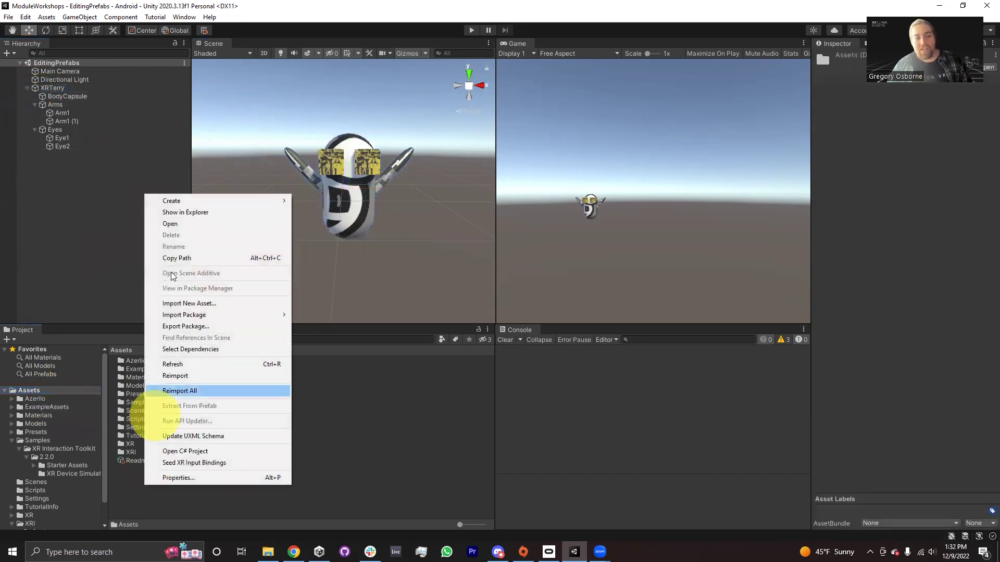
mouse_move(191, 202)
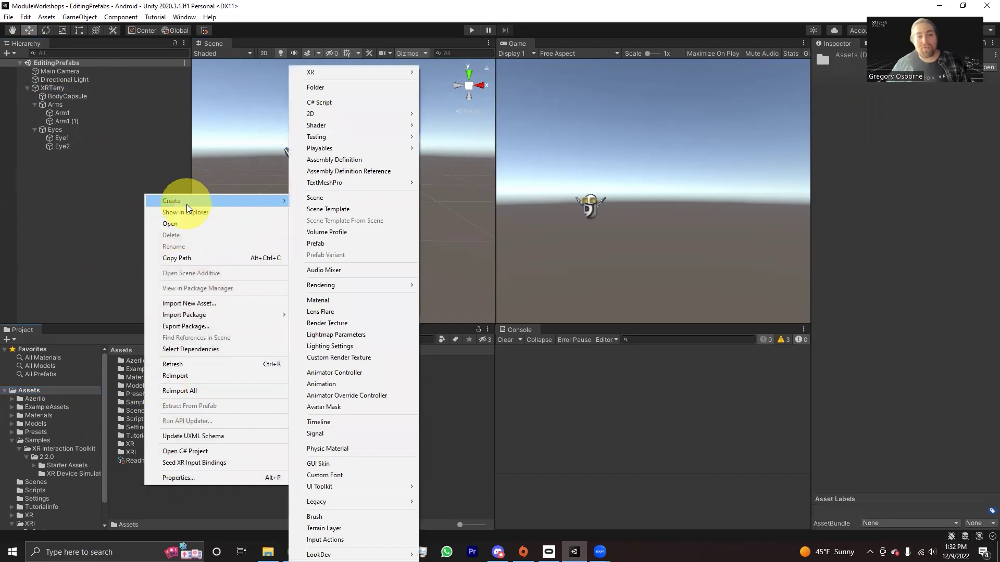
left_click(333, 87)
type("P")
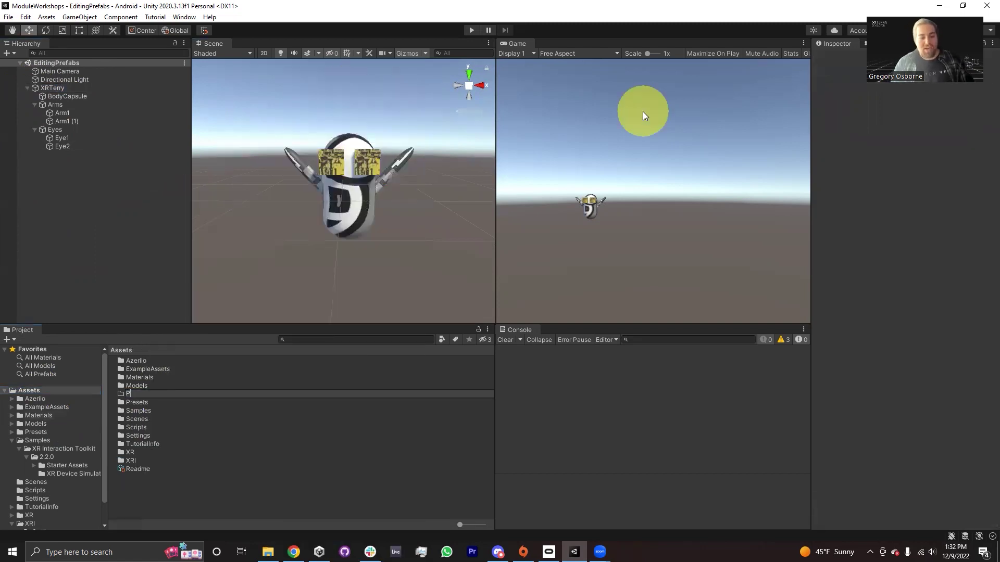
type("refabs")
key("Return")
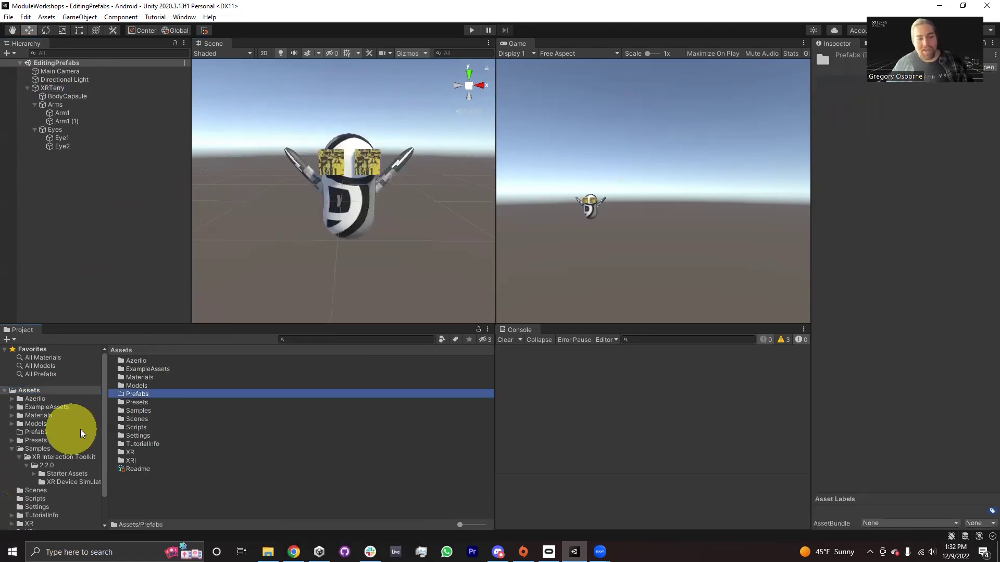
double_click(134, 396)
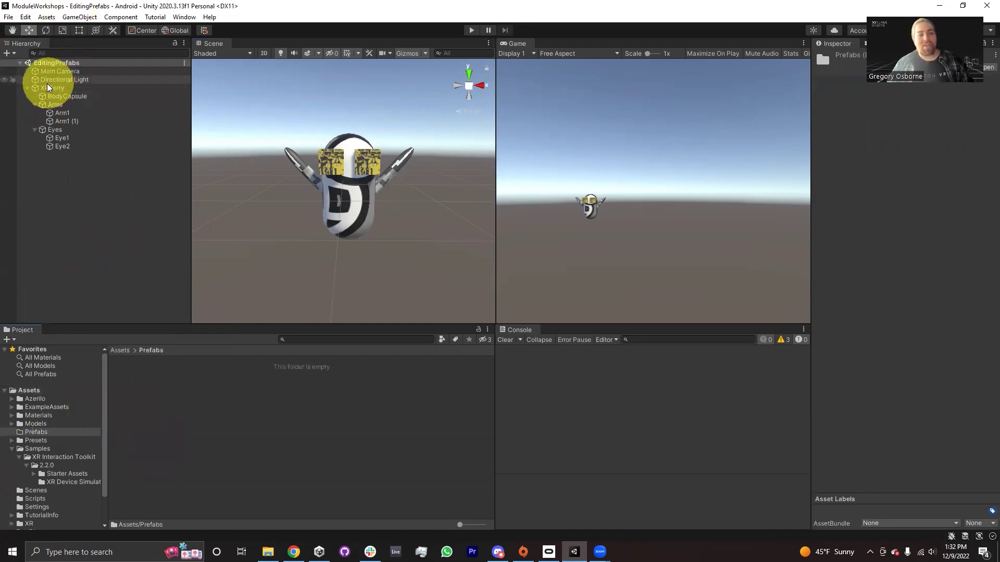
left_click_drag(44, 90, 158, 407)
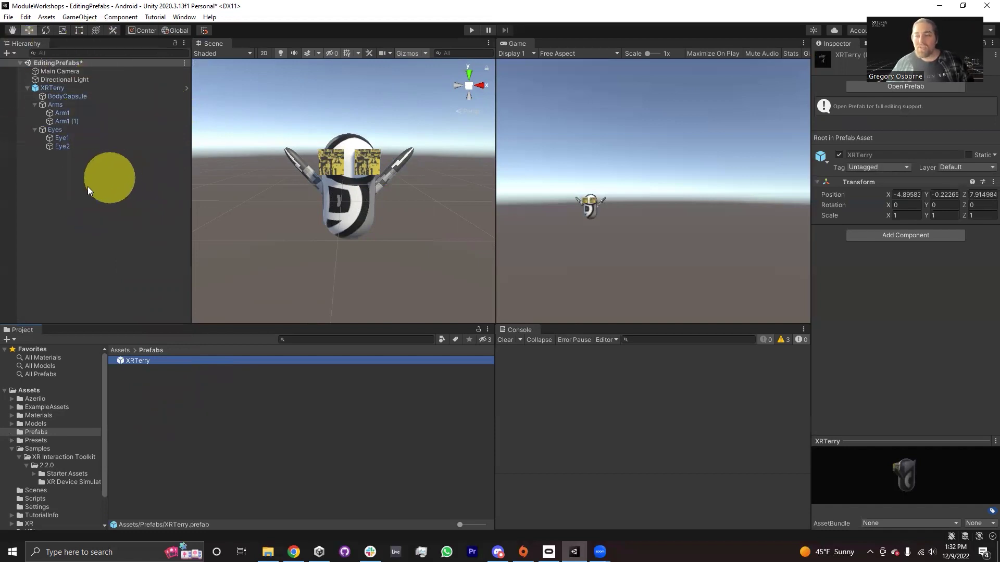
Fold up XRTerry's child parts in the Hierarchy and leave nothing selected.
left_click(59, 180)
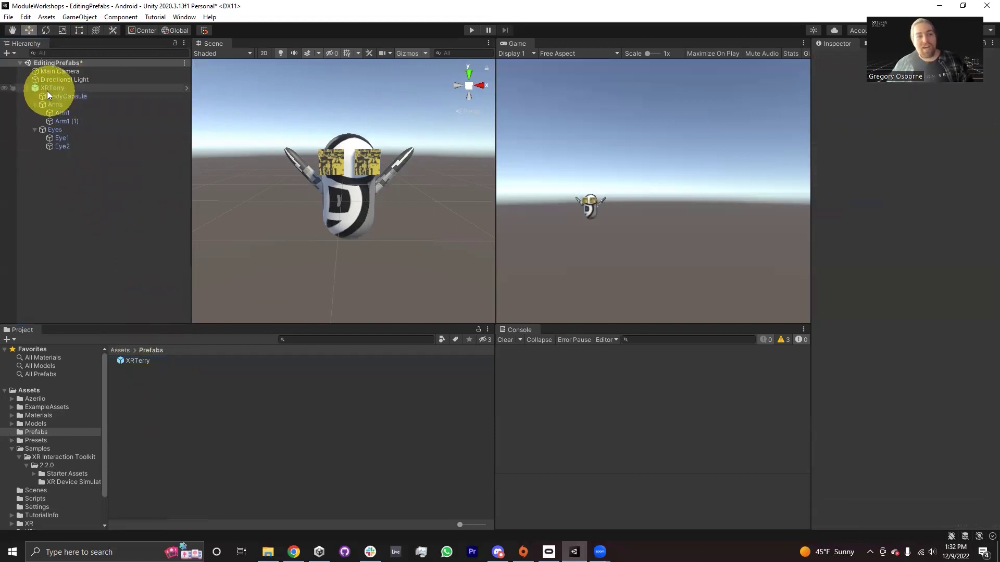
left_click(27, 88)
left_click(52, 72)
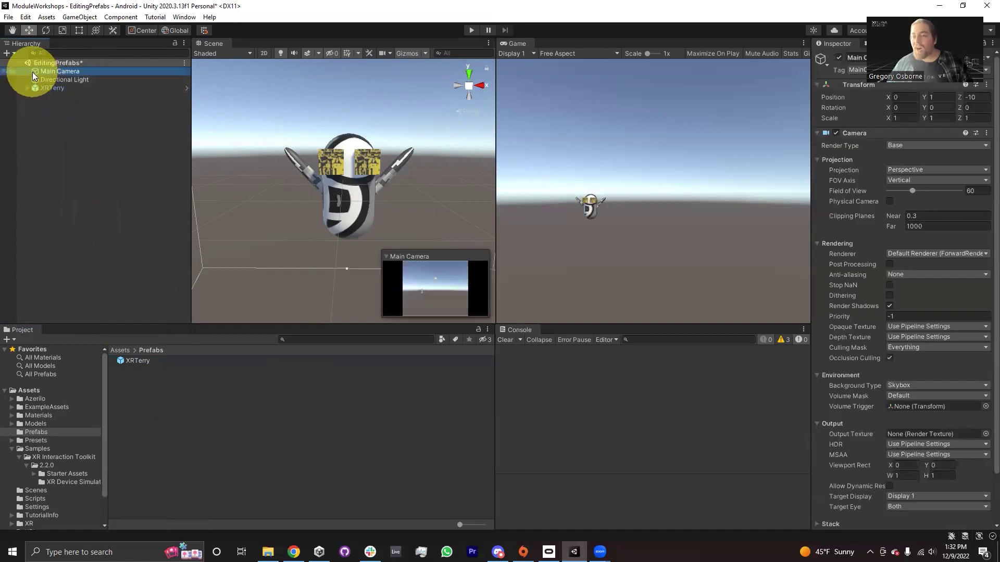
left_click(52, 88)
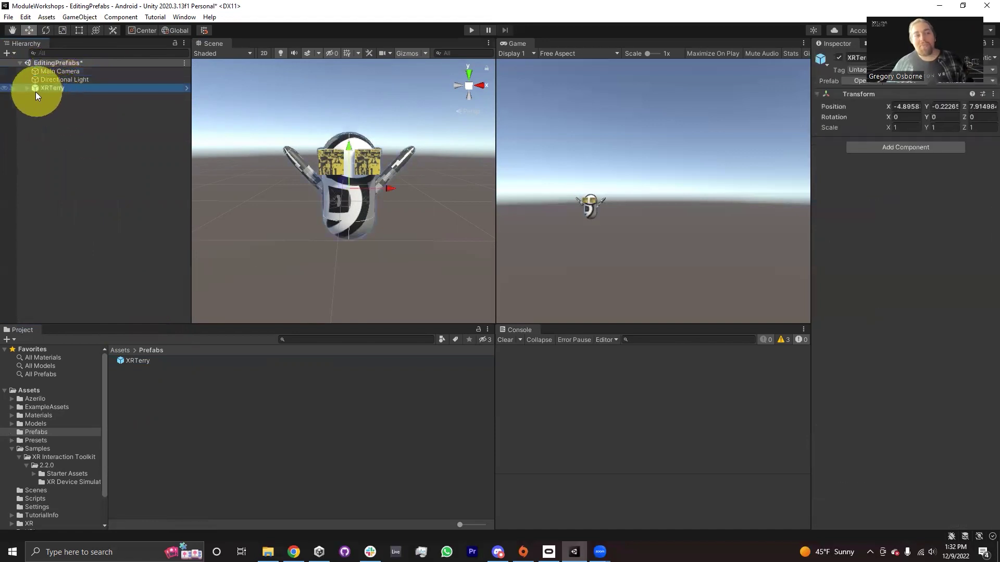
left_click(32, 113)
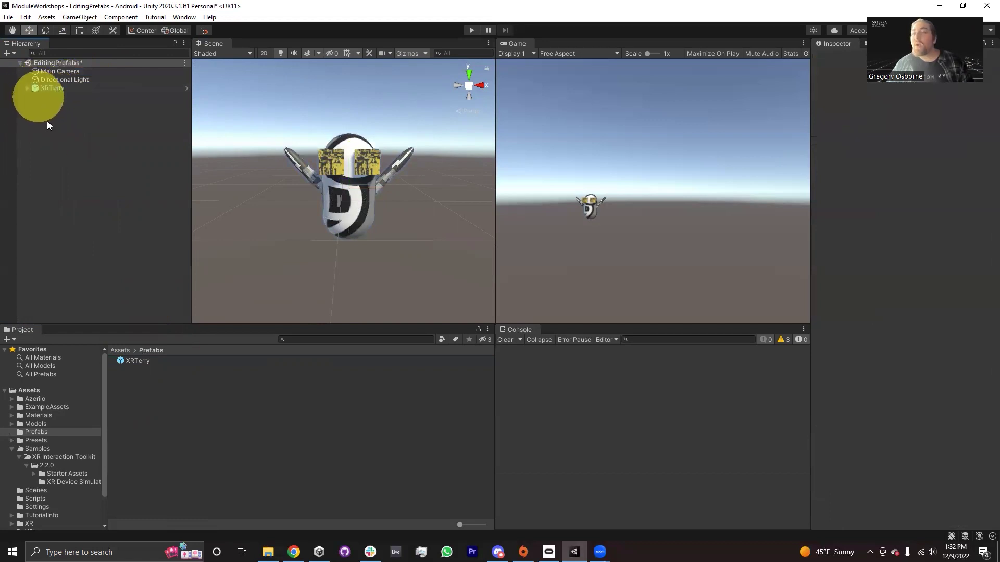
left_click(70, 122)
left_click(28, 114)
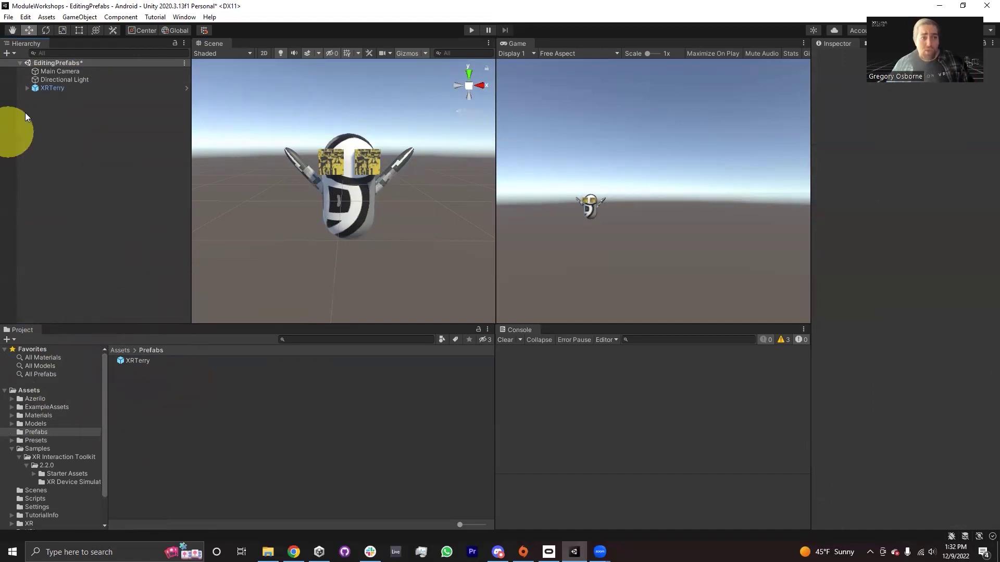
Add XRTerry (1) and XRTerry (2) from the prefab, placing one above the original and one to the right.
left_click(49, 87)
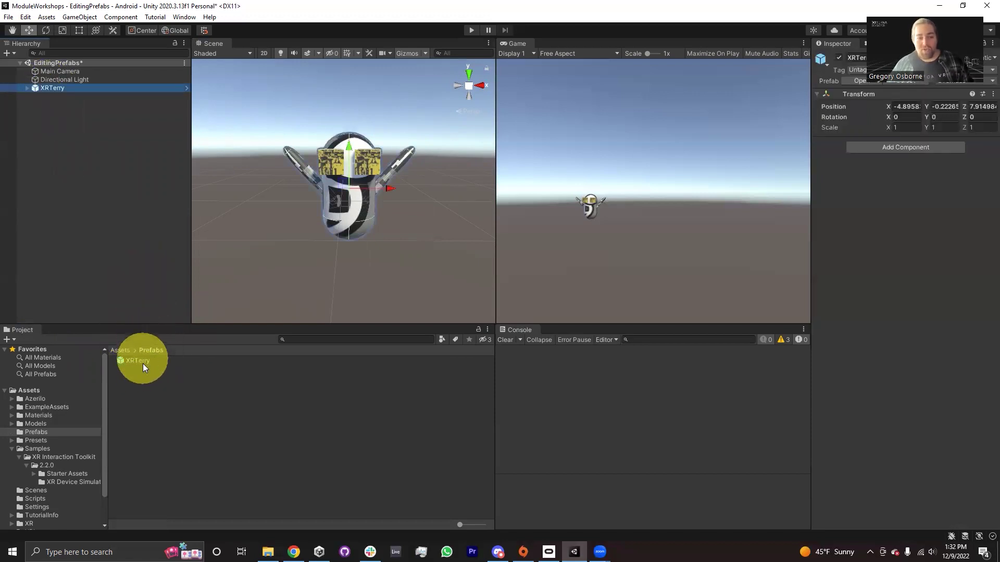
left_click_drag(142, 363, 58, 170)
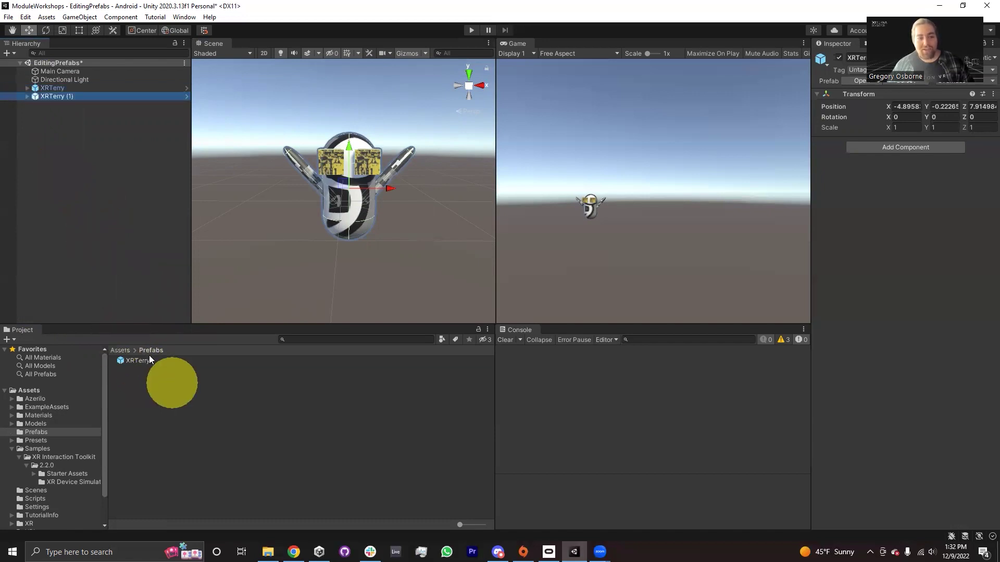
left_click_drag(148, 359, 53, 104)
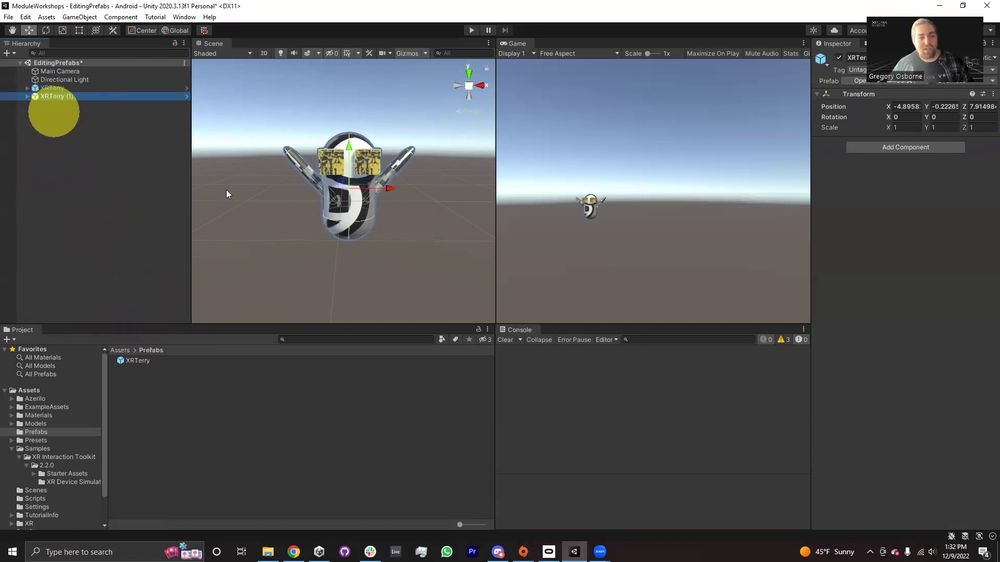
left_click_drag(348, 193, 368, 162)
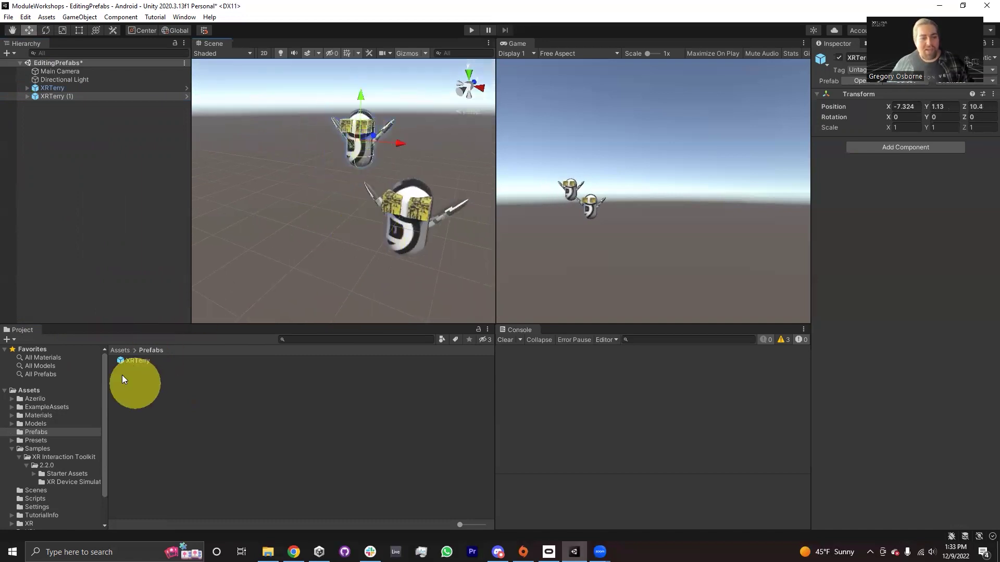
left_click_drag(146, 359, 106, 151)
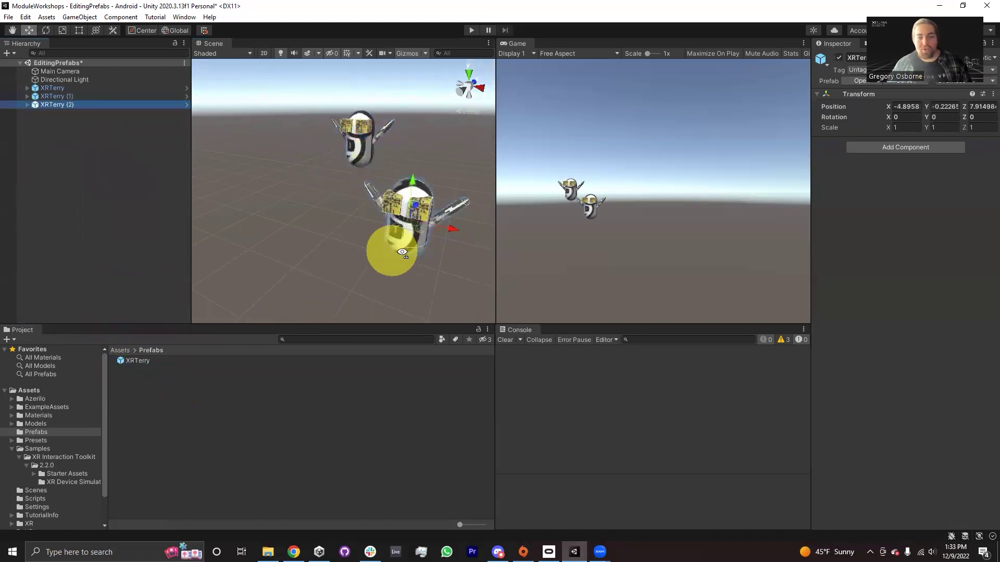
left_click_drag(392, 246, 382, 211, "alt")
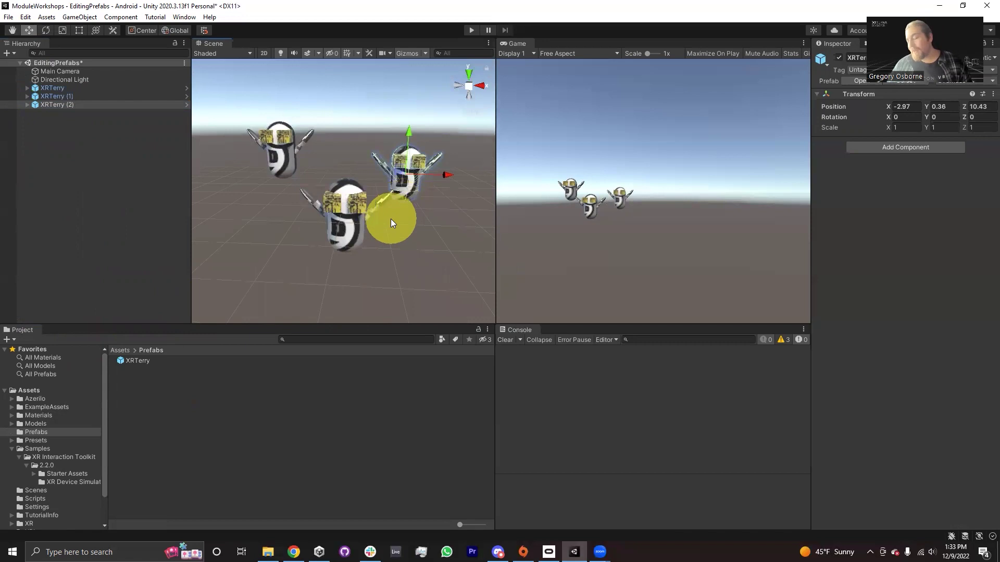
left_click(171, 390)
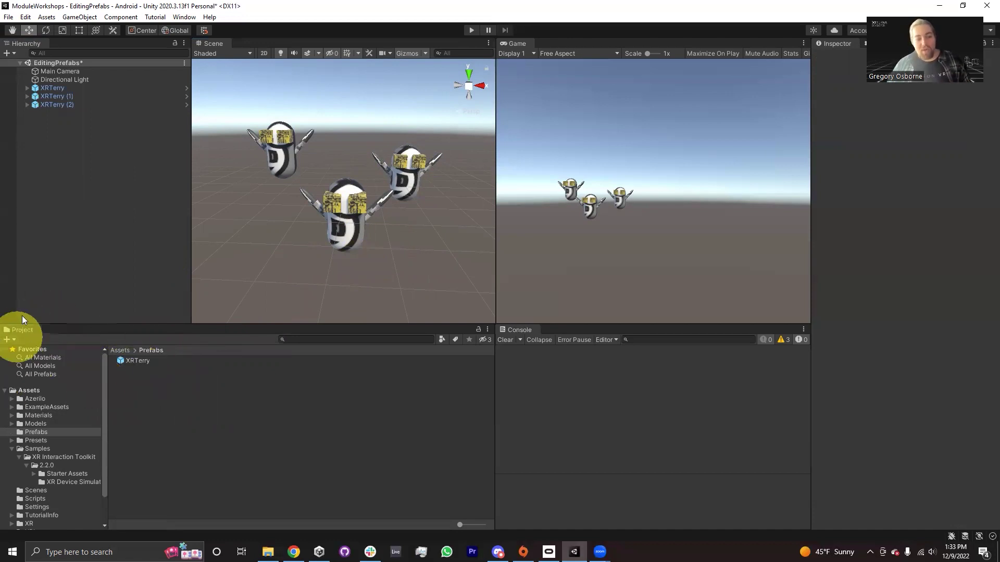
Select the XRTerry prefab in Assets/Prefabs to show its root and transform in the Inspector.
left_click(129, 359)
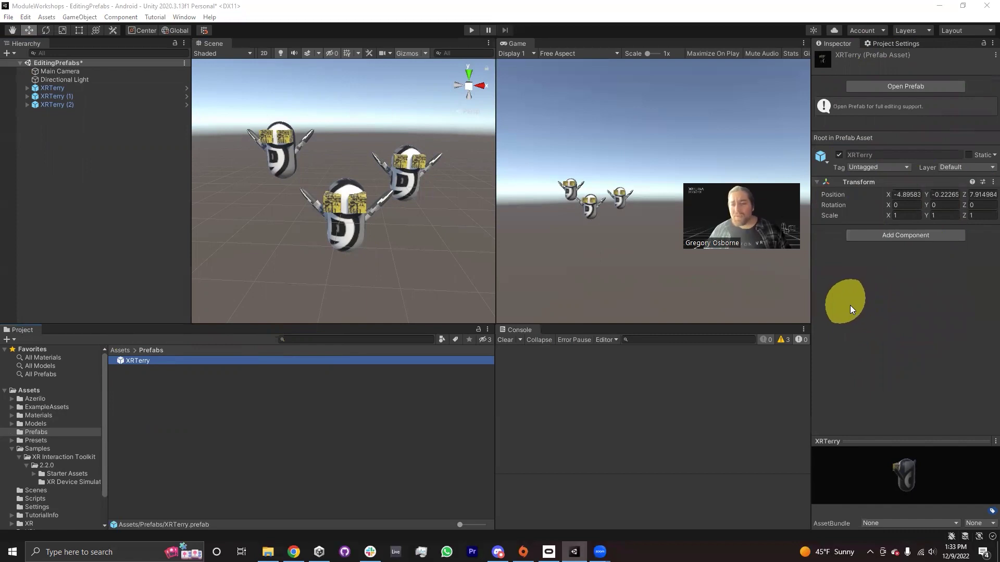
left_click(131, 365)
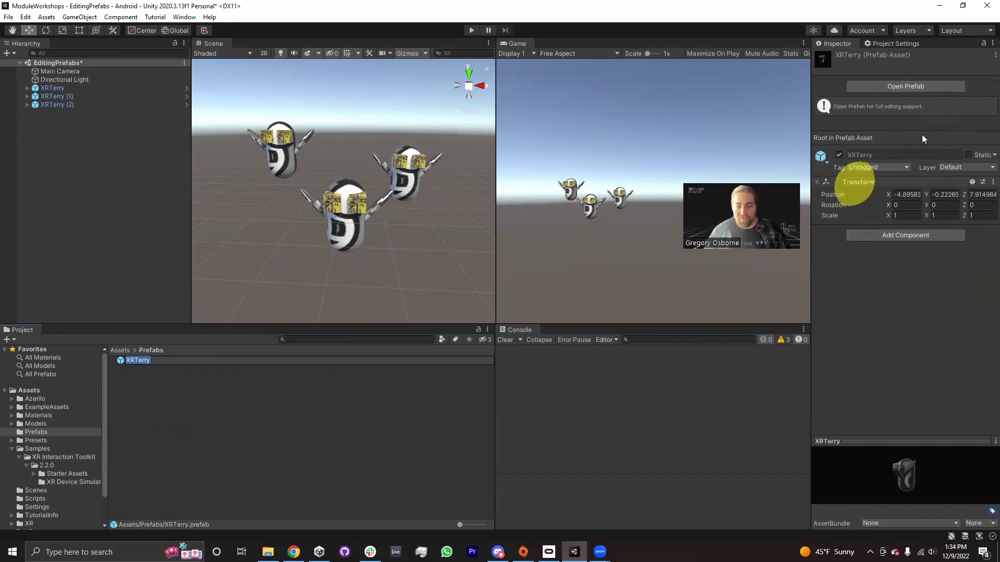
Open the XRTerry prefab and set Eye1's scale X and Y to 0.5, Z staying 0.4.
left_click(885, 87)
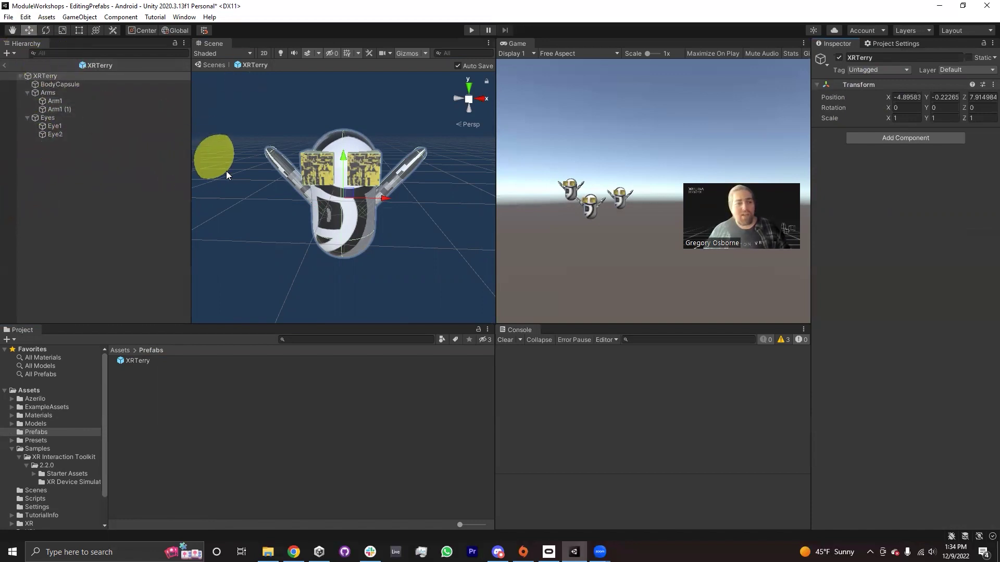
left_click(60, 128)
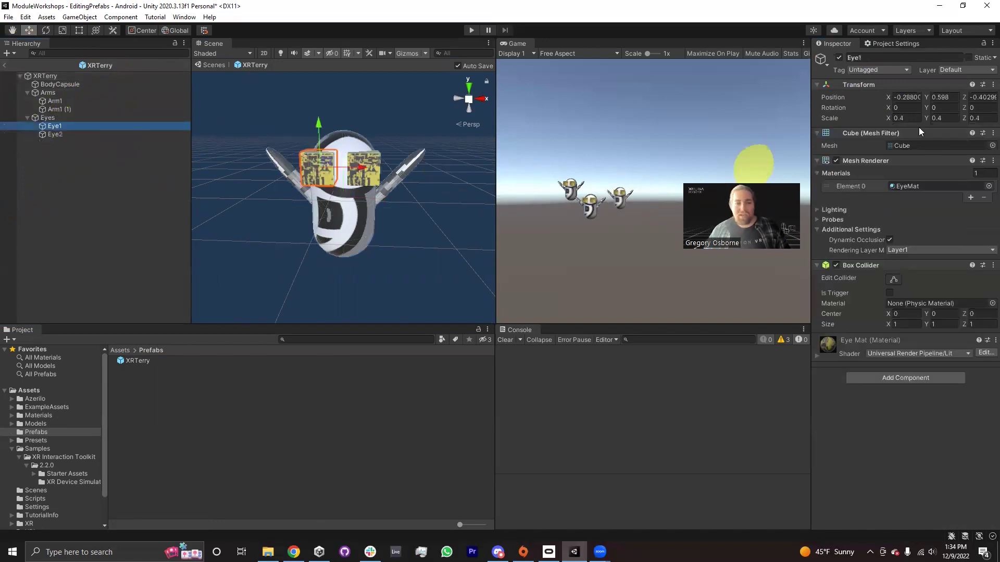
left_click(905, 117)
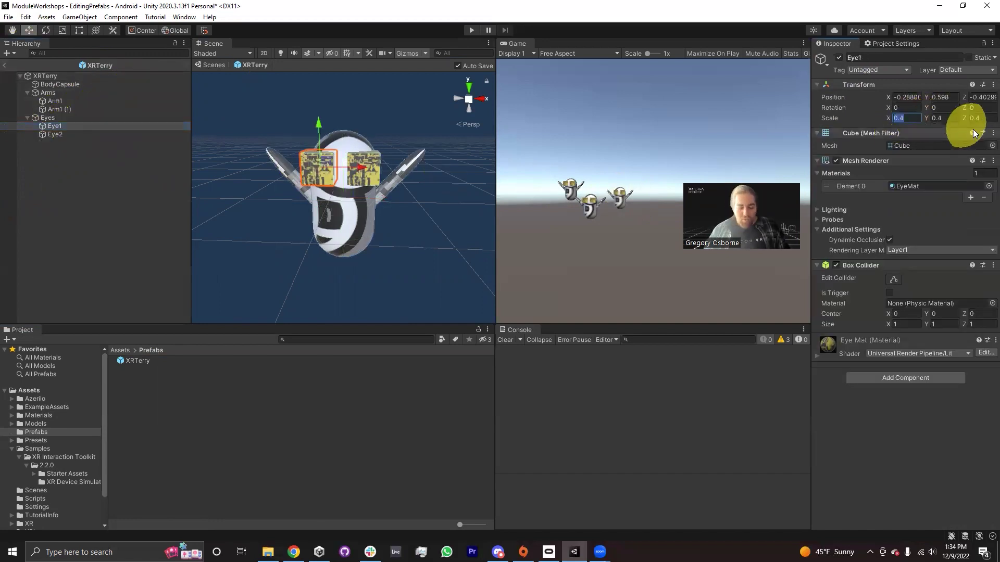
type("0.5")
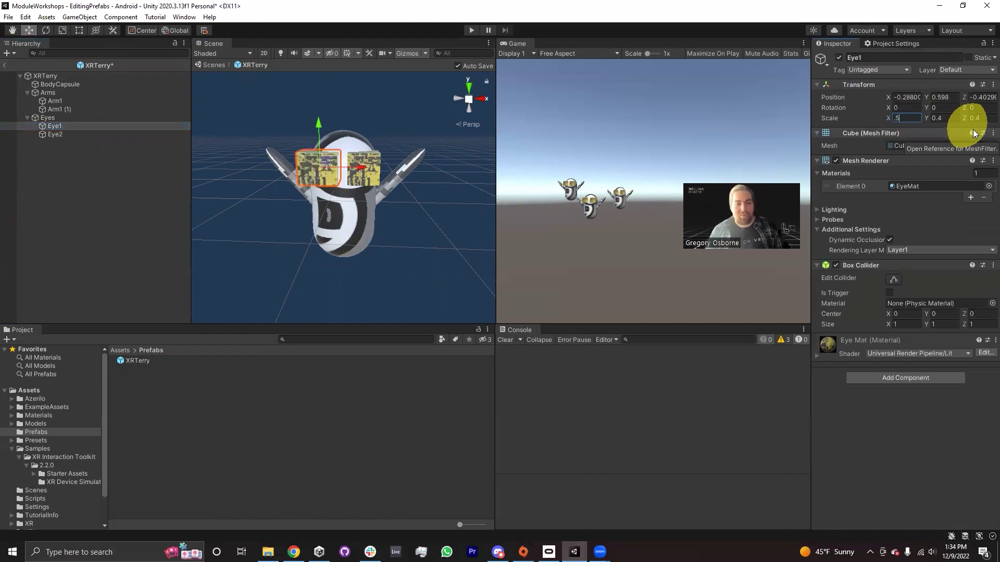
key("Tab")
key("Tab")
type(".5")
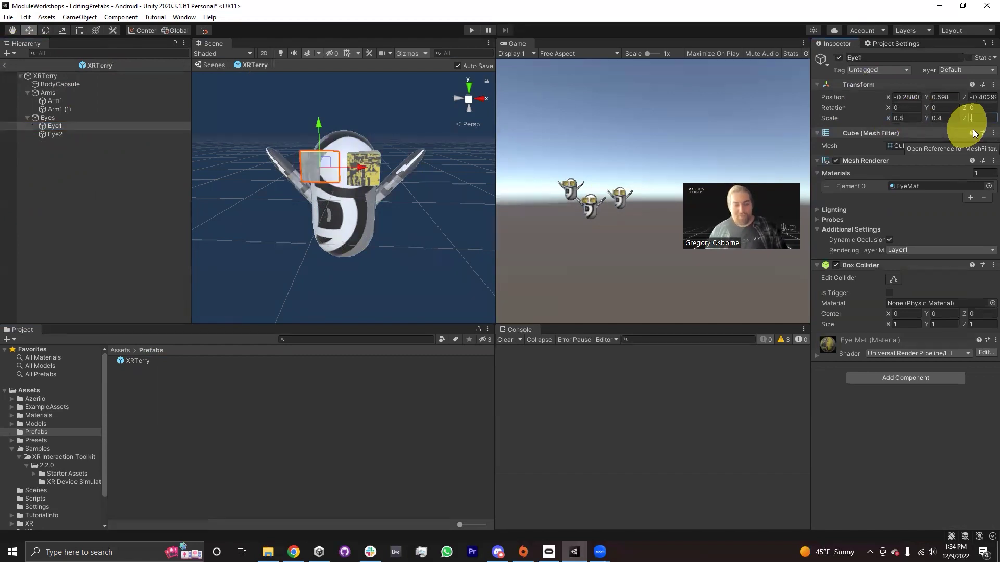
key("Escape")
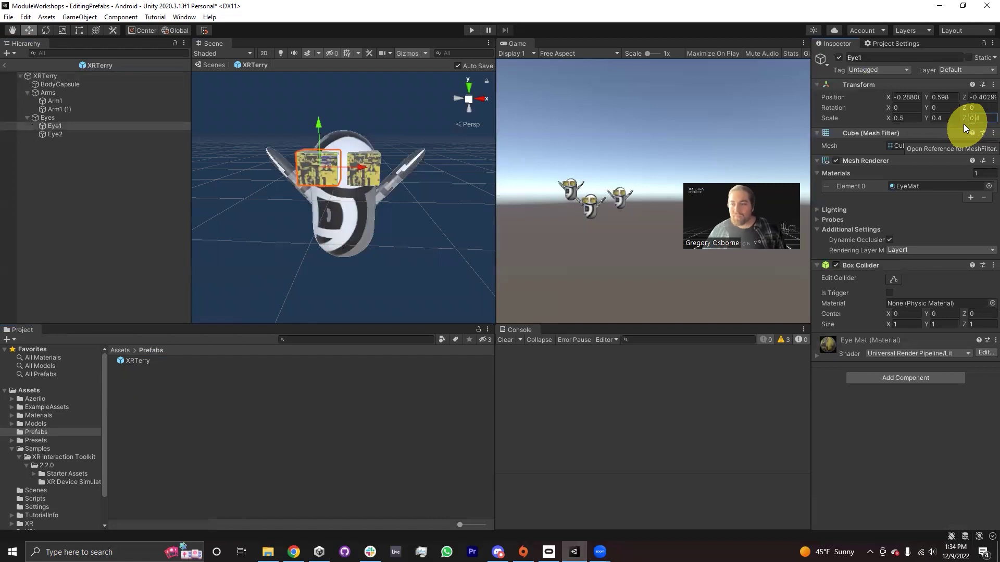
type(".5")
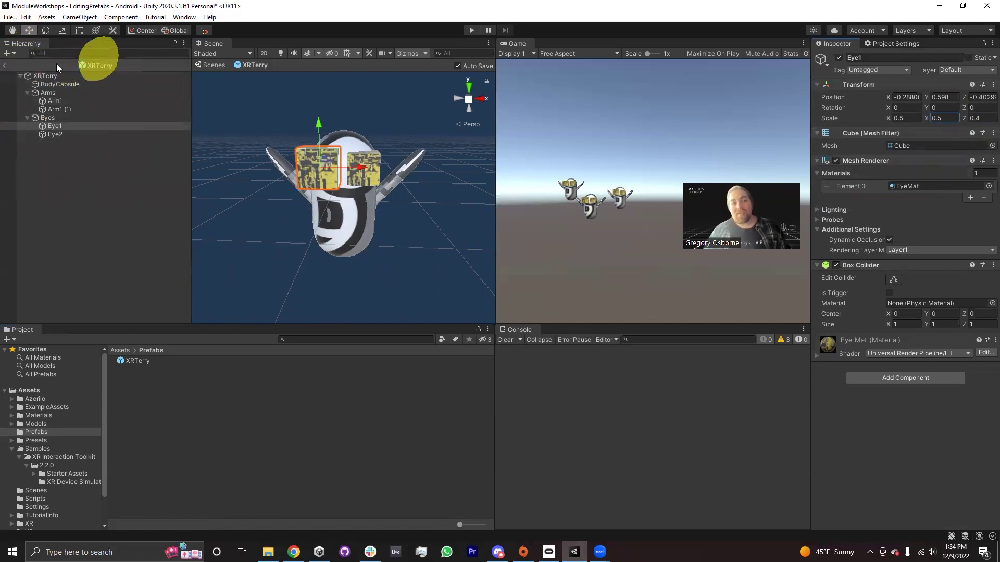
Exit Prefab Mode to the EditingPrefabs scene and check the enlarged eye on the XRTerry instances.
left_click(4, 67)
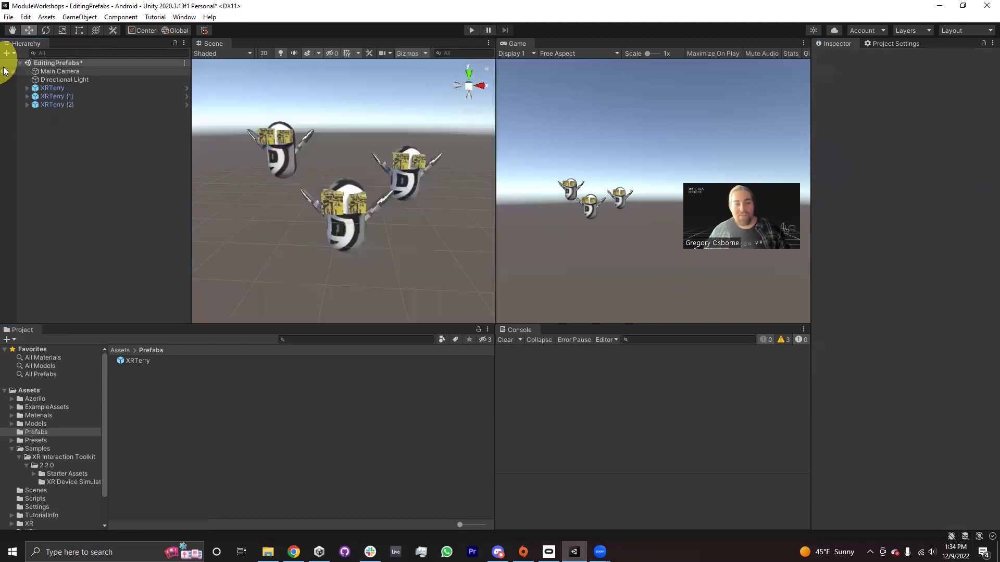
left_click_drag(335, 212, 373, 208, "alt")
left_click(147, 362)
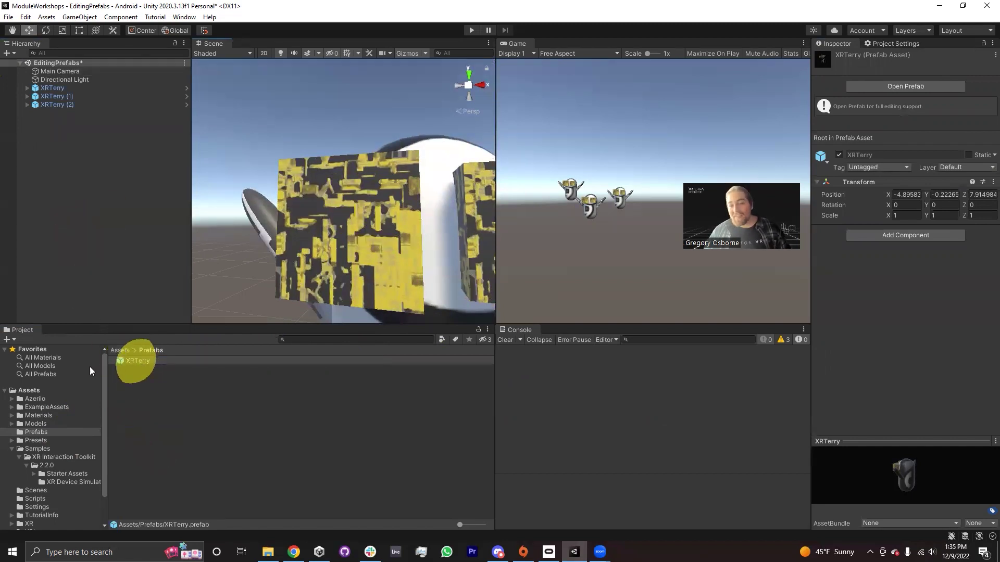
key("ctrl+z")
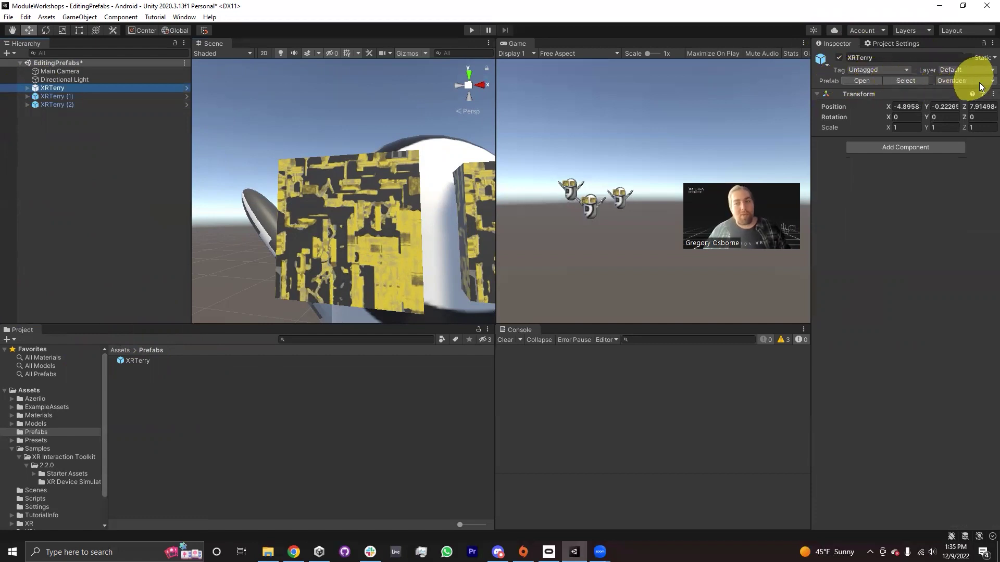
left_click(61, 71)
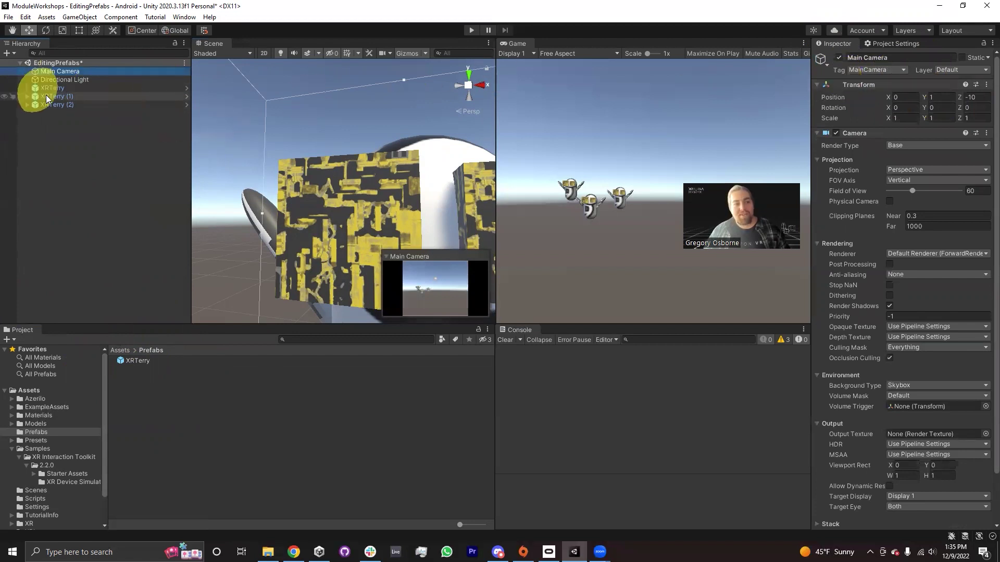
left_click(58, 87)
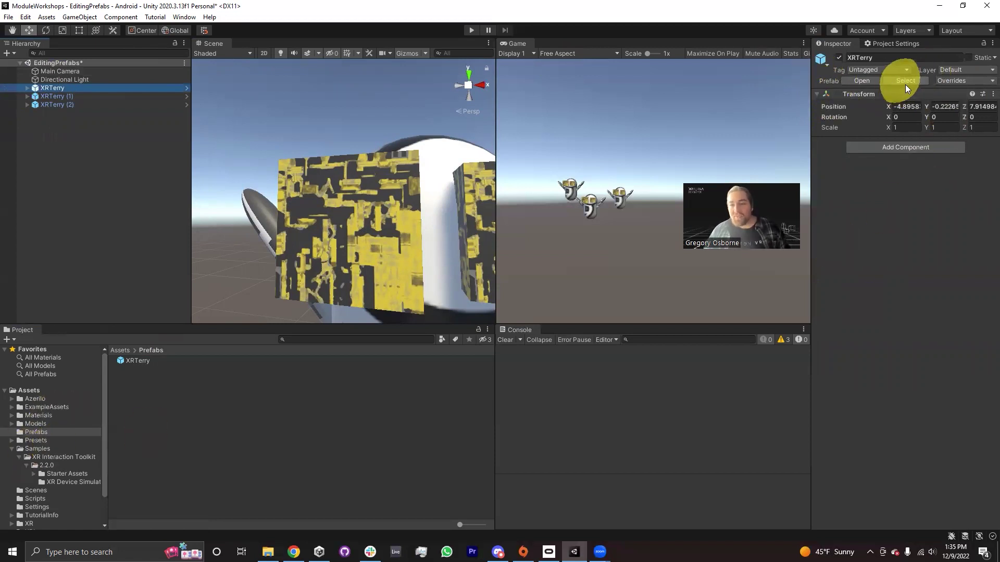
left_click(57, 481)
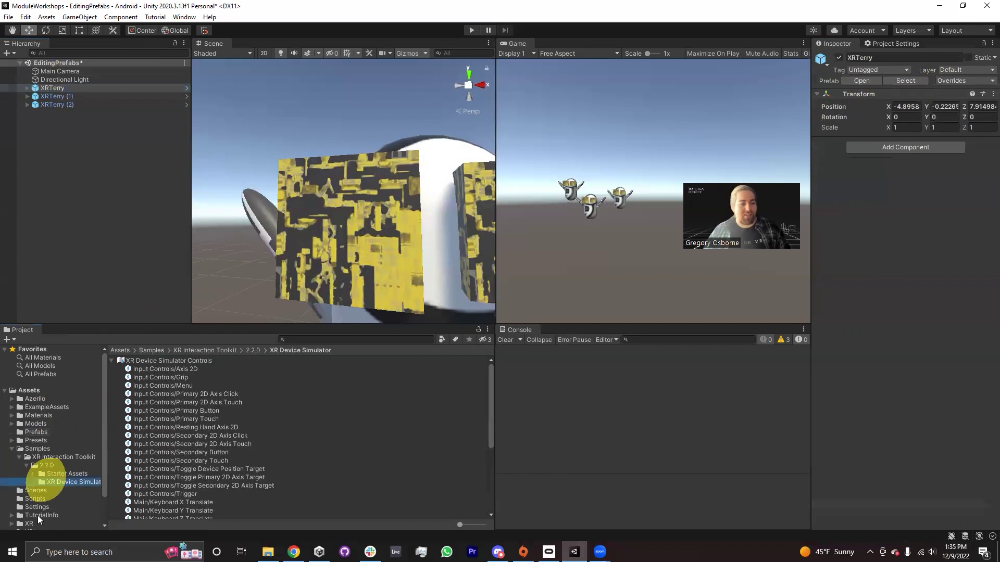
left_click(37, 515)
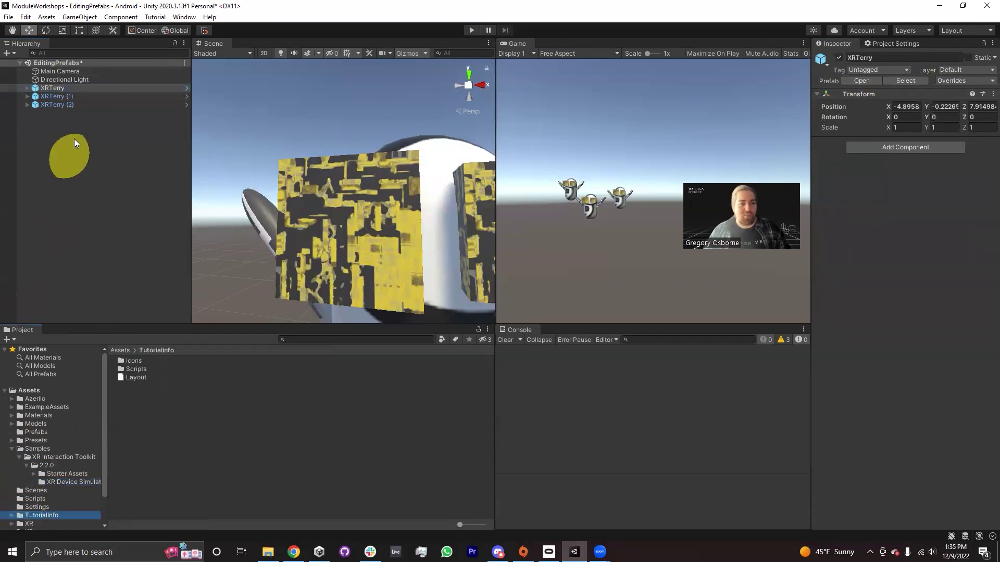
left_click(904, 81)
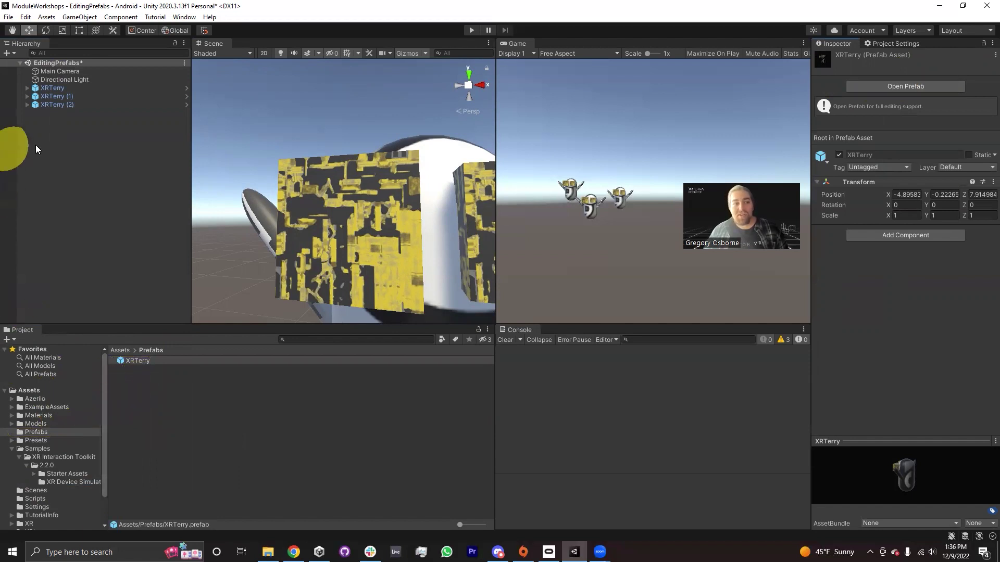
left_click(47, 88)
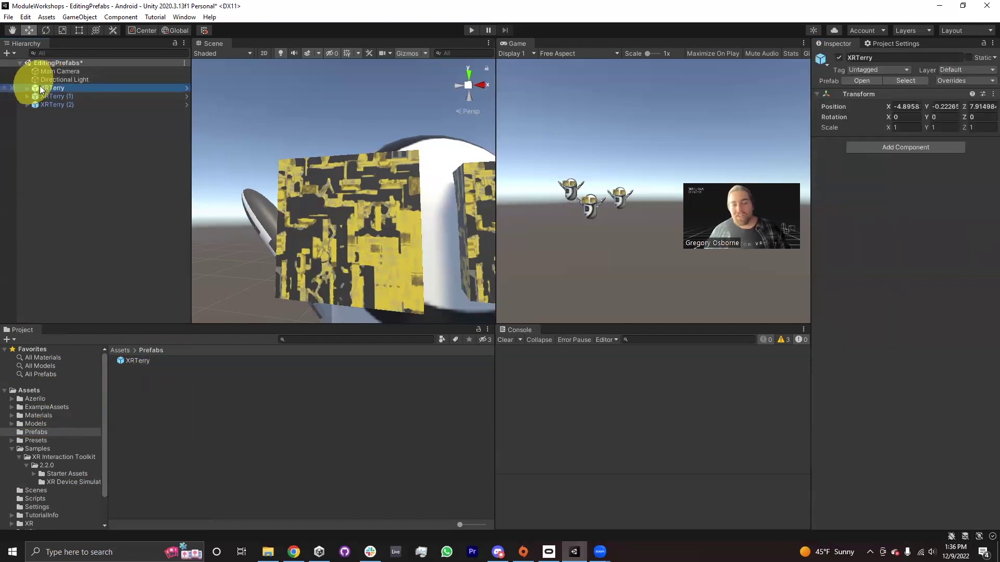
left_click(860, 81)
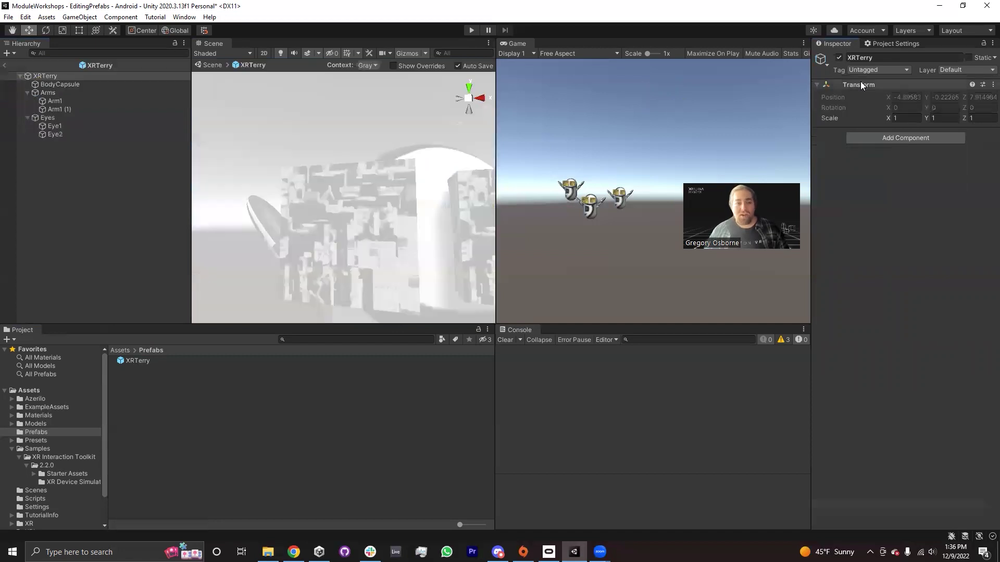
left_click(870, 552)
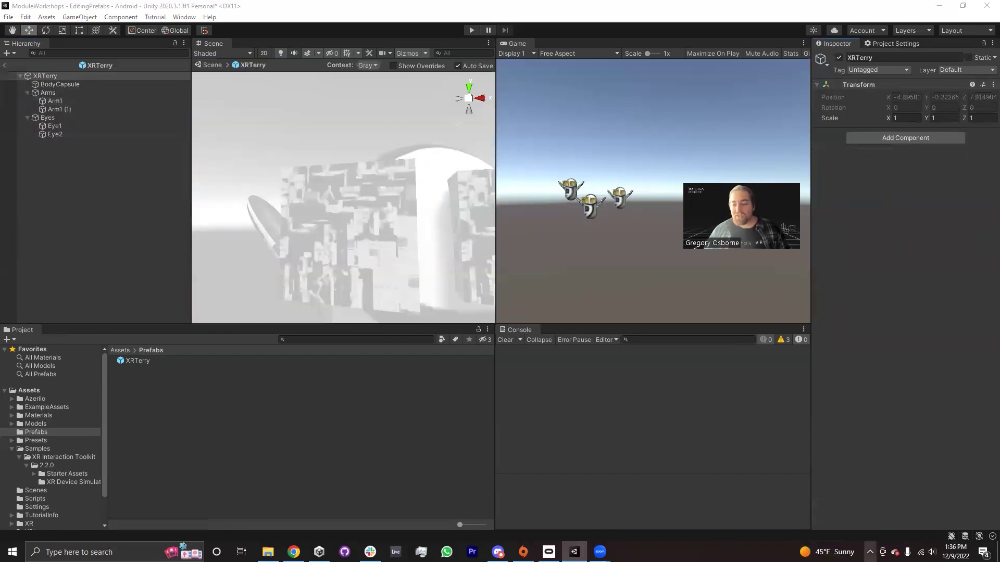
right_click_drag(326, 206, 269, 165)
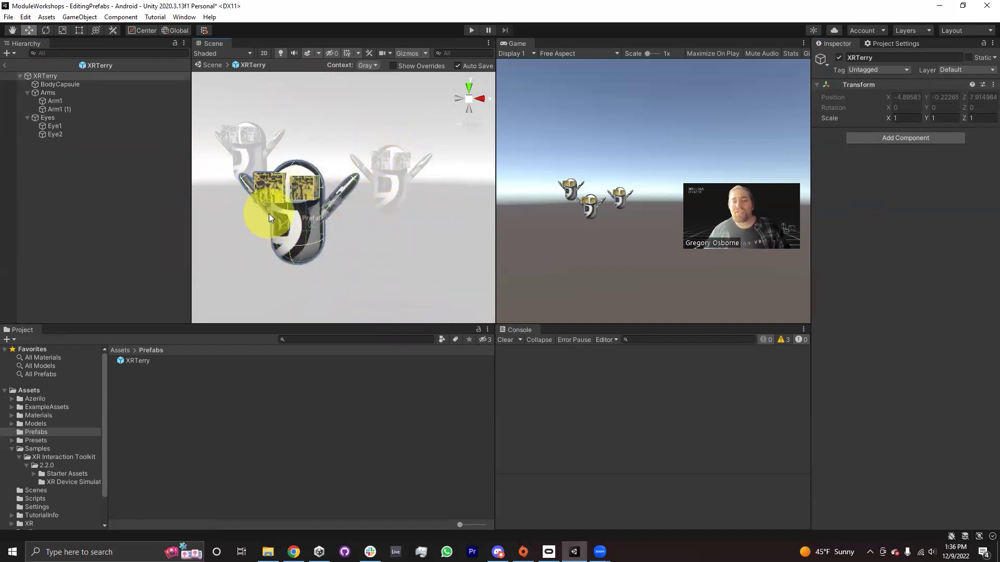
right_click_drag(336, 236, 386, 207)
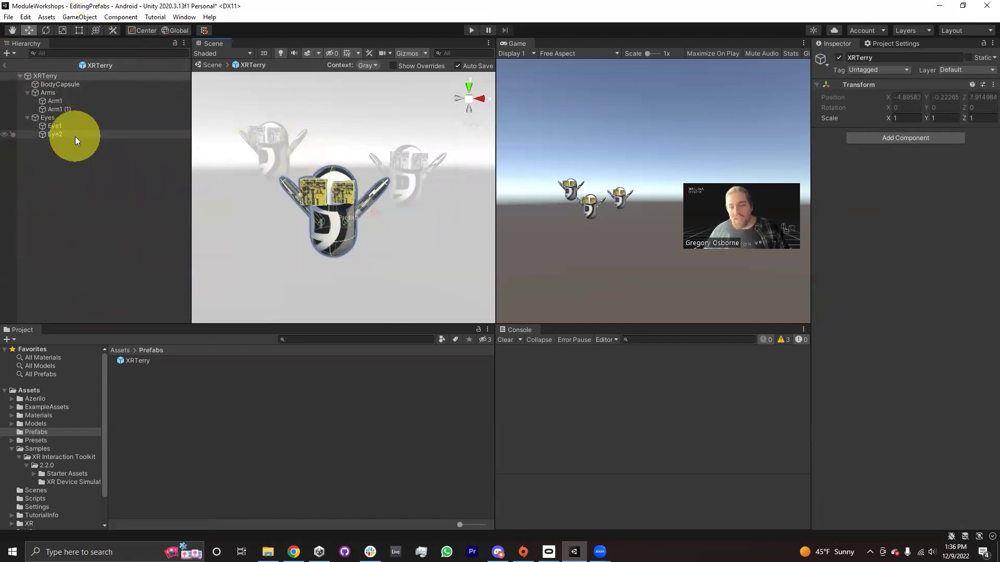
left_click(4, 65)
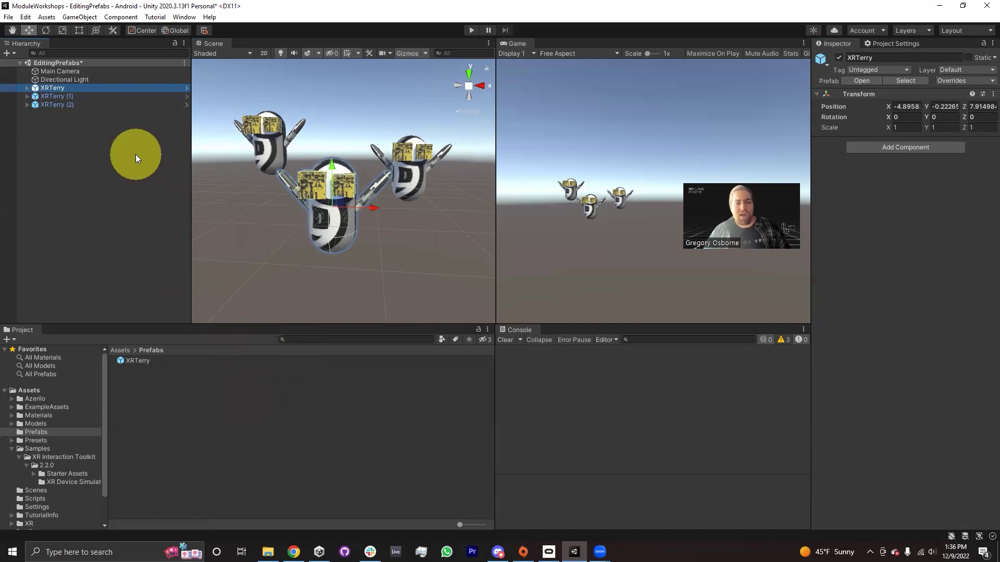
Add a Cylinder child to XRTerry, move it left of the robot, and scale it to 0.1, 1, 0.1.
left_click(27, 88)
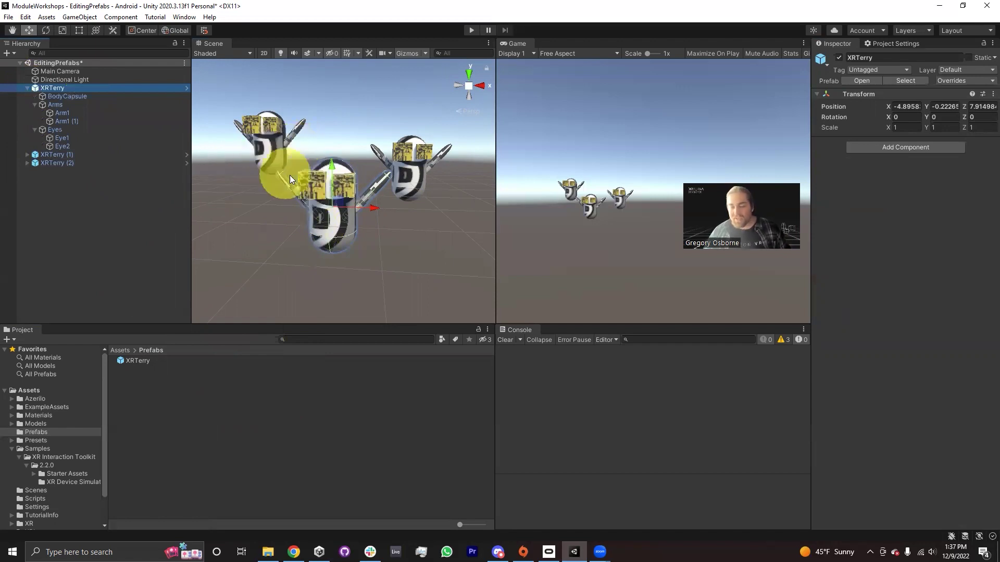
right_click(46, 88)
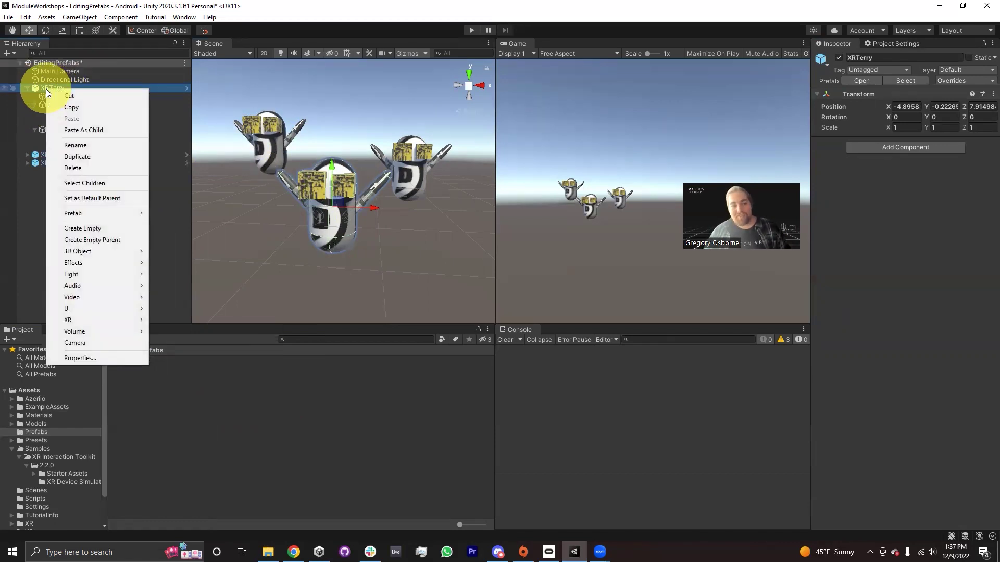
mouse_move(93, 254)
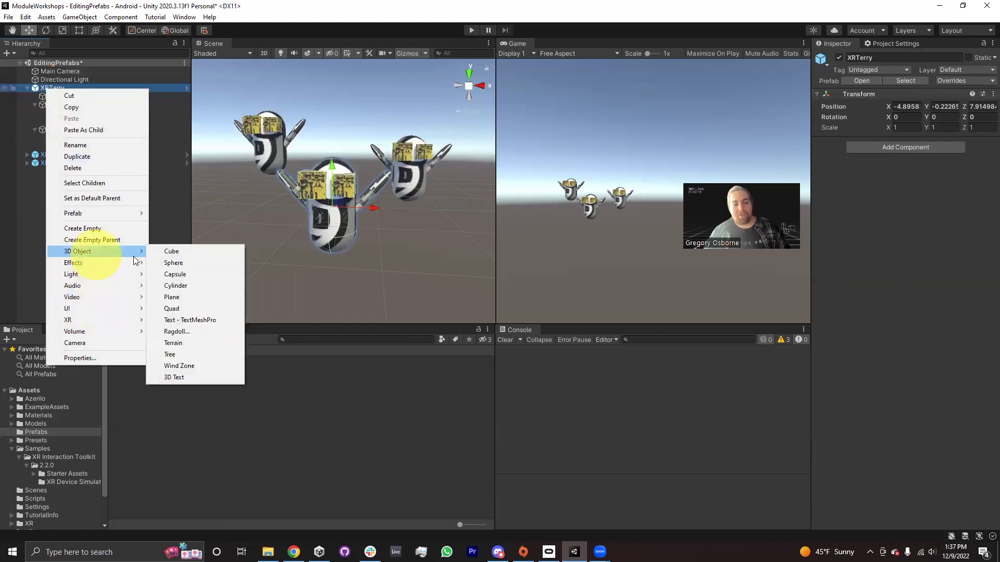
left_click(185, 285)
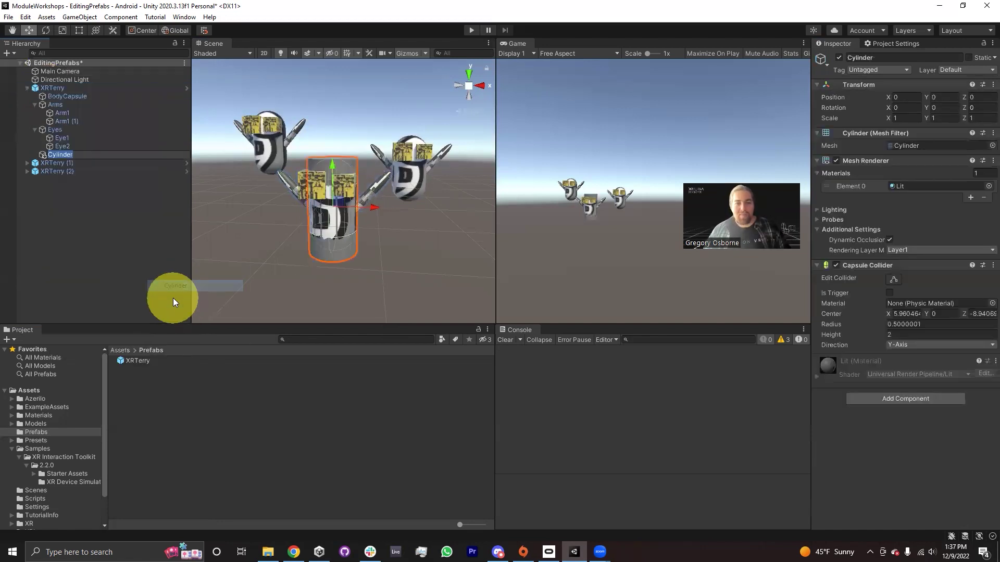
right_click_drag(475, 234, 423, 219)
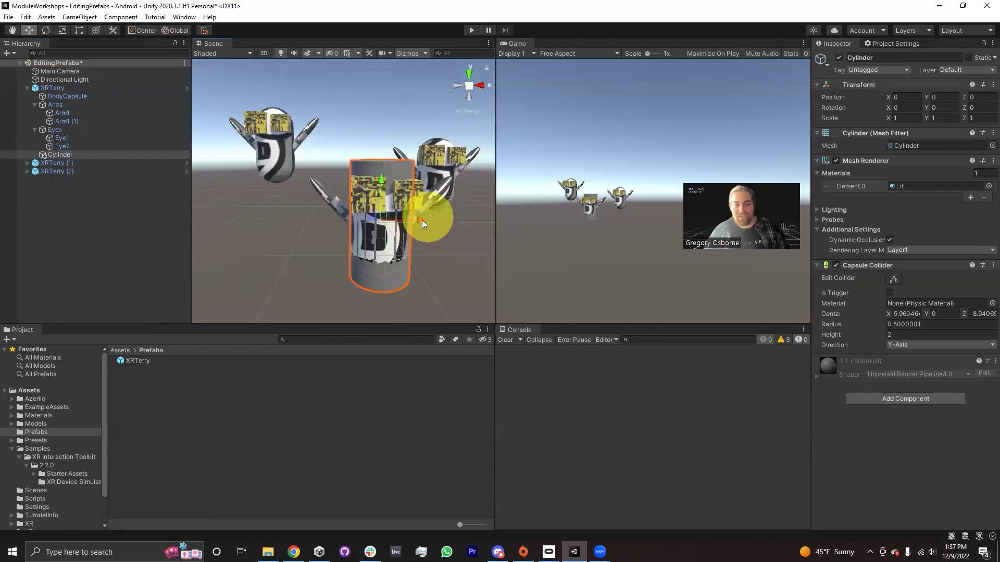
left_click_drag(423, 220, 370, 225)
left_click(914, 119)
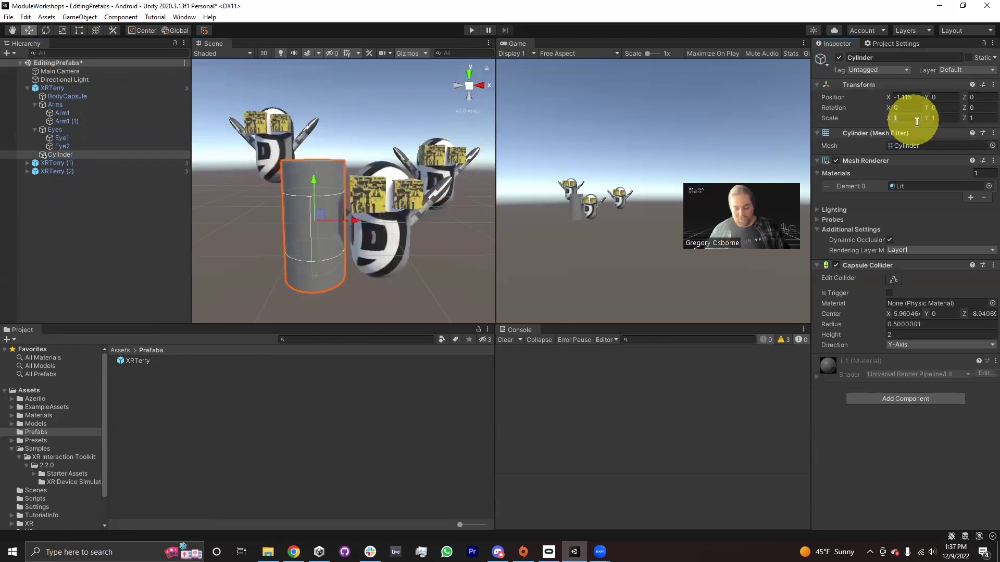
type("0.1")
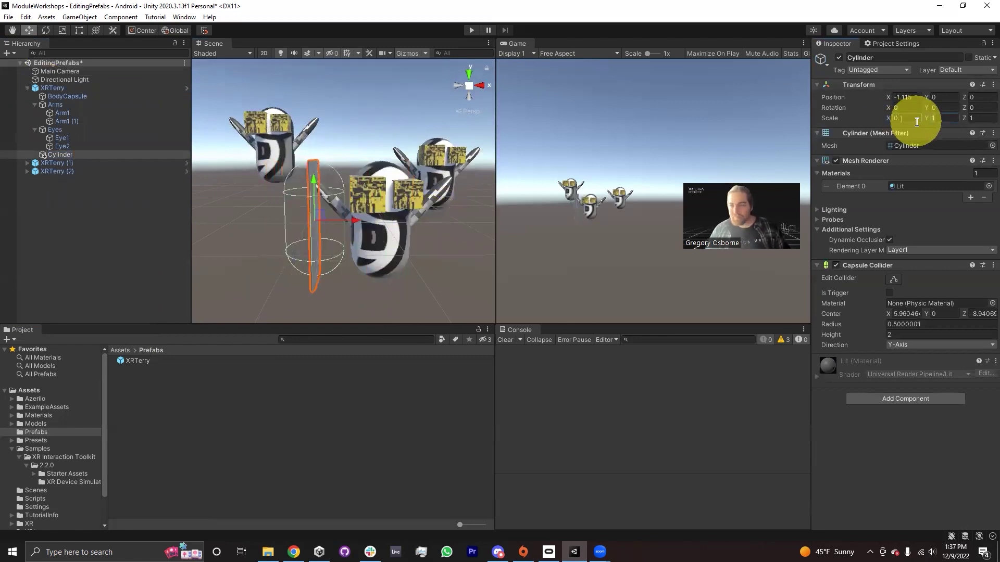
key("Tab")
key("Tab")
type(".1")
key("Return")
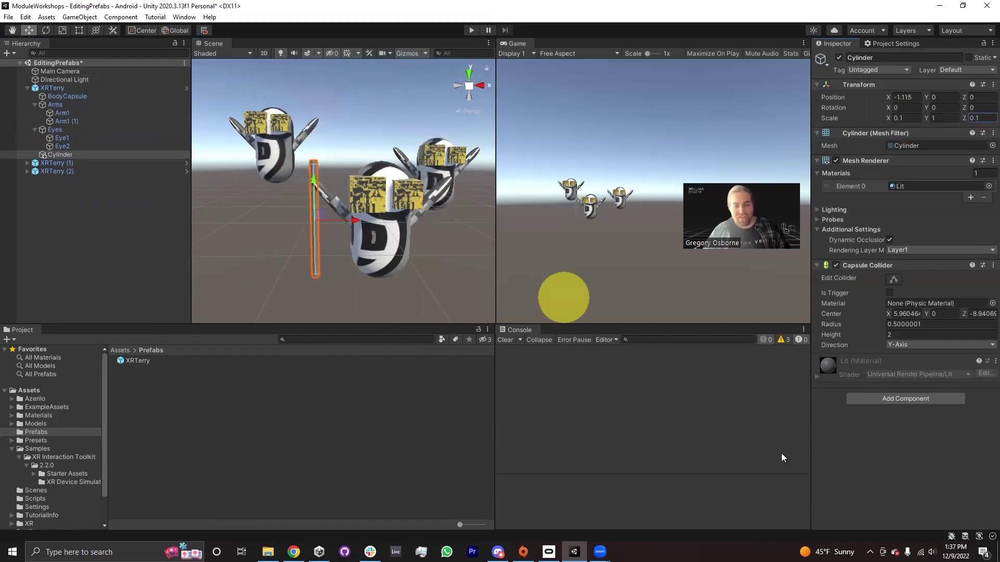
Drag the BrickWall material from Assets/Materials onto the thin cylinder.
left_click(23, 414)
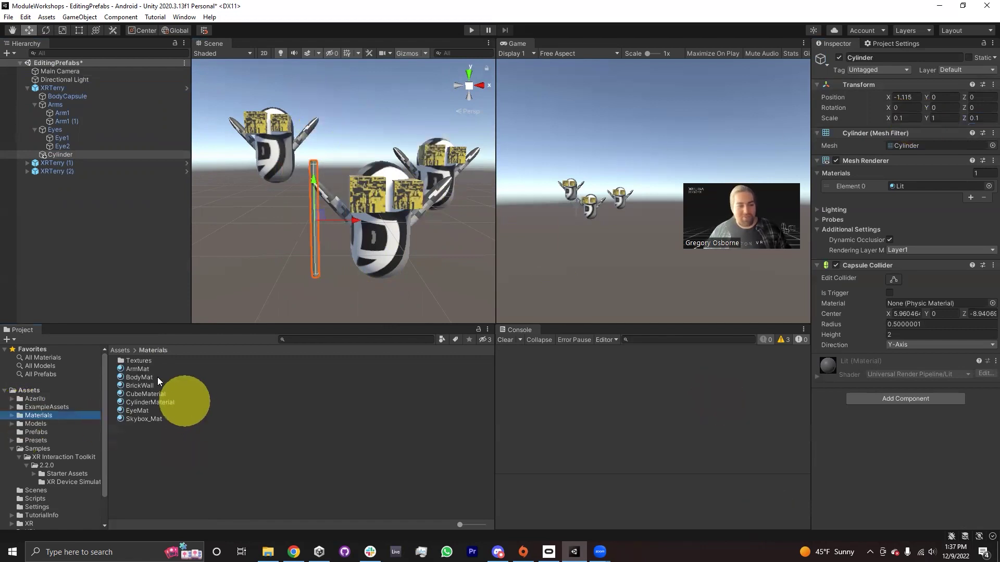
left_click_drag(141, 385, 324, 224)
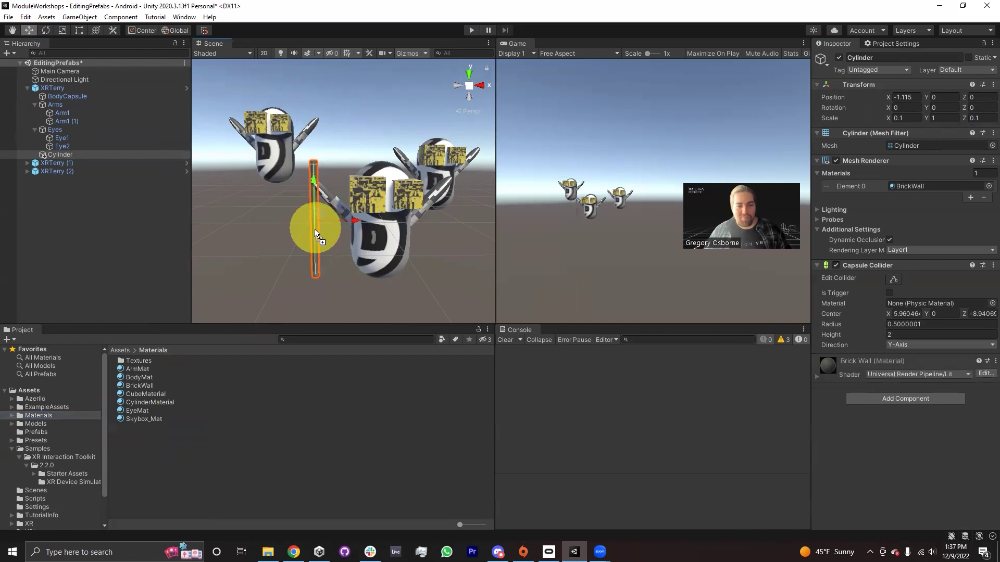
left_click(281, 242)
left_click_drag(345, 278, 321, 261, "alt")
scroll(346, 285, "down", 6)
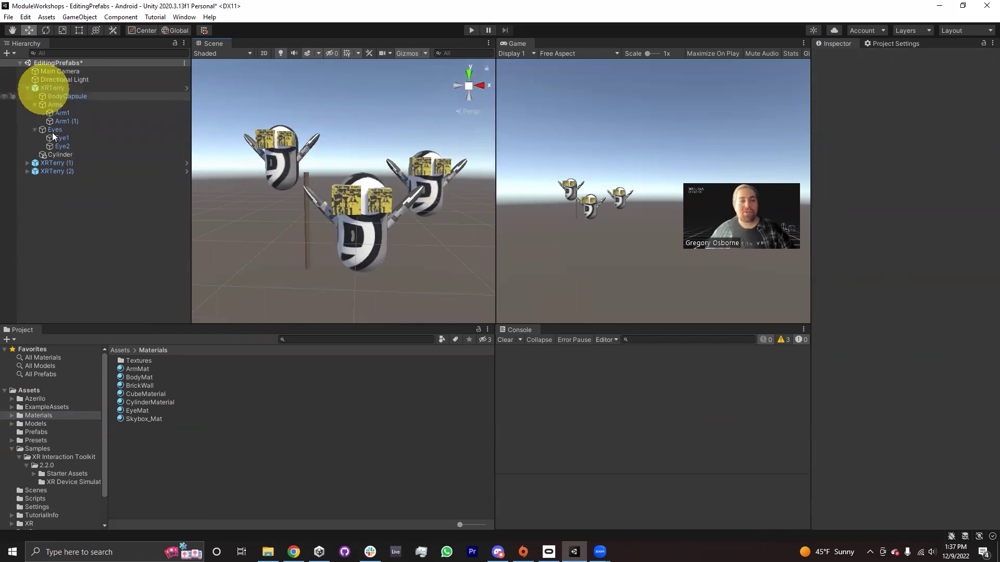
left_click(69, 155)
left_click(91, 218)
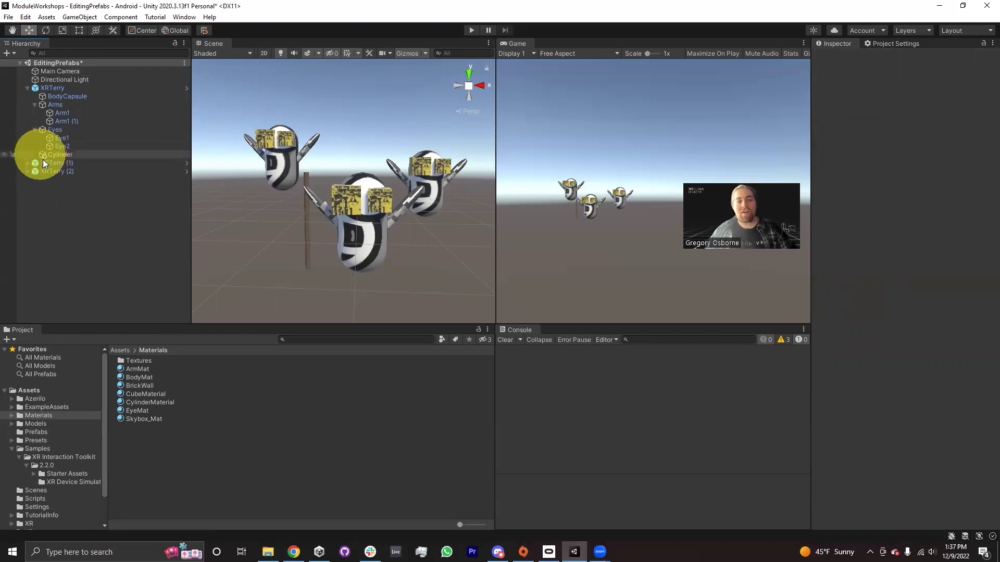
left_click(52, 154)
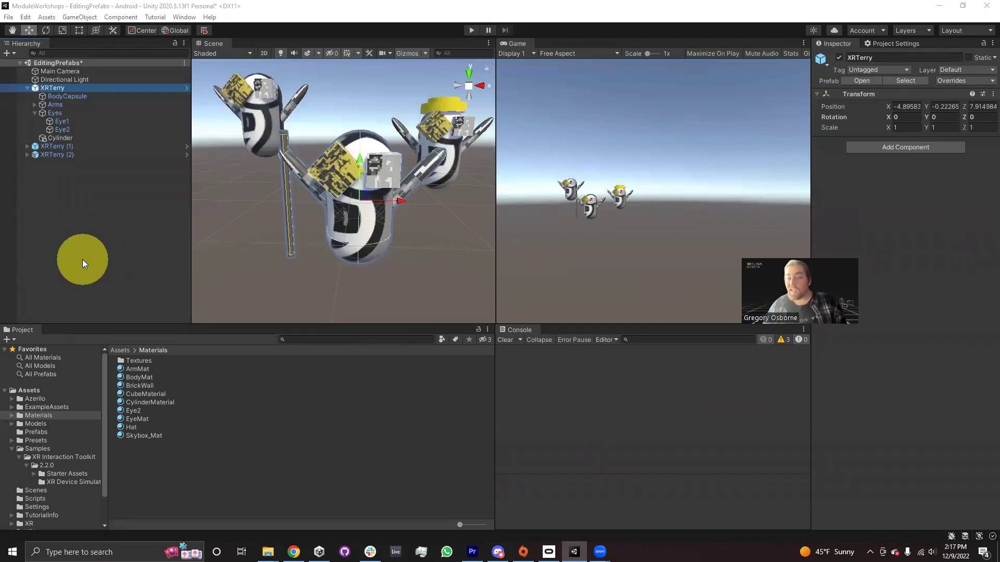
Select XRTerry and add XR Grab Interactable through an Add Component search for 'grab'.
left_click(58, 138)
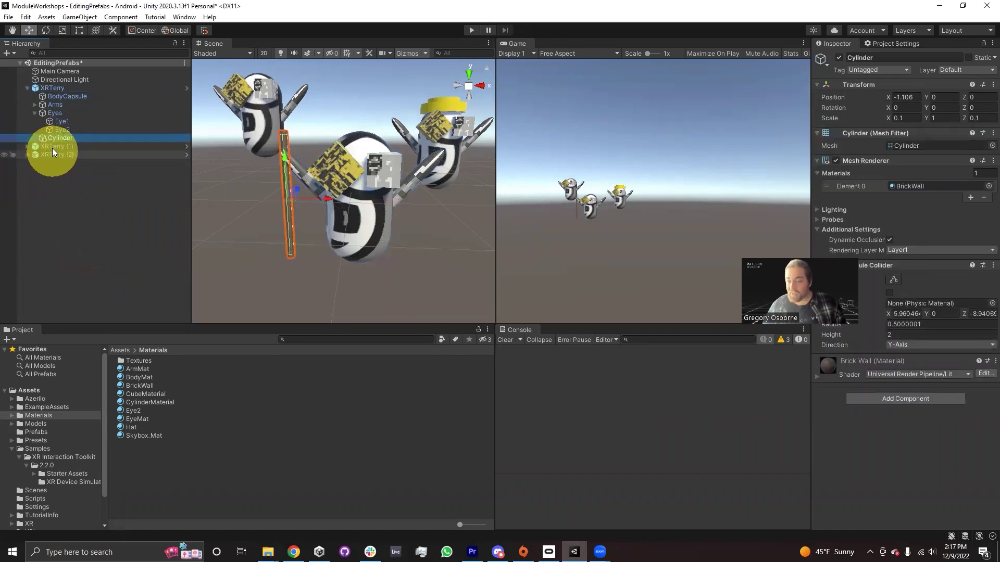
left_click(42, 88)
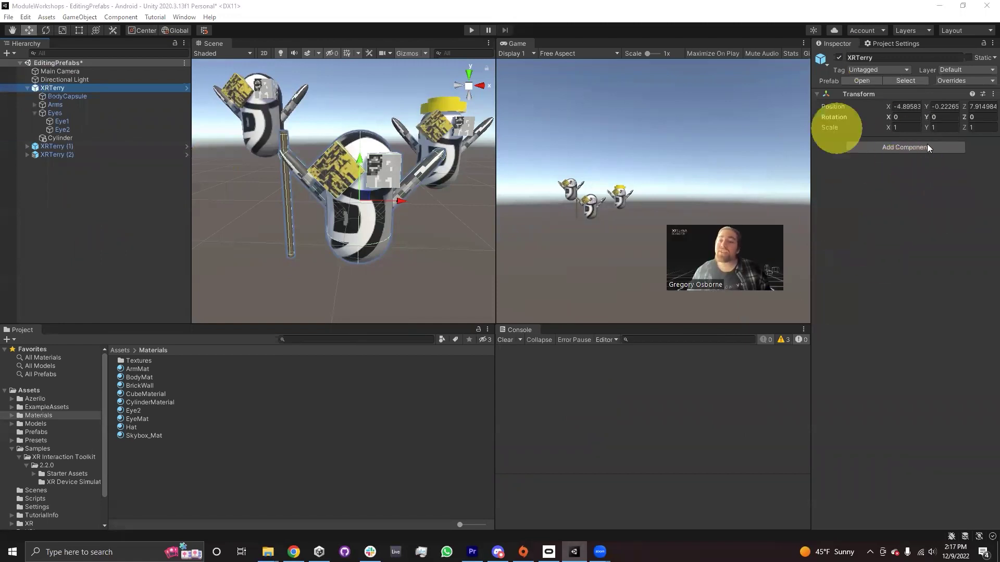
left_click(878, 147)
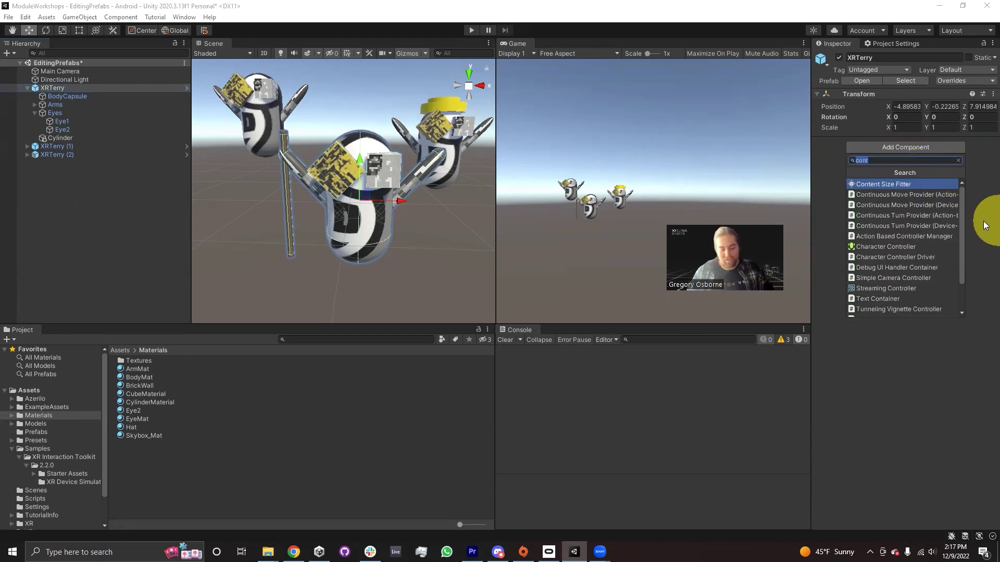
type("grab")
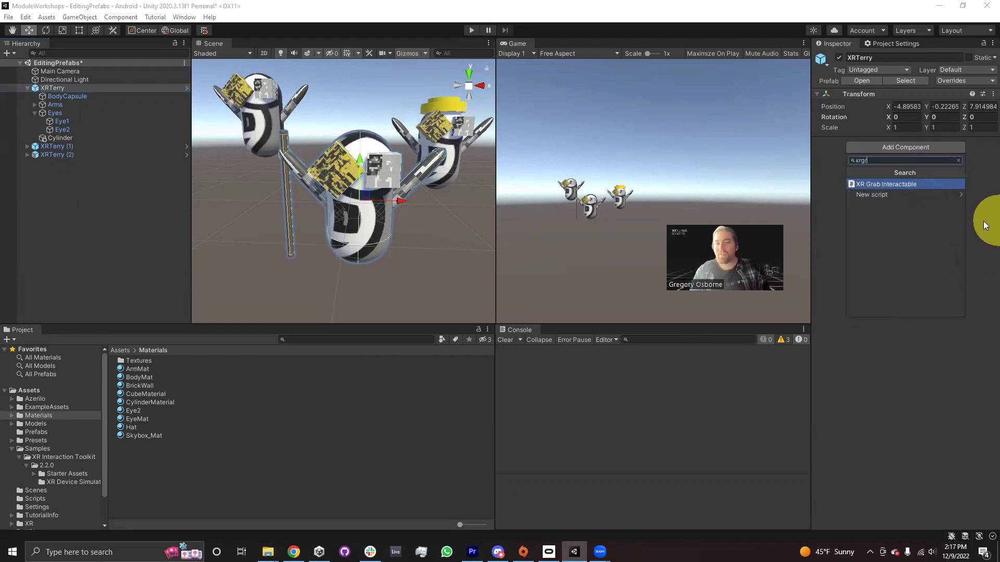
key("Return")
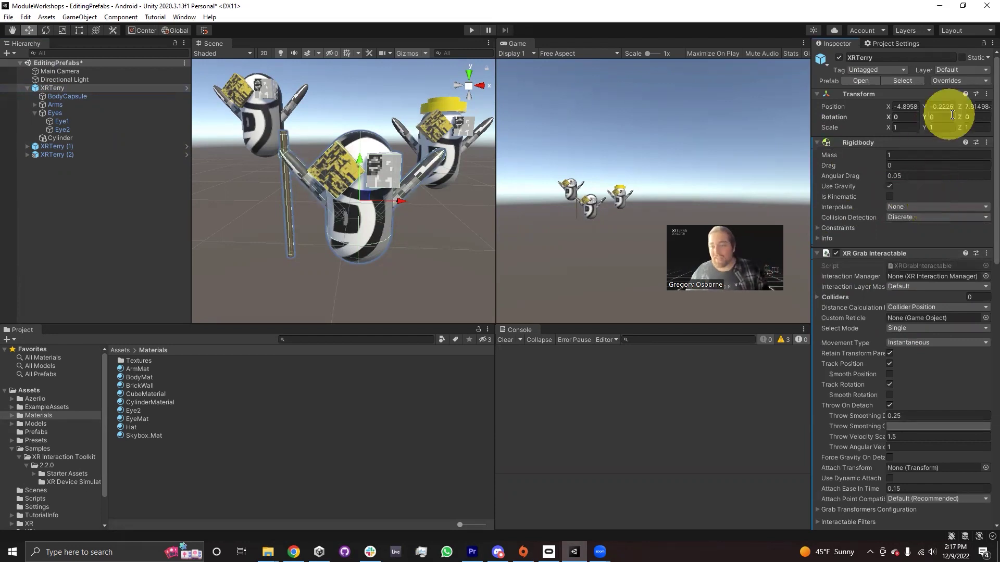
Undo the grab components and remove BodyCapsule's Capsule Collider, then bring up its removed-override options.
key("ctrl+z")
left_click(53, 99)
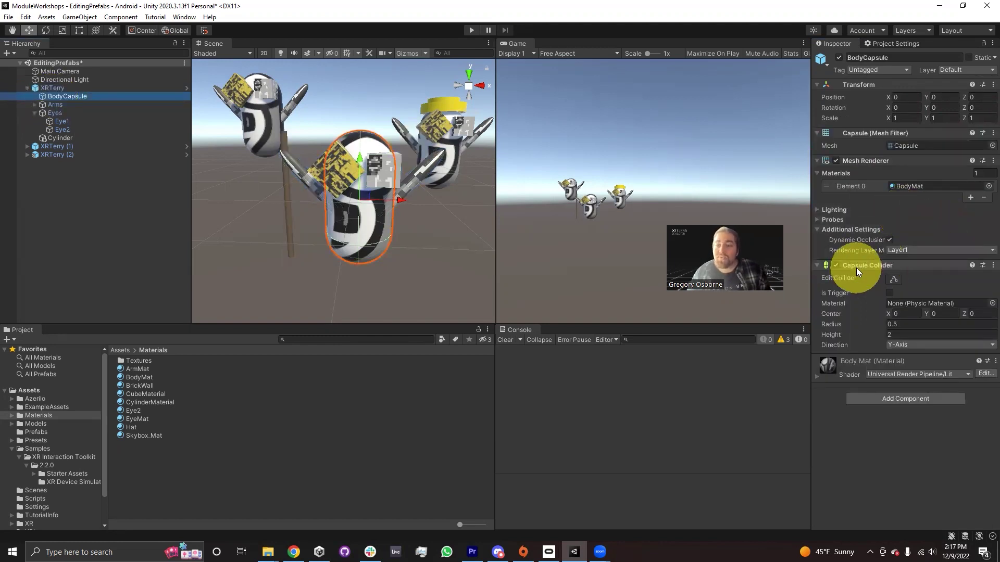
left_click(992, 265)
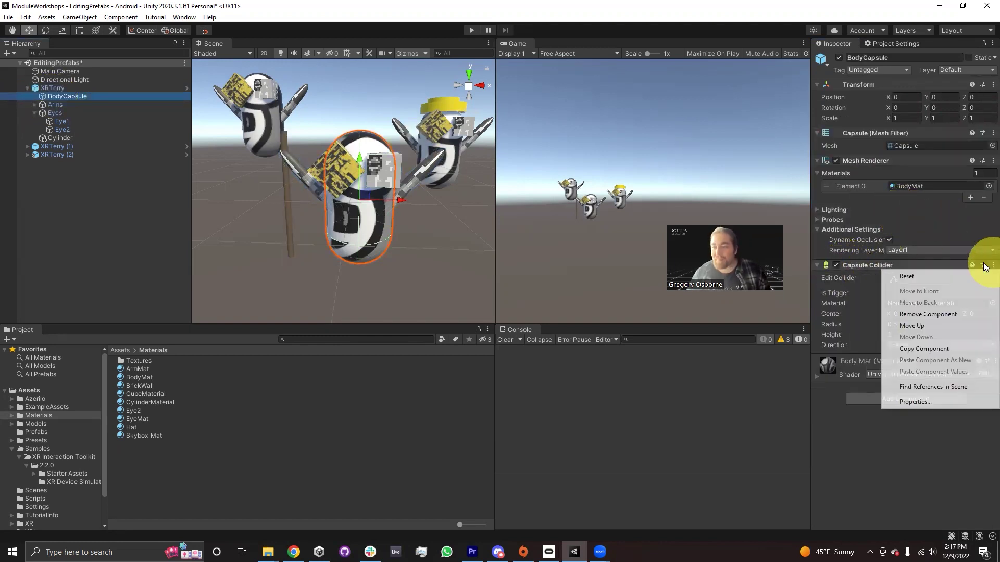
left_click(918, 314)
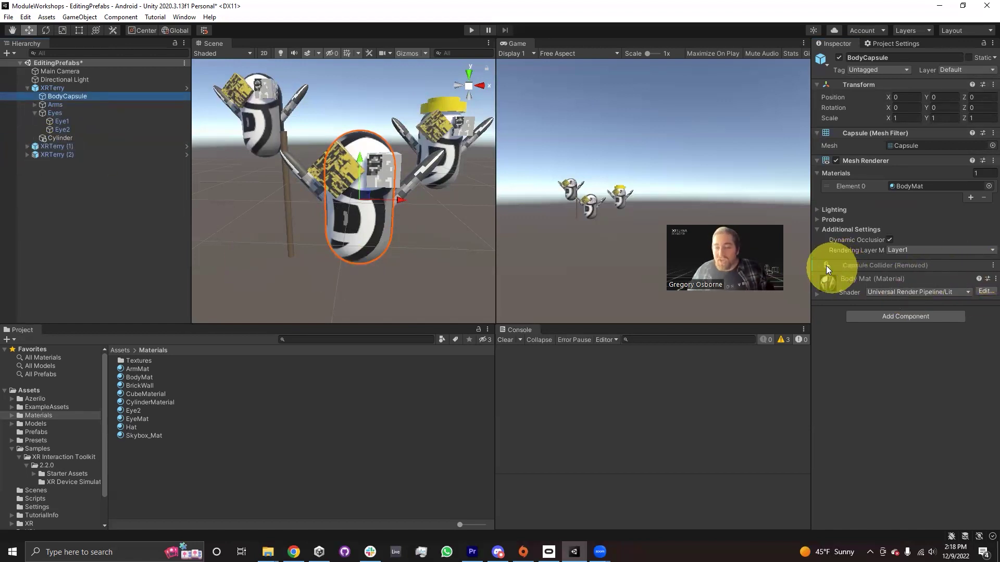
left_click(993, 265)
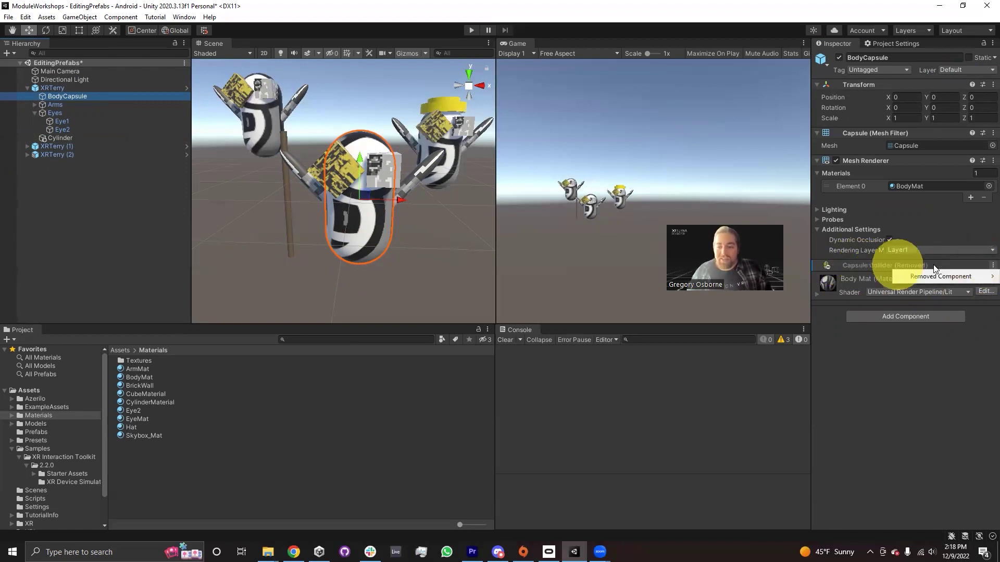
mouse_move(917, 277)
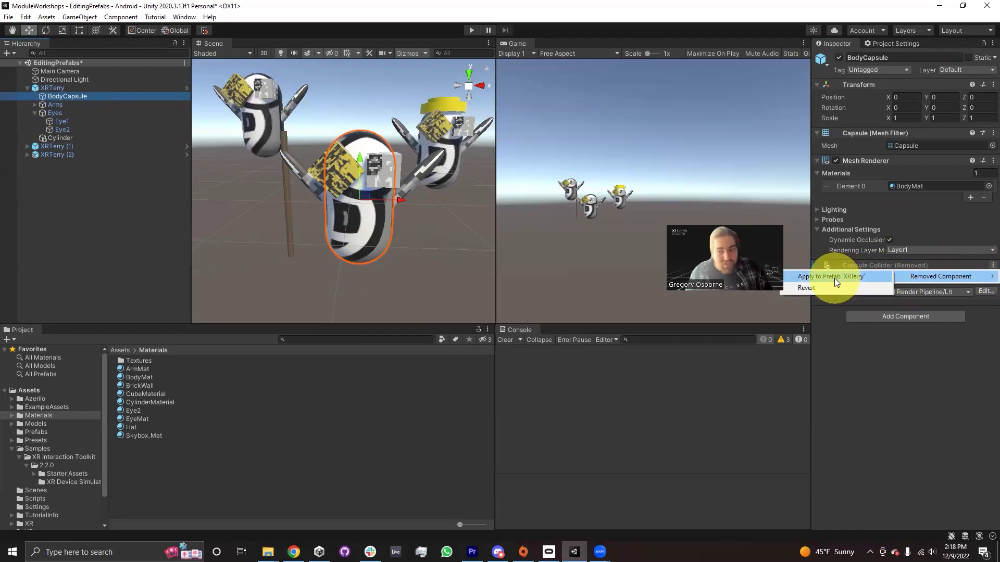
left_click(807, 289)
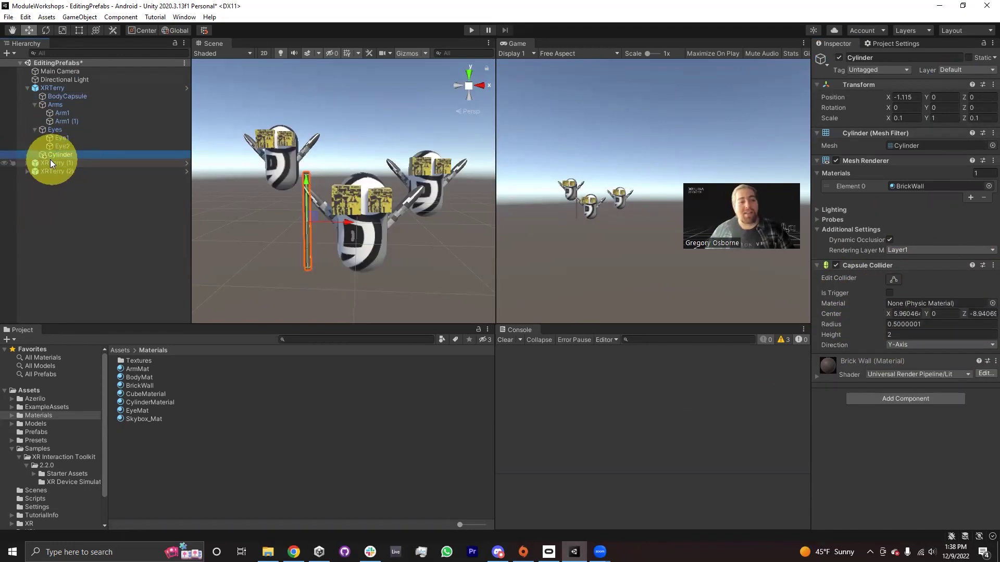
left_click(36, 129)
left_click(35, 104)
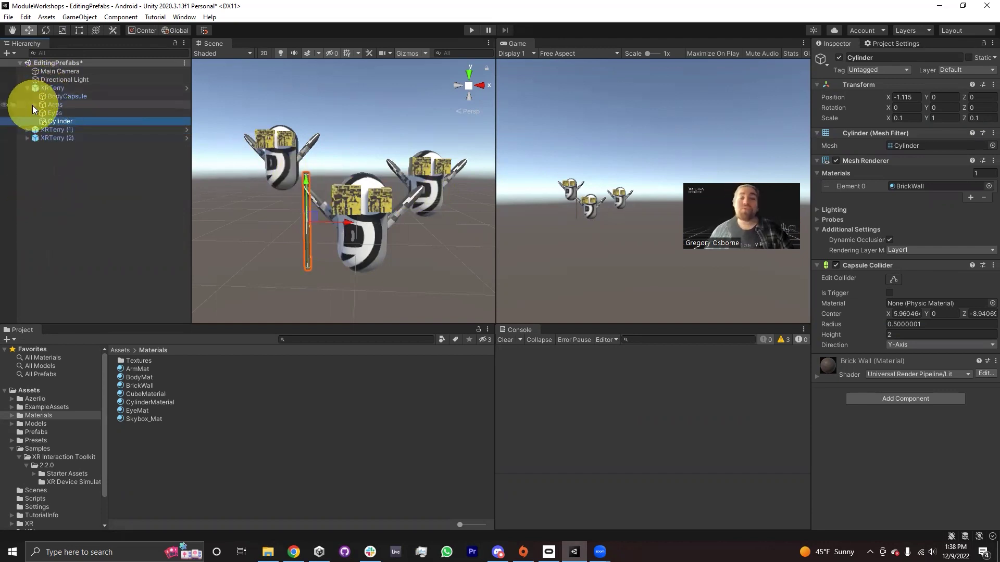
left_click(52, 89)
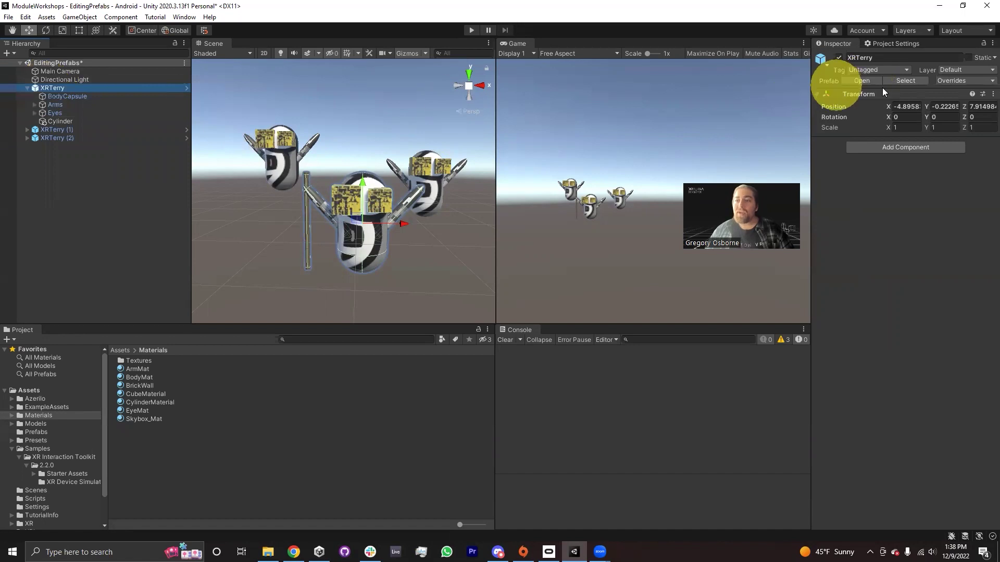
left_click(968, 83)
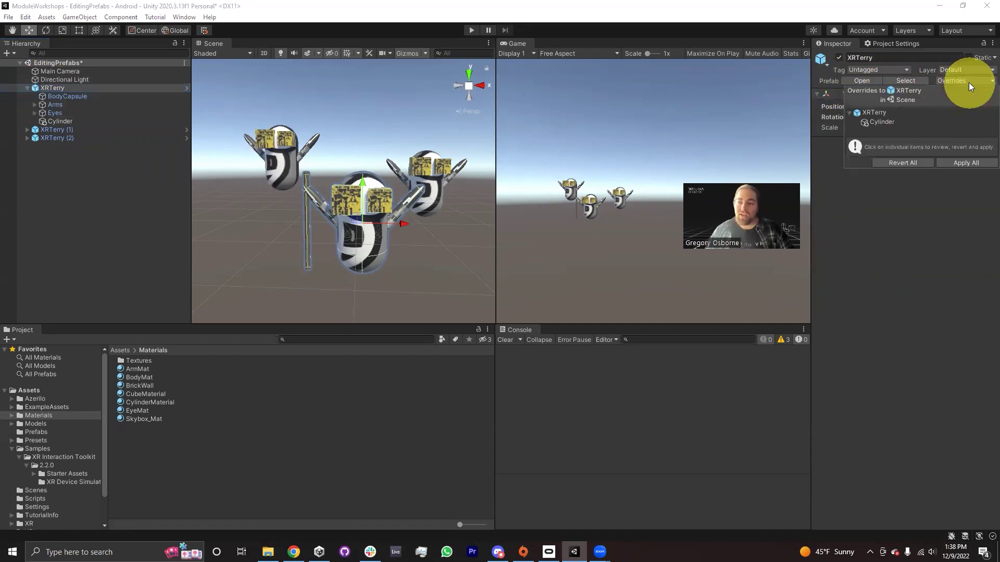
left_click(875, 122)
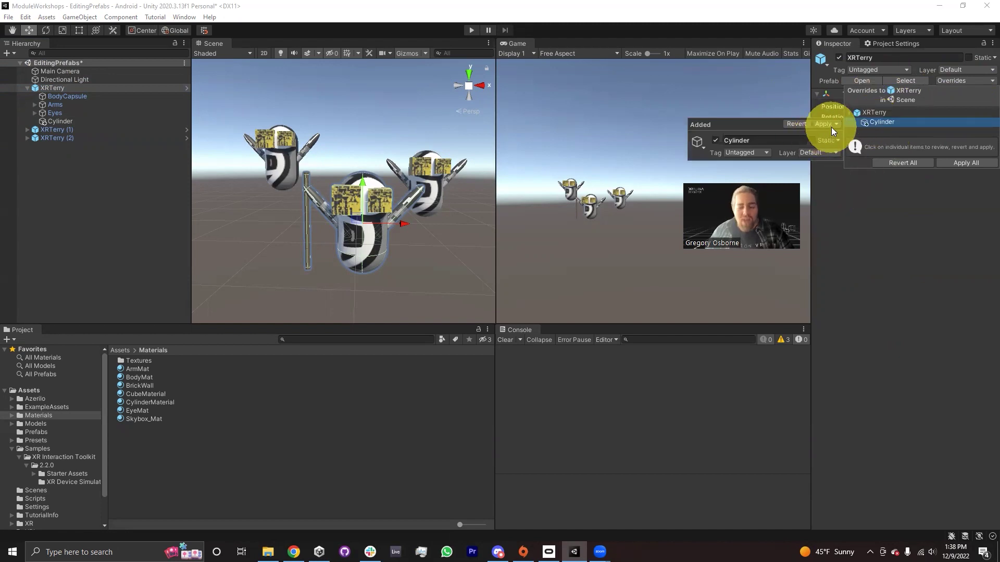
left_click(927, 245)
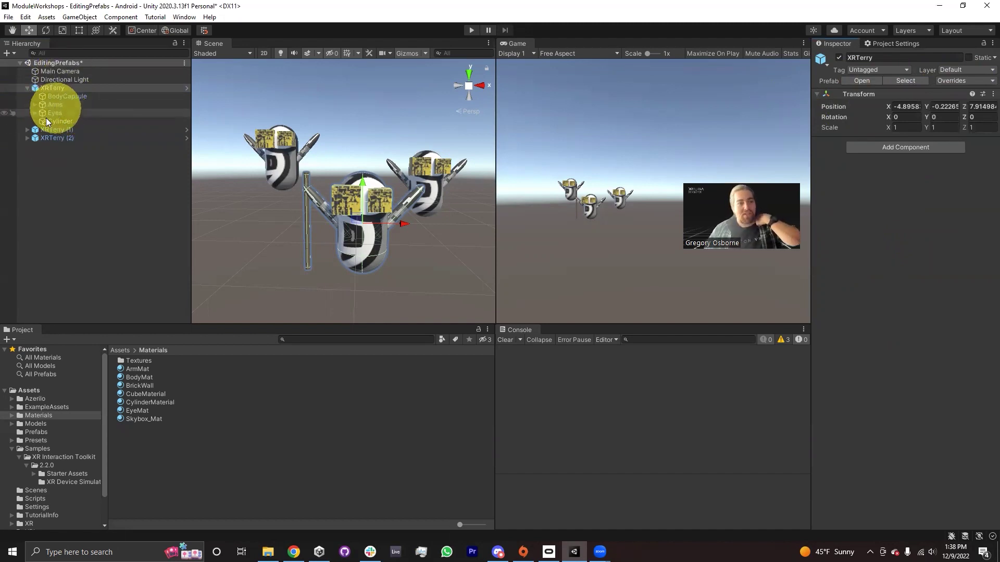
left_click(34, 112)
Create a new material named Eye2 in Materials and apply it to the robot's Eye2.
left_click(59, 129)
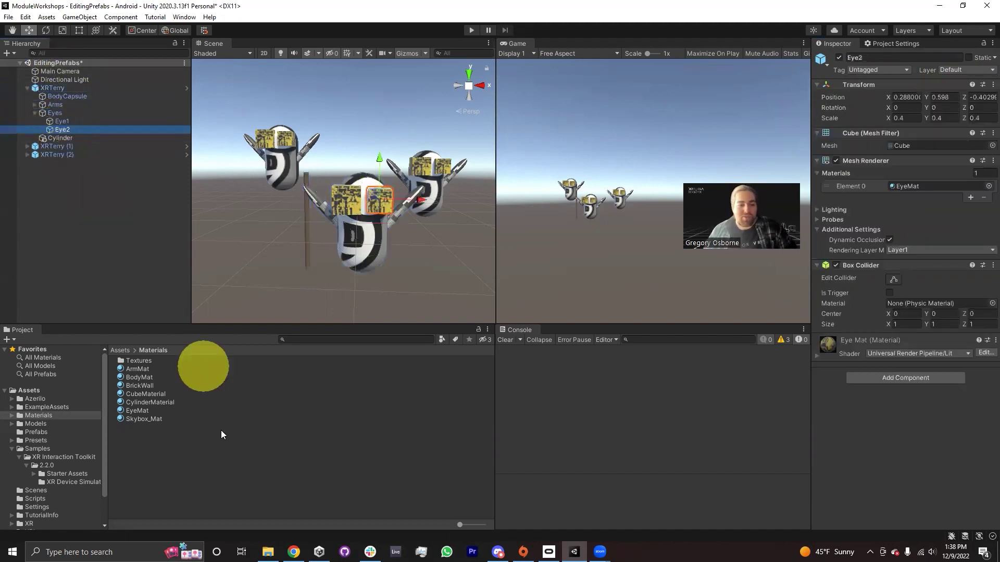
right_click(135, 439)
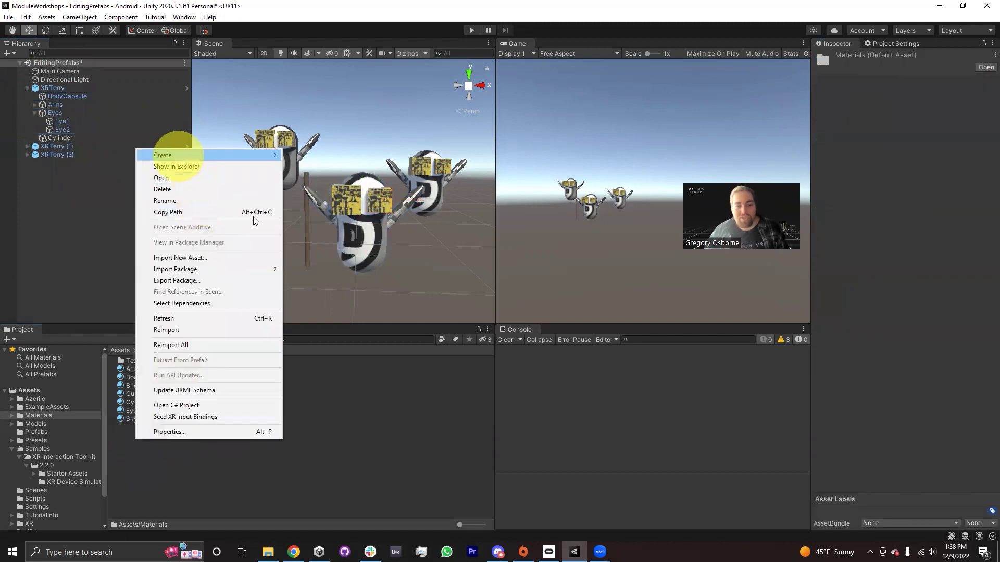
mouse_move(178, 156)
left_click(313, 299)
type("Eye2")
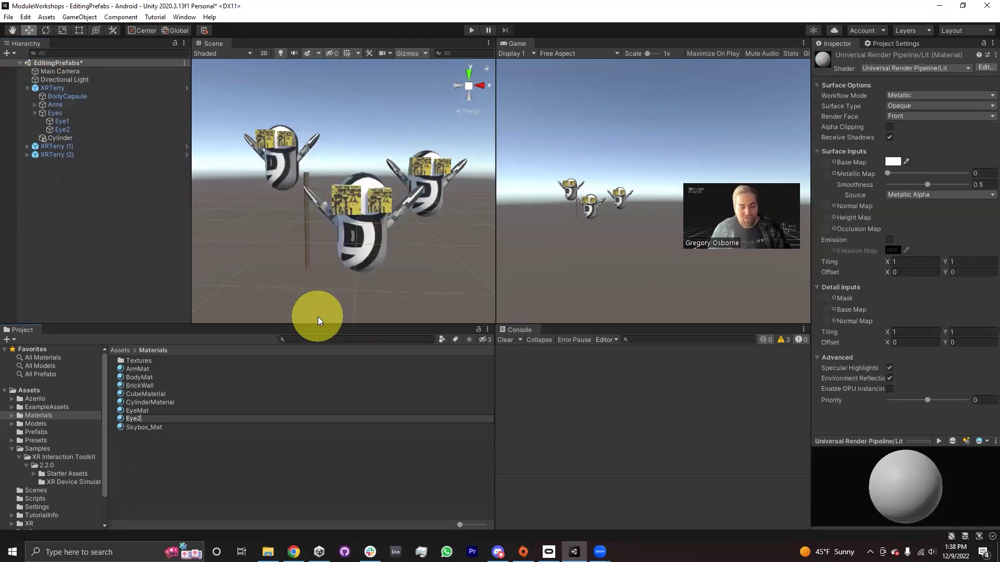
key("Return")
left_click_drag(144, 412, 371, 202)
Set the Eye2 material's Base Map to the collaborate-progress-dark texture.
left_click(833, 162)
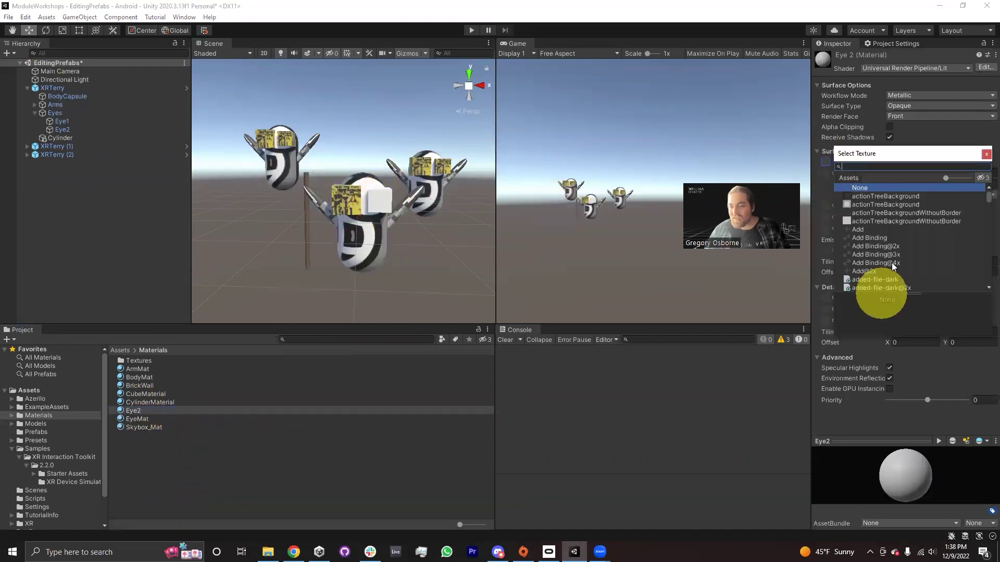
left_click(874, 255)
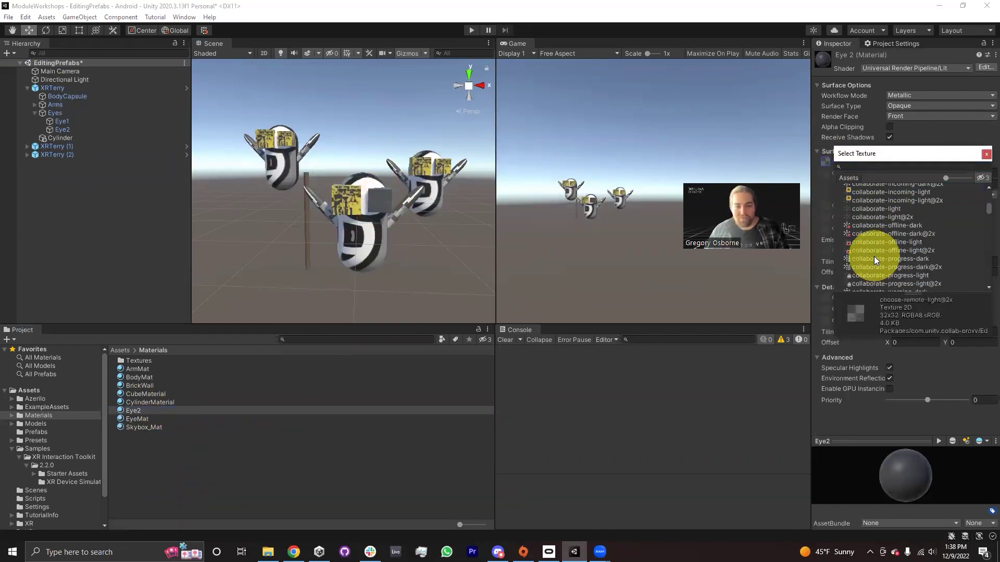
scroll(876, 254, "down", 3)
left_click(880, 228)
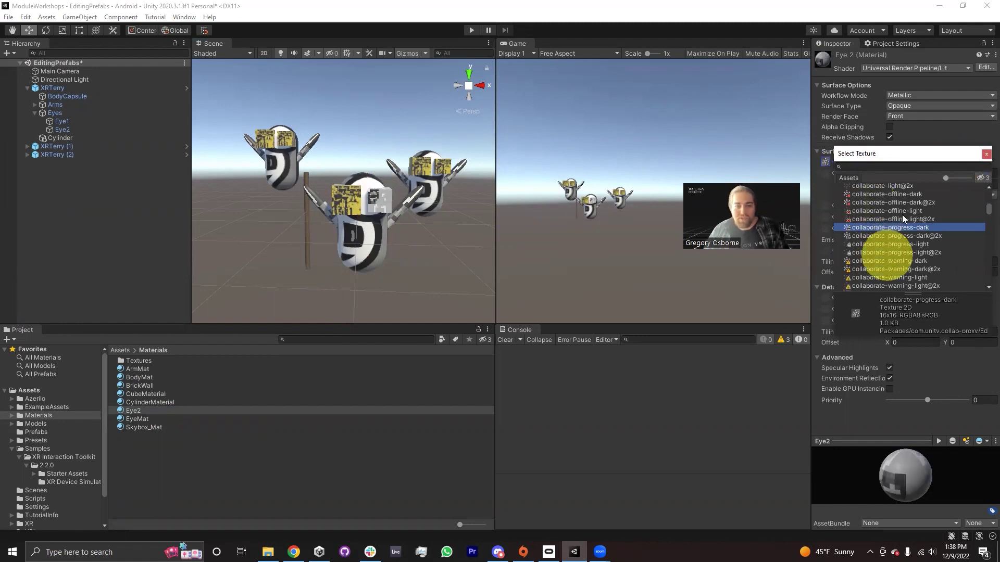
left_click(985, 154)
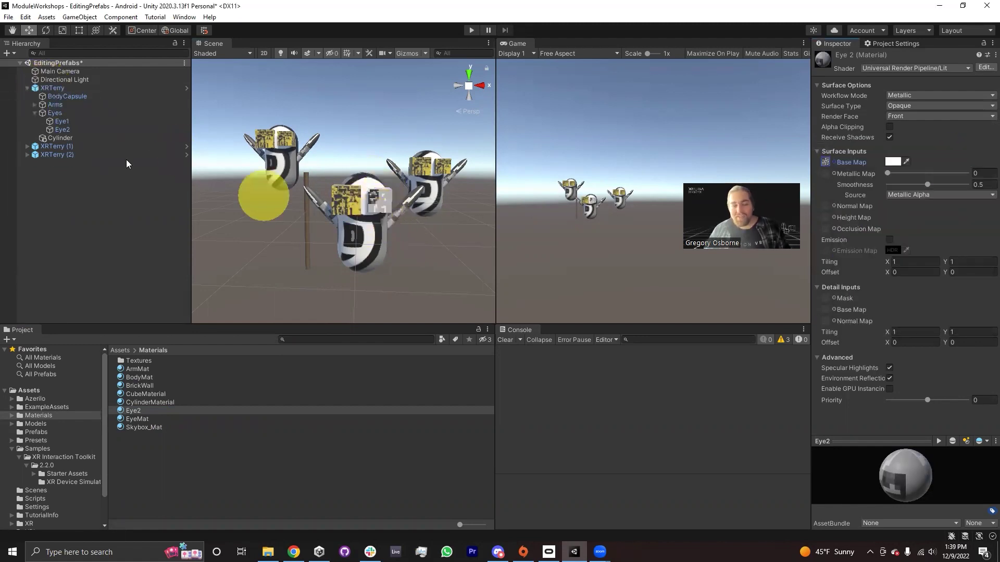
Review XRTerry's prefab overrides, comparing Eye2's Mesh Renderer material change with the prefab source.
left_click(56, 89)
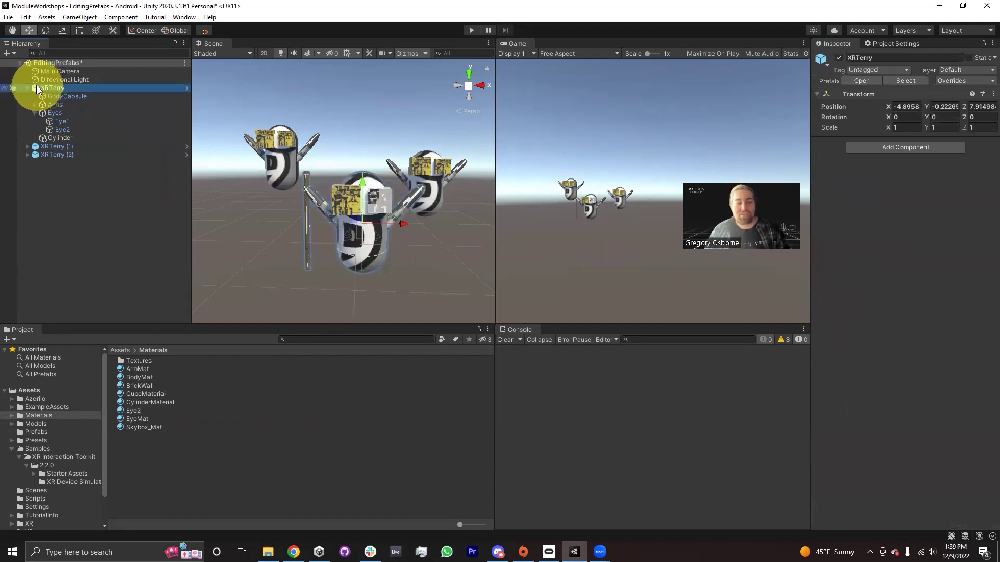
left_click(949, 80)
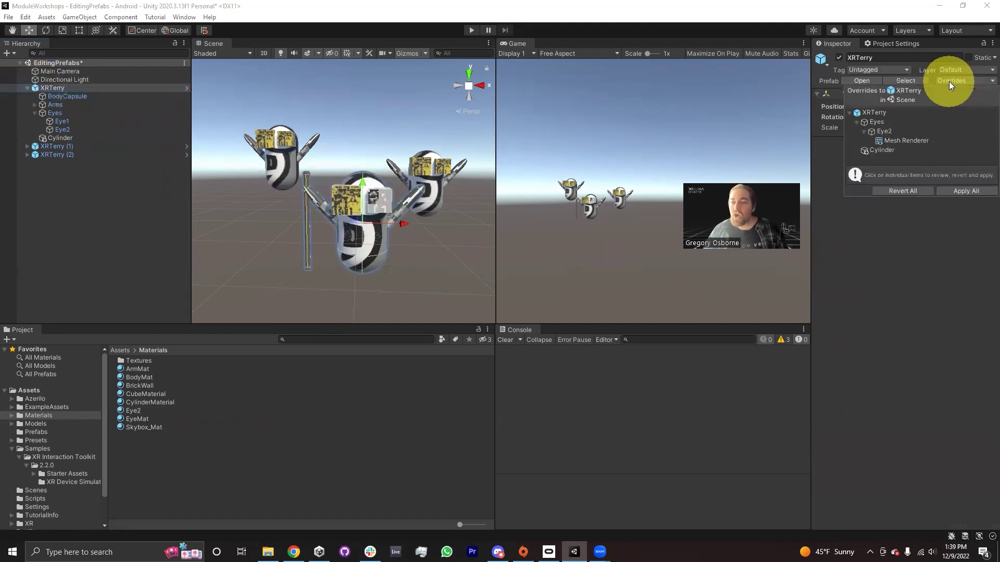
left_click(889, 141)
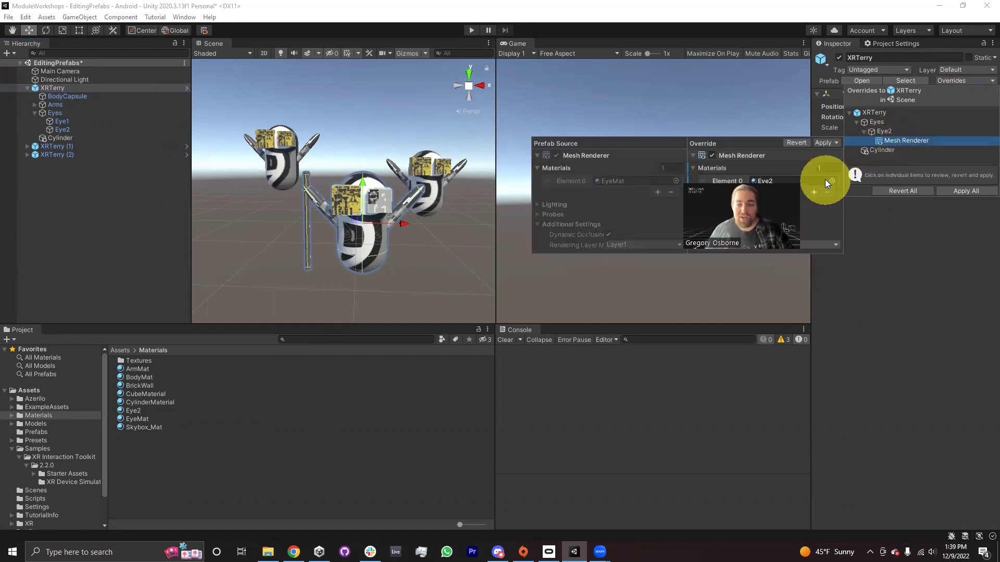
left_click(720, 307)
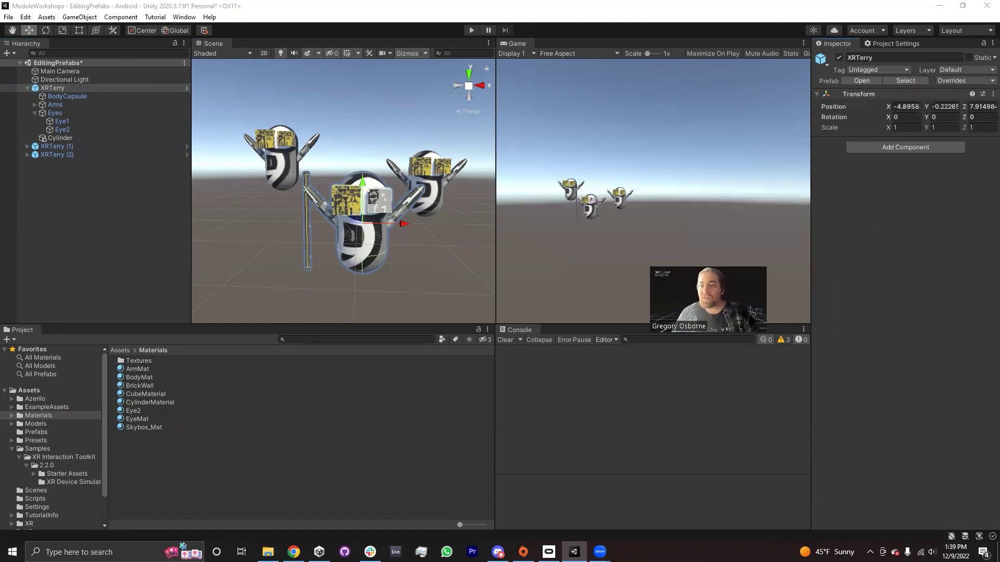
left_click(964, 81)
left_click(898, 139)
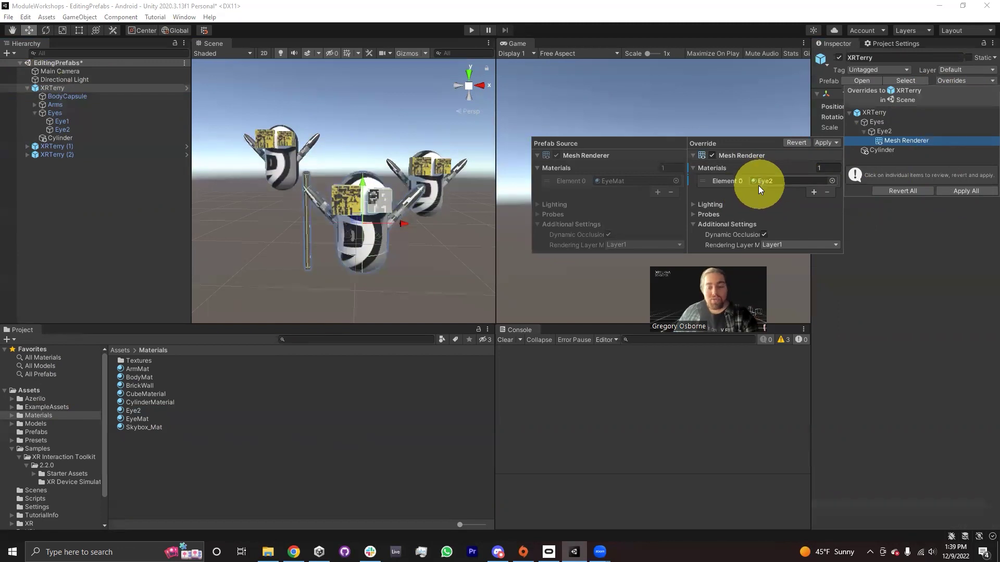
left_click(62, 129)
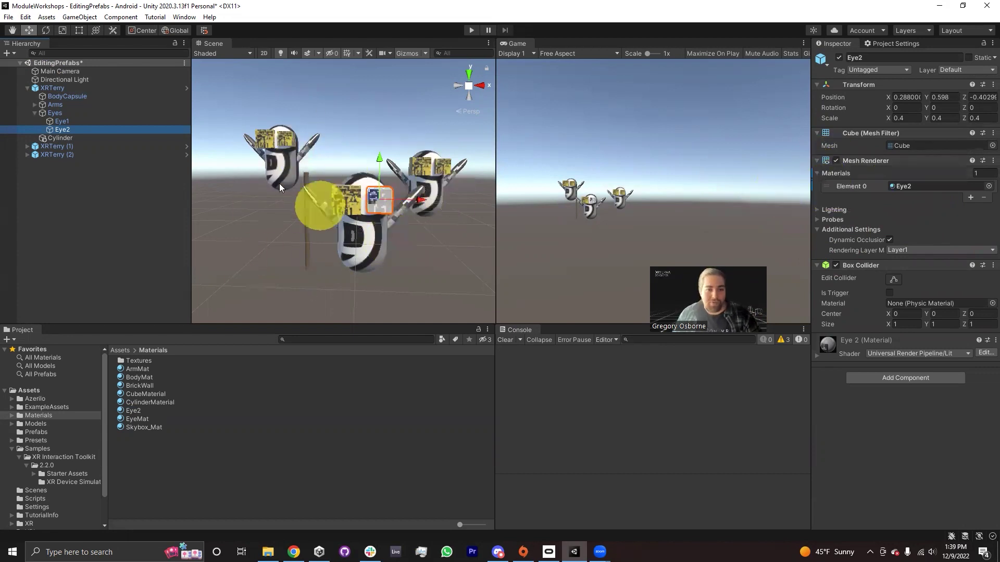
Apply all of XRTerry's overrides to the XRTerry prefab.
left_click(52, 89)
left_click(951, 81)
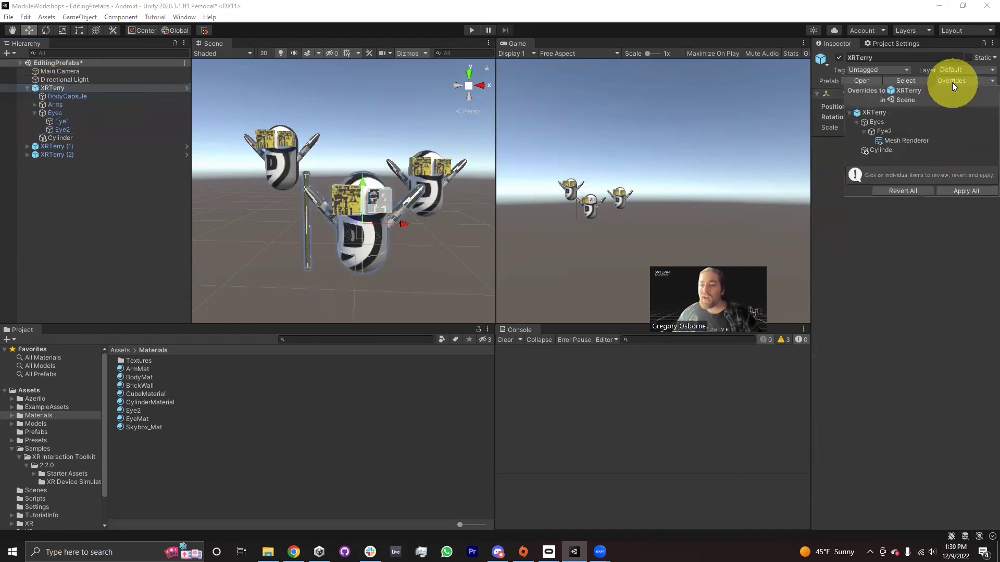
left_click(964, 192)
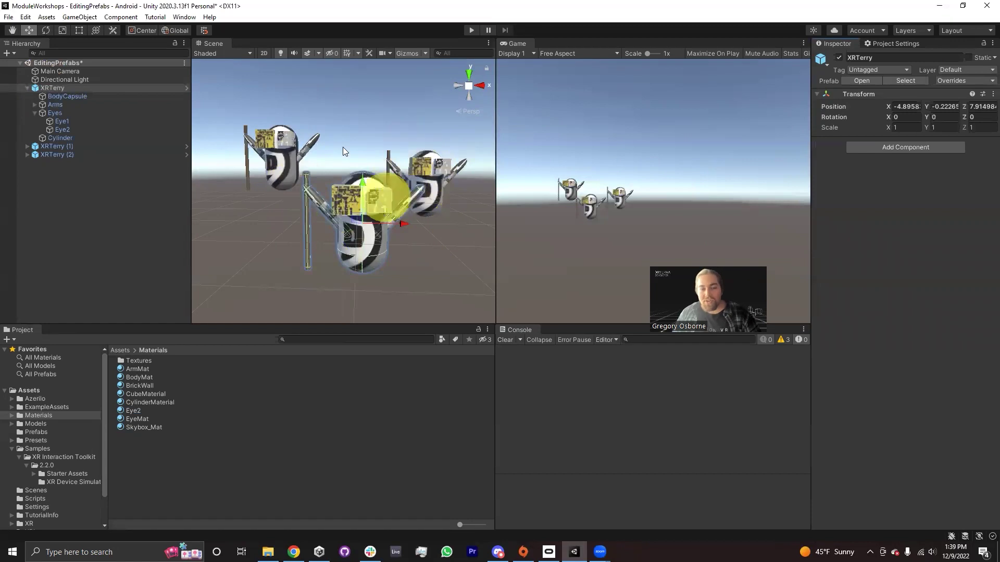
left_click_drag(260, 157, 394, 205, "alt")
Make XRTerry (1)'s Eye2 Box Collider a trigger.
left_click(388, 288)
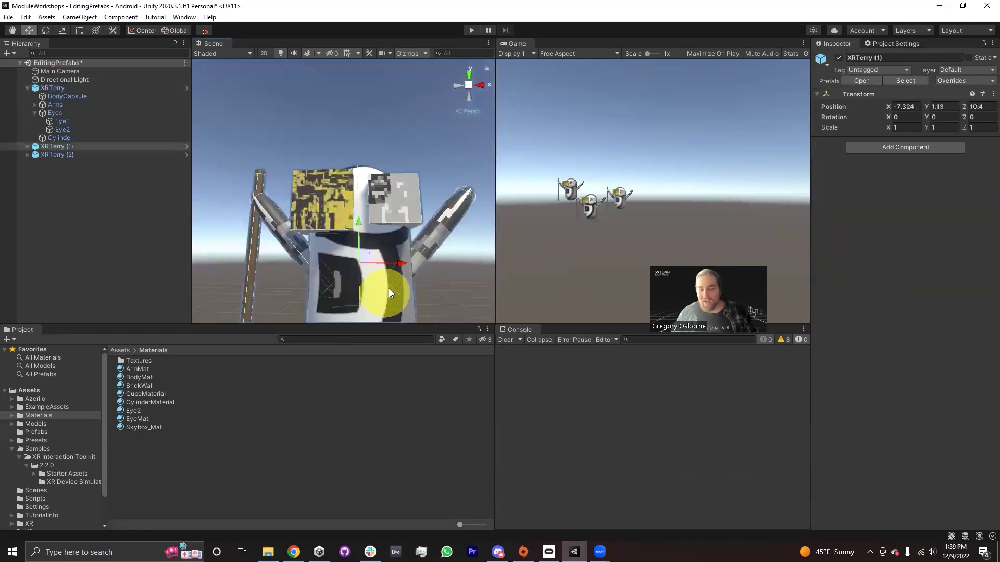
left_click(386, 209)
left_click(890, 292)
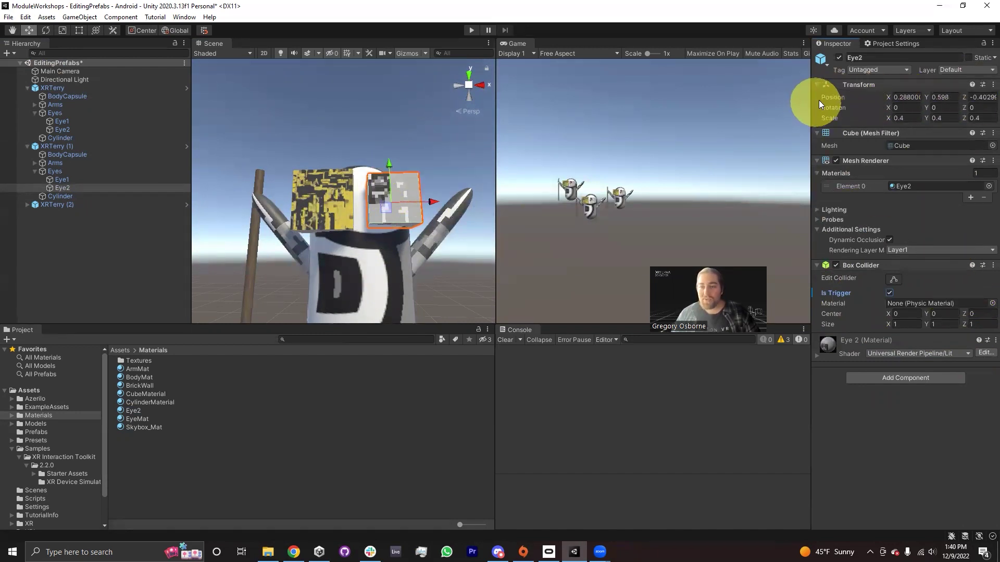
Drag the Eye2 cube up, right and back to position 0.271, 0.644, -0.306.
left_click_drag(390, 165, 390, 128)
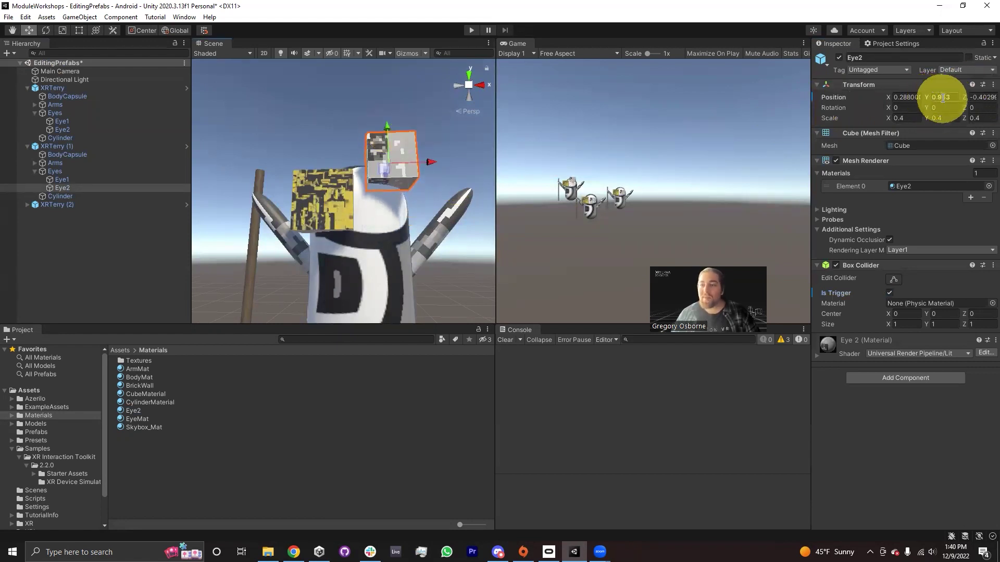
left_click_drag(430, 161, 381, 208)
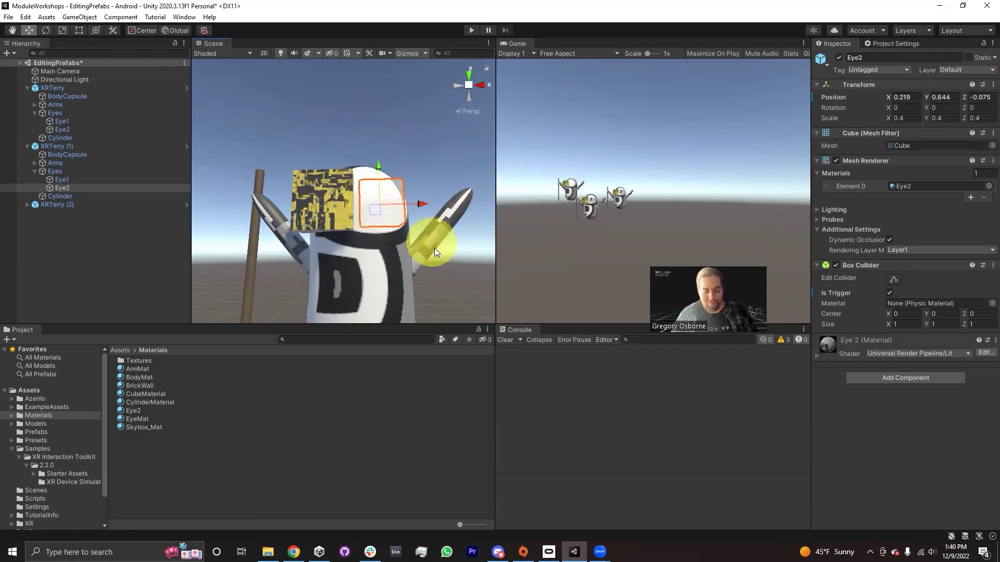
left_click_drag(434, 248, 279, 245, "alt")
left_click_drag(356, 203, 401, 250)
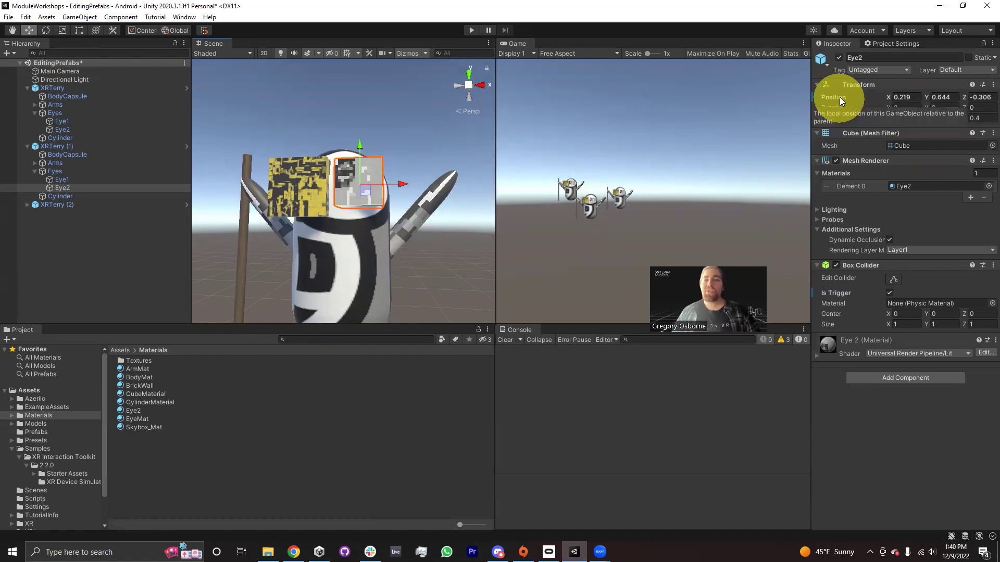
left_click_drag(405, 183, 412, 184)
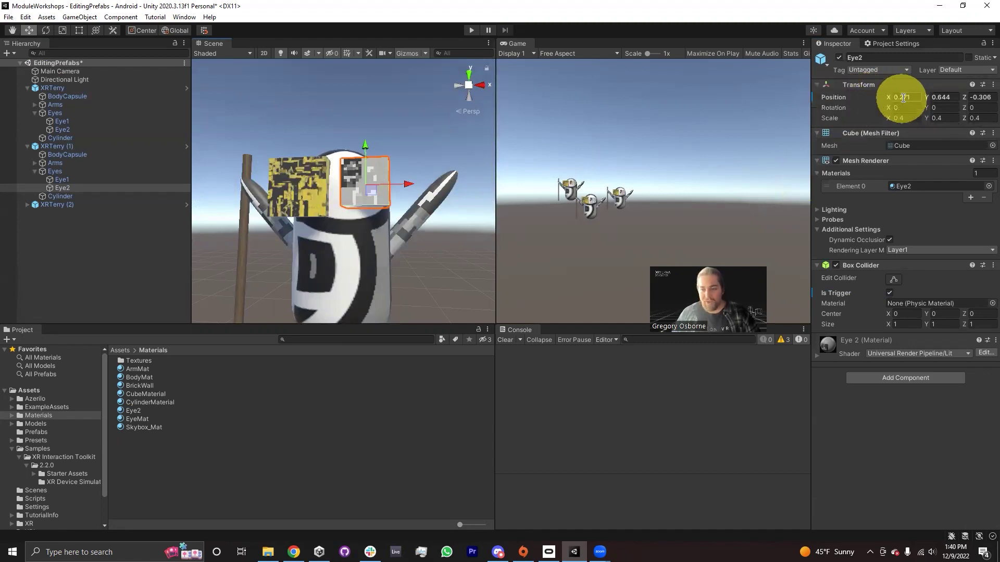
Untick Is Trigger on XRTerry (1)'s Eye2, compare with XRTerry's Eye2, and enter XRTerry's Prefab Mode.
left_click(889, 293)
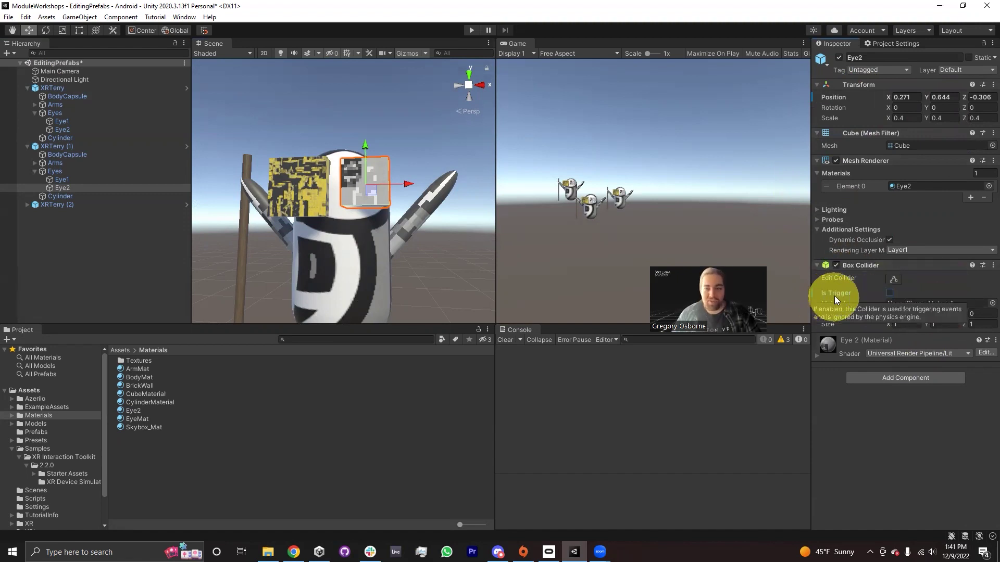
left_click(64, 130)
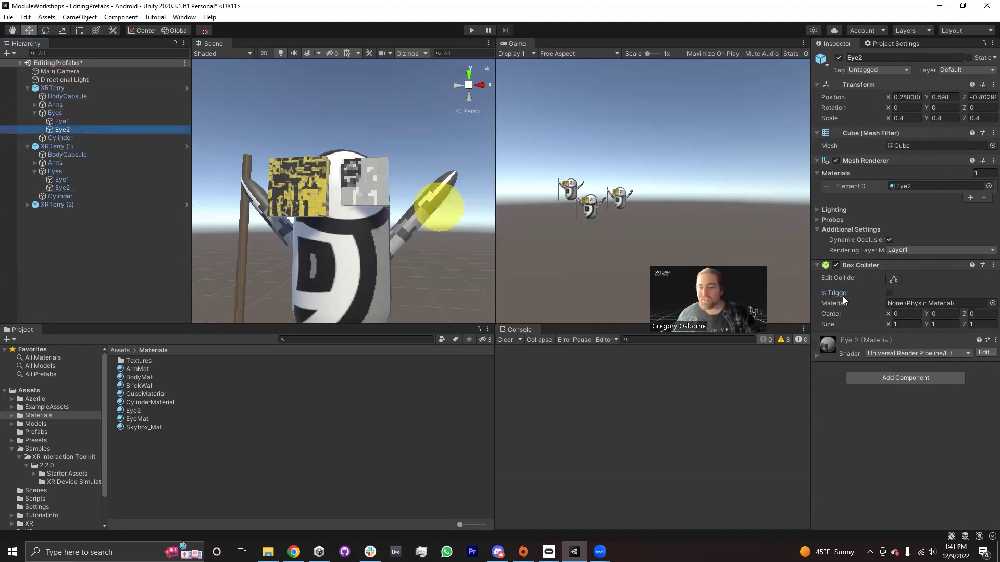
left_click(62, 188)
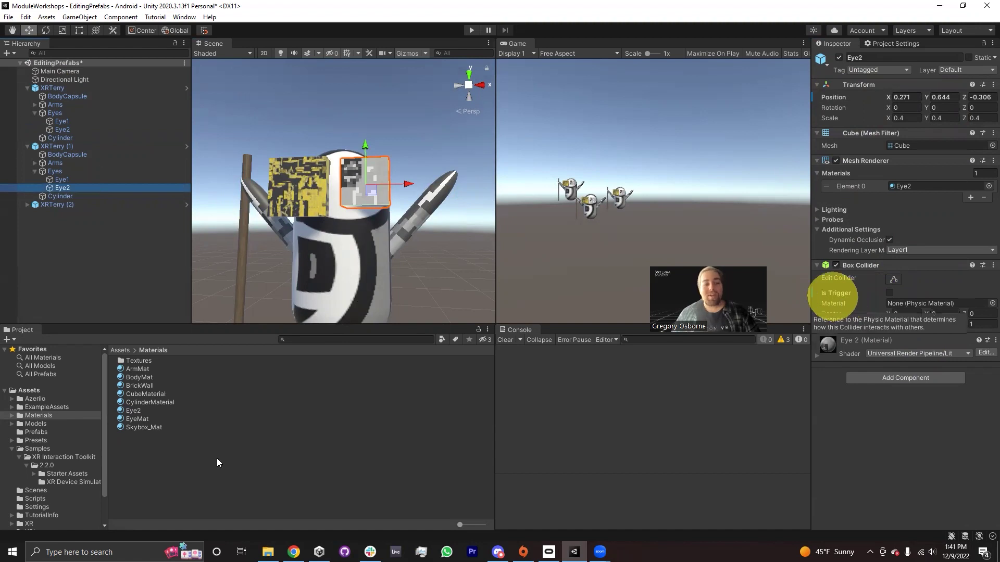
double_click(48, 91)
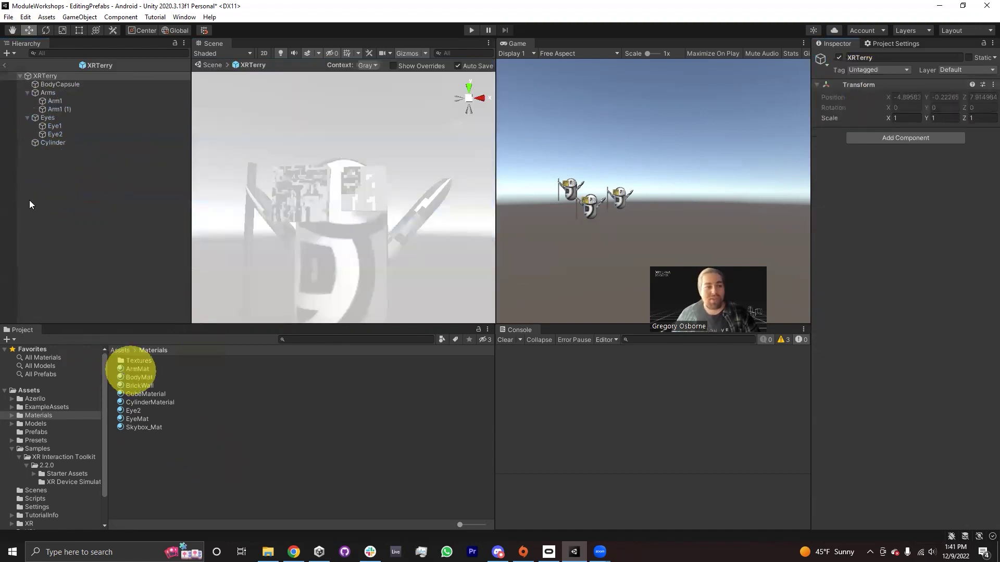
Tick Is Trigger on the prefab's Eye2 collider, then return to EditingPrefabs and select XRTerry's Eye2.
left_click(55, 134)
left_click(889, 293)
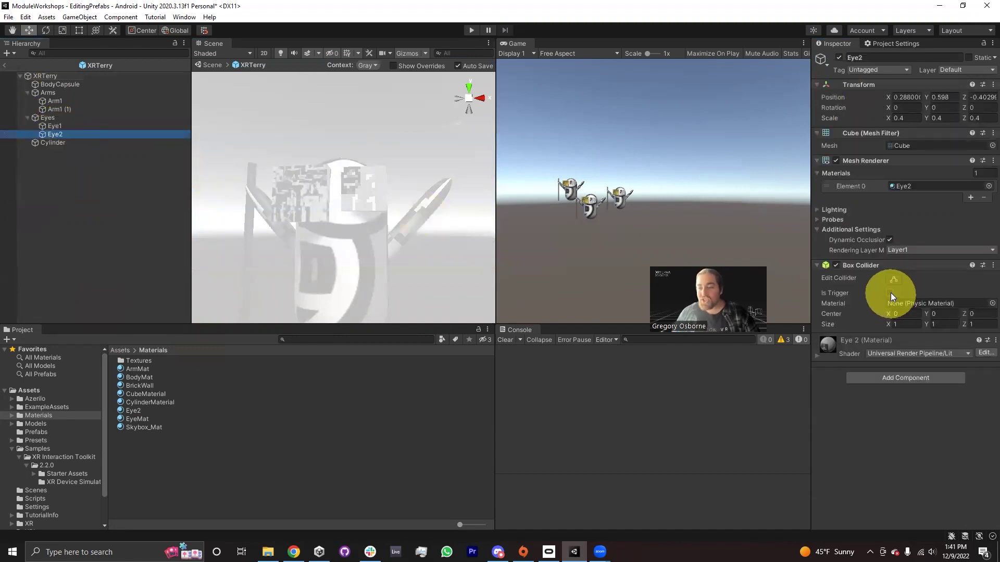
left_click(5, 65)
left_click(62, 129)
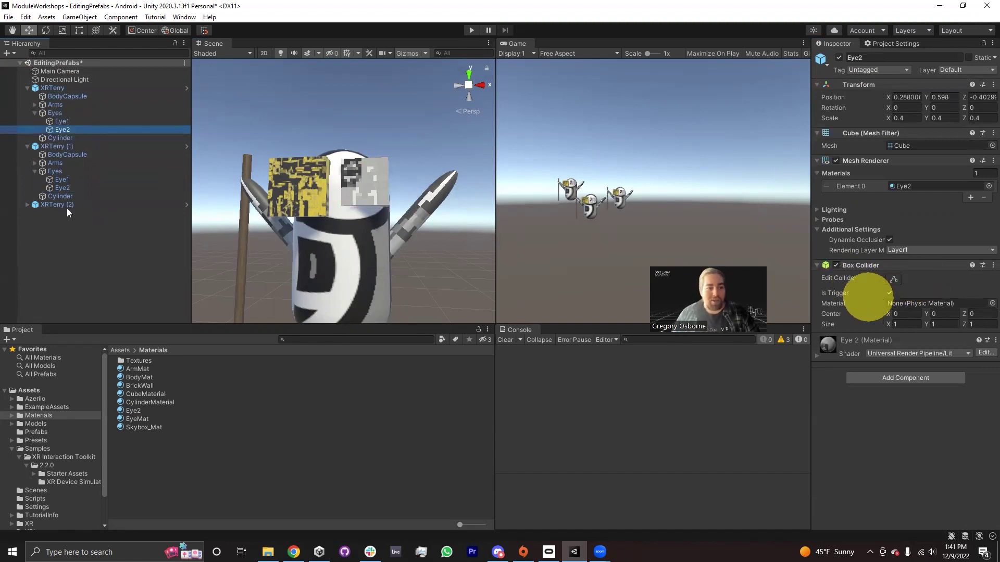
Check XRTerry (2)'s Eye2, then select XRTerry (1)'s Eye2 to inspect its trigger.
left_click(27, 205)
left_click(34, 230)
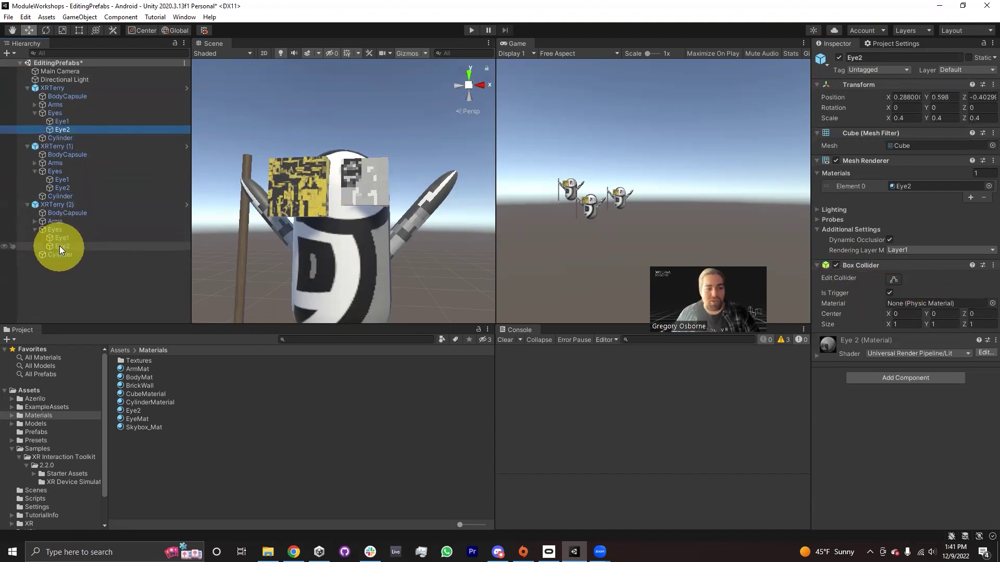
left_click(59, 245)
left_click(62, 188)
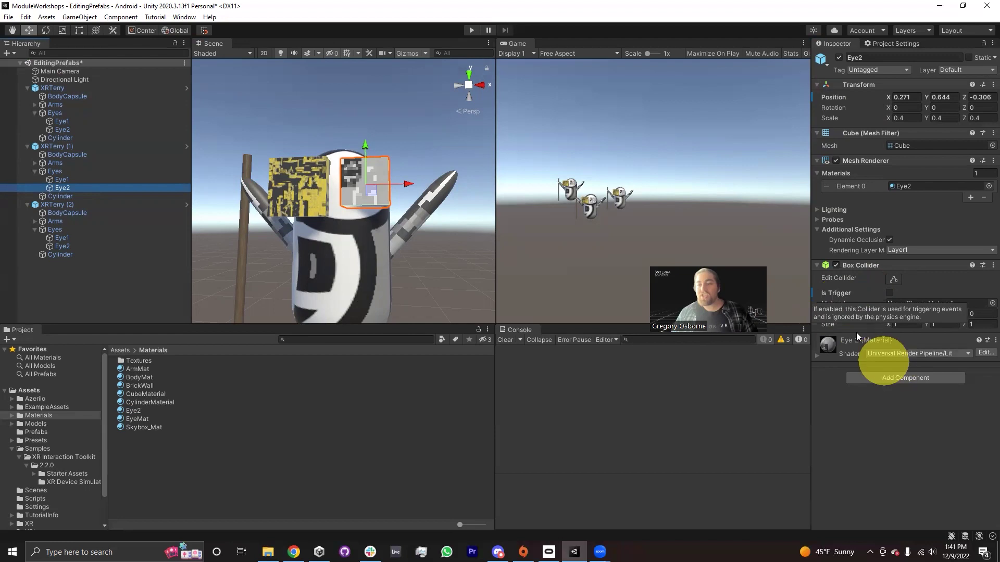
Revert the Is Trigger field on XRTerry (1)'s Eye2 to the prefab value.
right_click(834, 292)
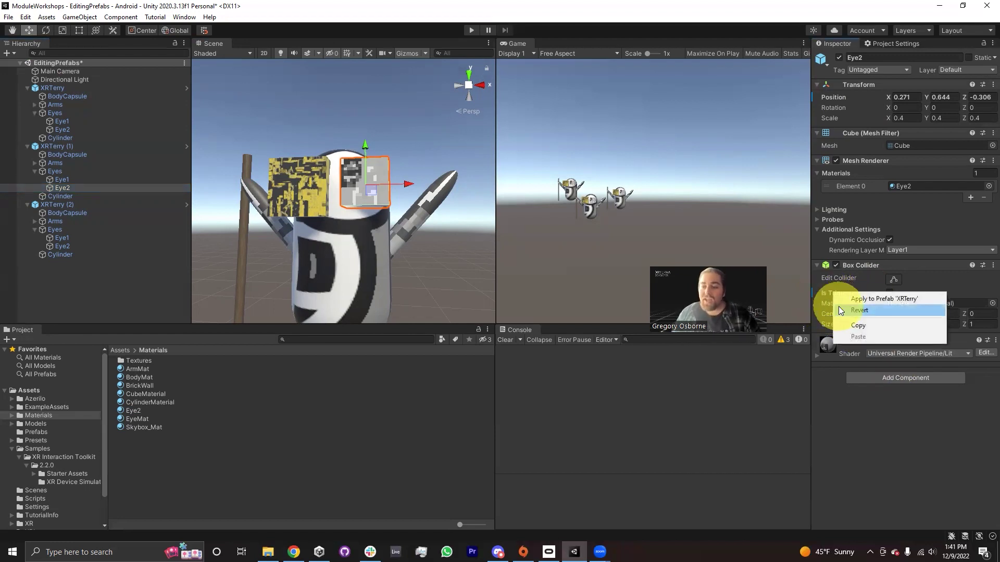
left_click(822, 297)
right_click(841, 290)
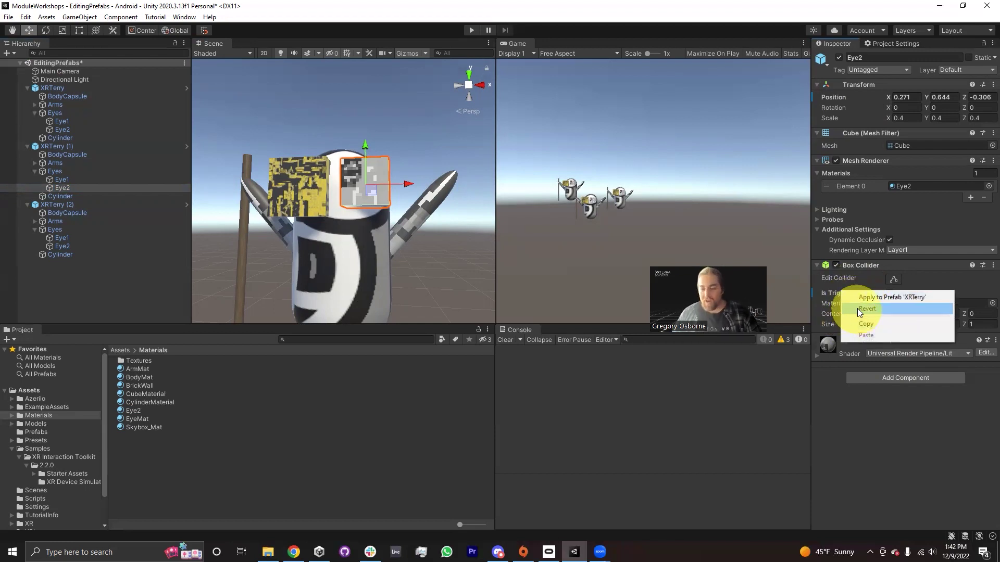
left_click(826, 308)
right_click(835, 297)
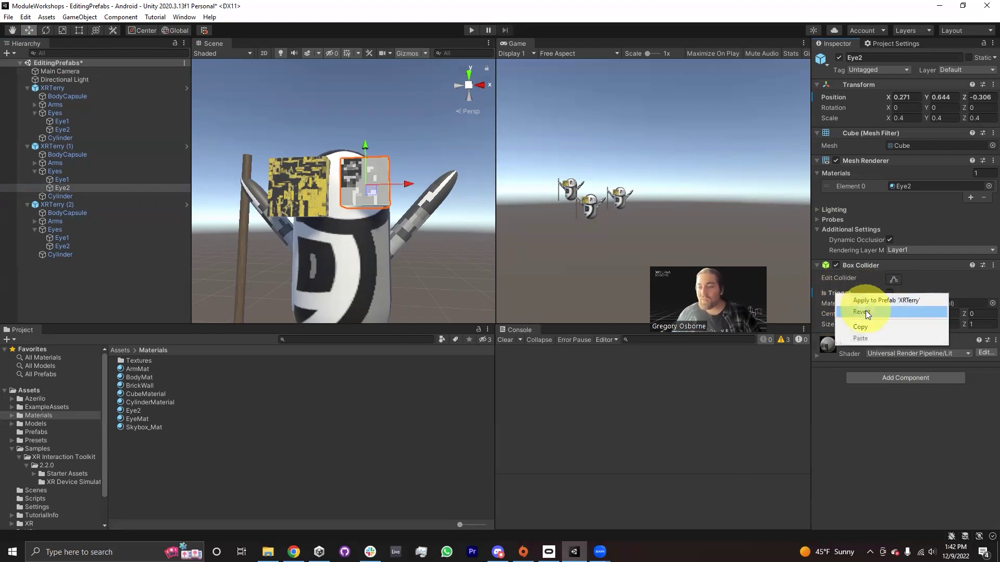
left_click(864, 311)
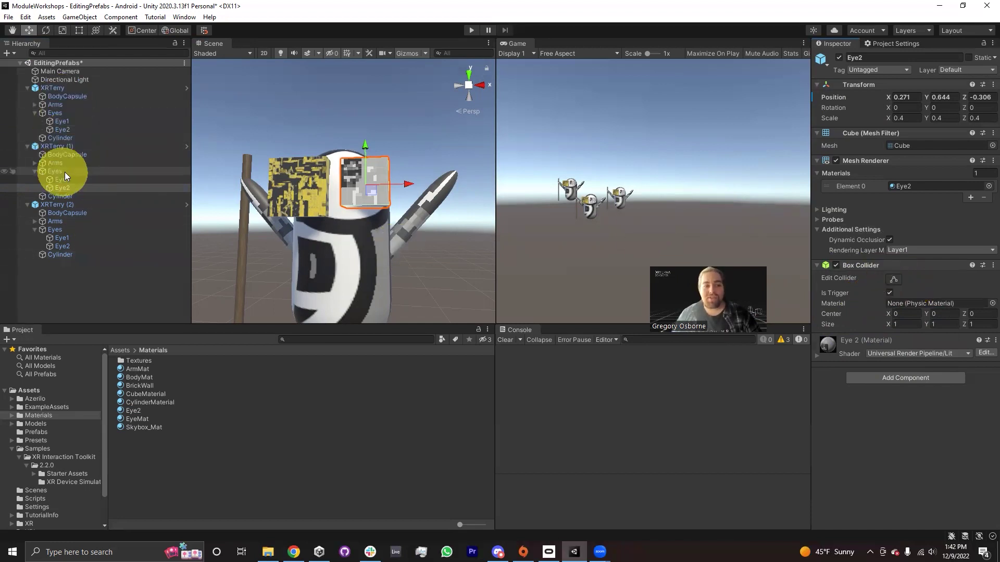
Apply the first XRTerry's changed Transform position to Prefab 'XRTerry'.
left_click(53, 146)
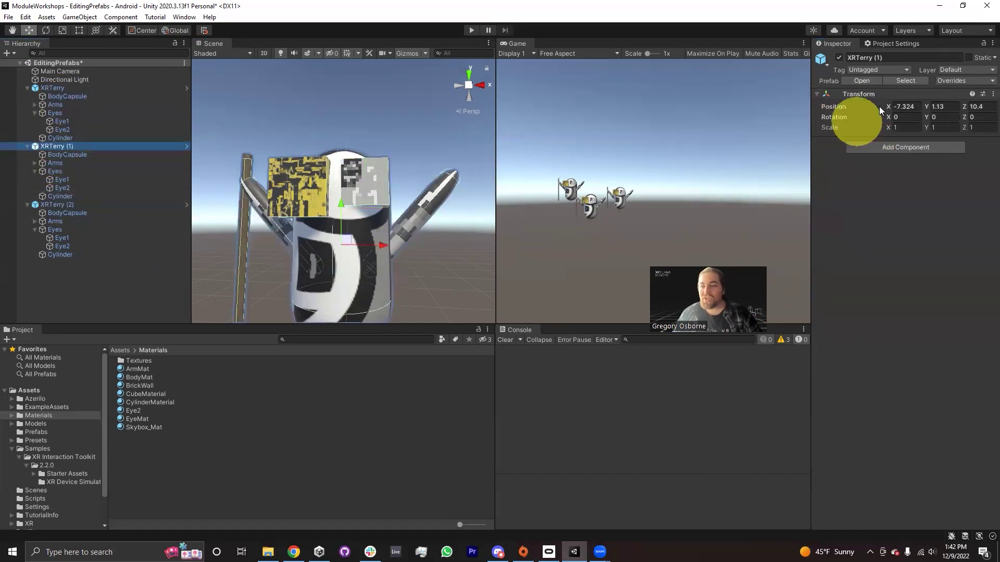
scroll(398, 210, "down", 5)
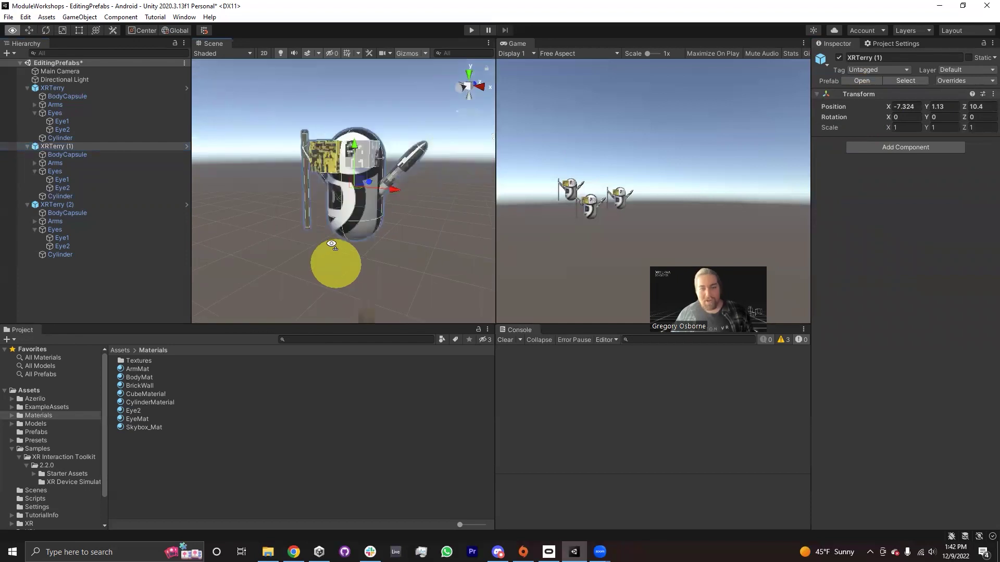
left_click_drag(330, 264, 408, 311, "alt")
right_click_drag(408, 311, 373, 207, "alt")
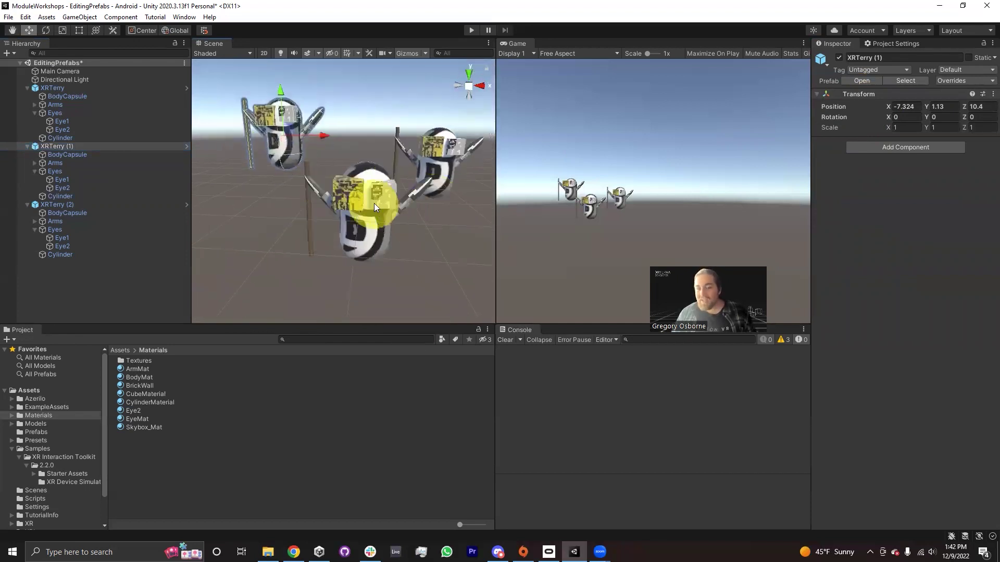
left_click_drag(359, 232, 331, 202, "alt")
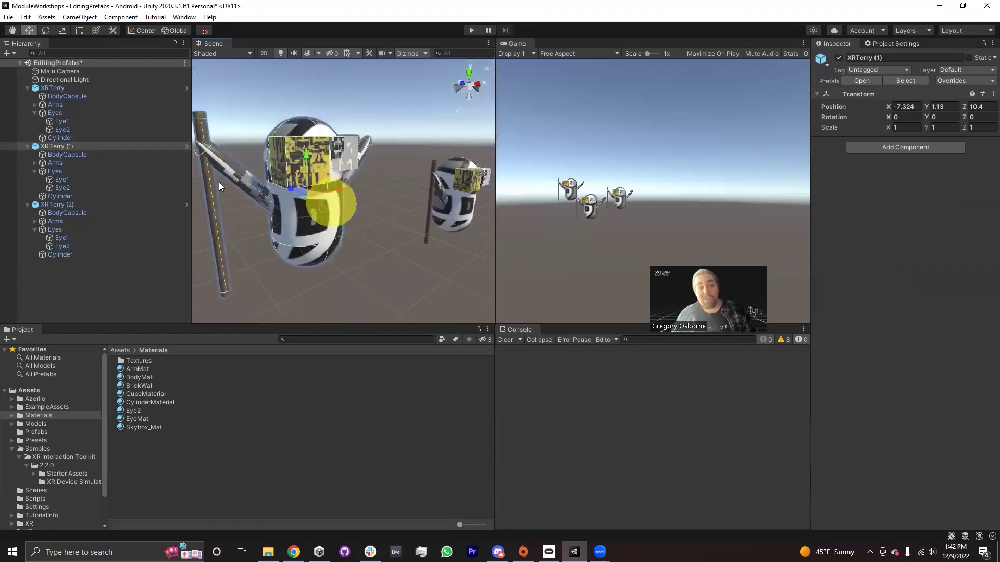
right_click_drag(331, 202, 366, 233, "alt")
left_click(367, 233)
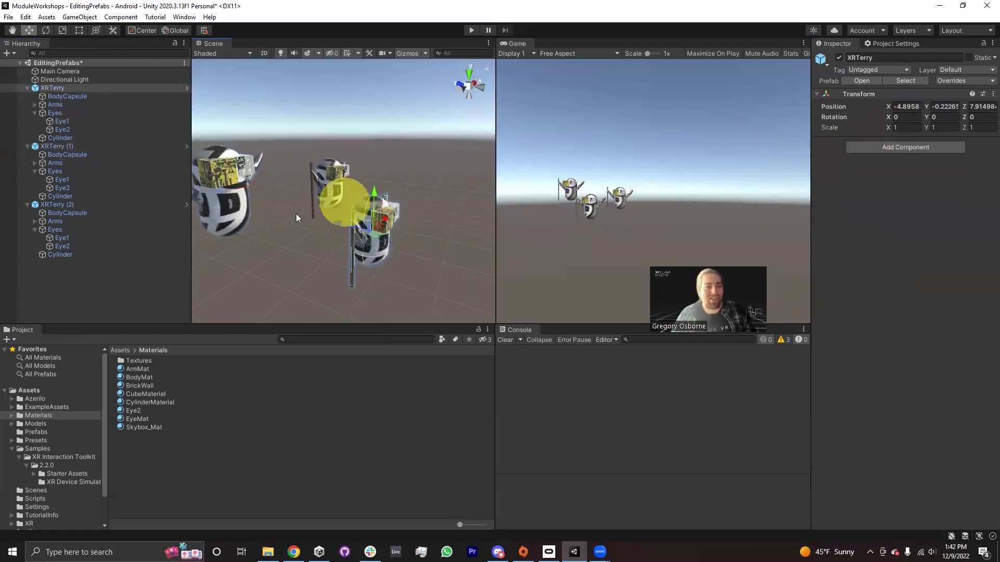
right_click(854, 109)
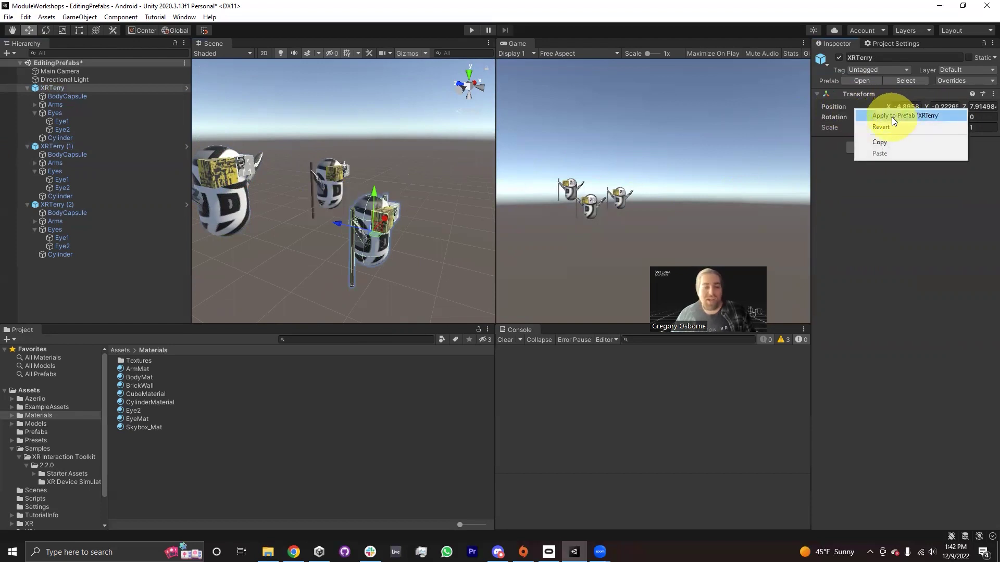
left_click(892, 116)
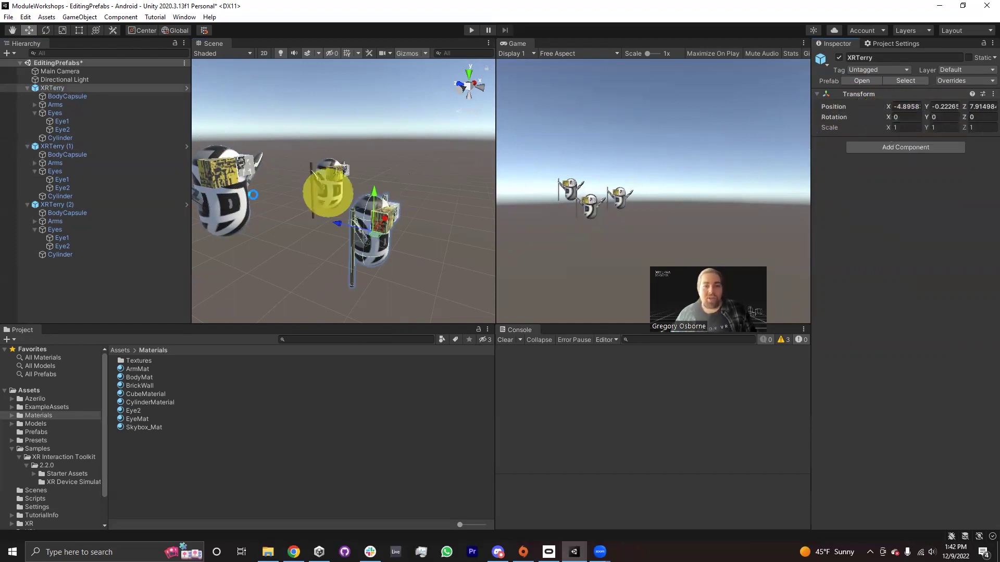
Select XRTerry (1), then select the brick Cylinder pole to inspect its collider.
mouse_move(333, 193)
left_mouse_down("alt")
mouse_move(300, 171)
mouse_move(326, 187)
left_mouse_up("alt")
left_click(302, 210)
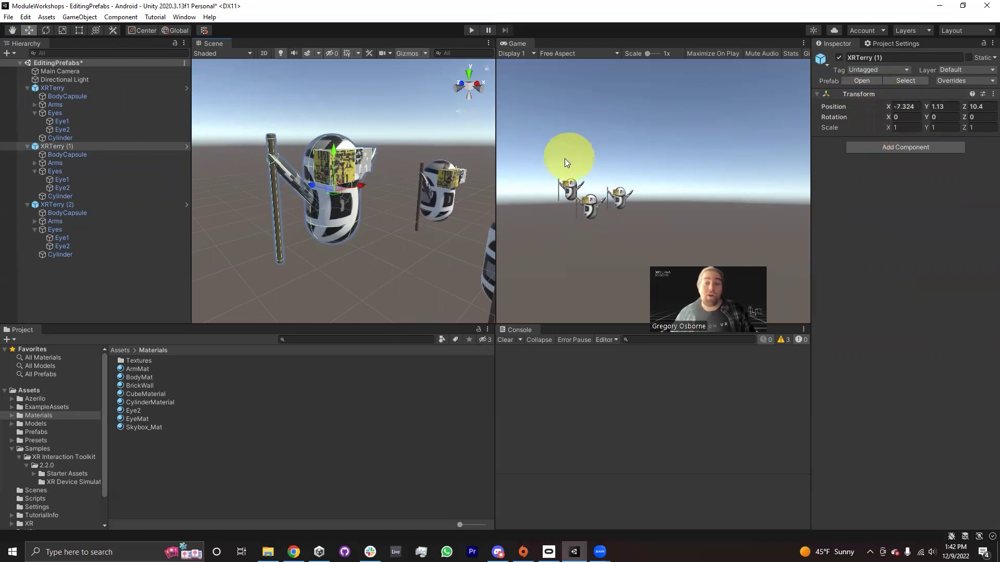
scroll(355, 198, "up", 4)
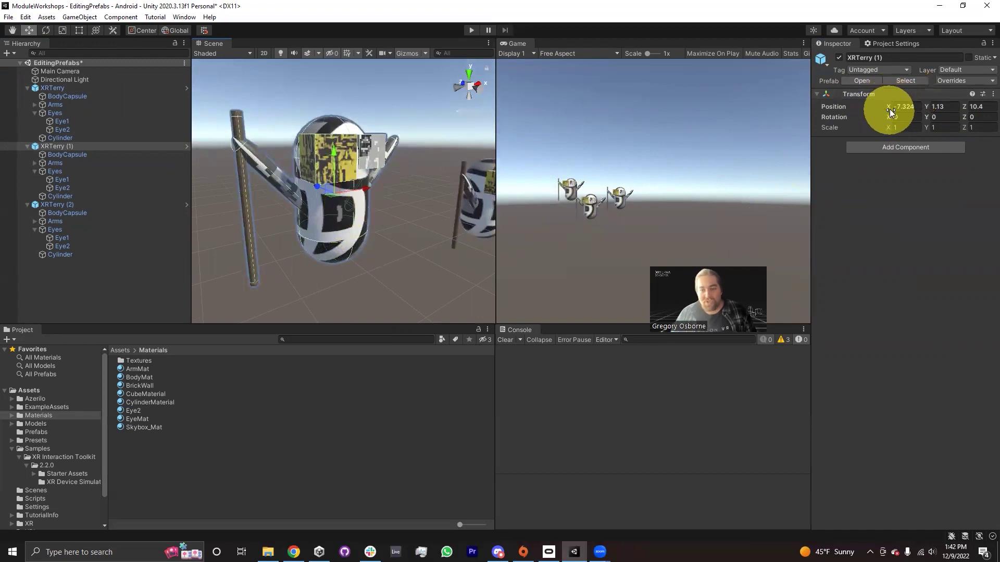
left_click_drag(382, 227, 548, 232, "alt")
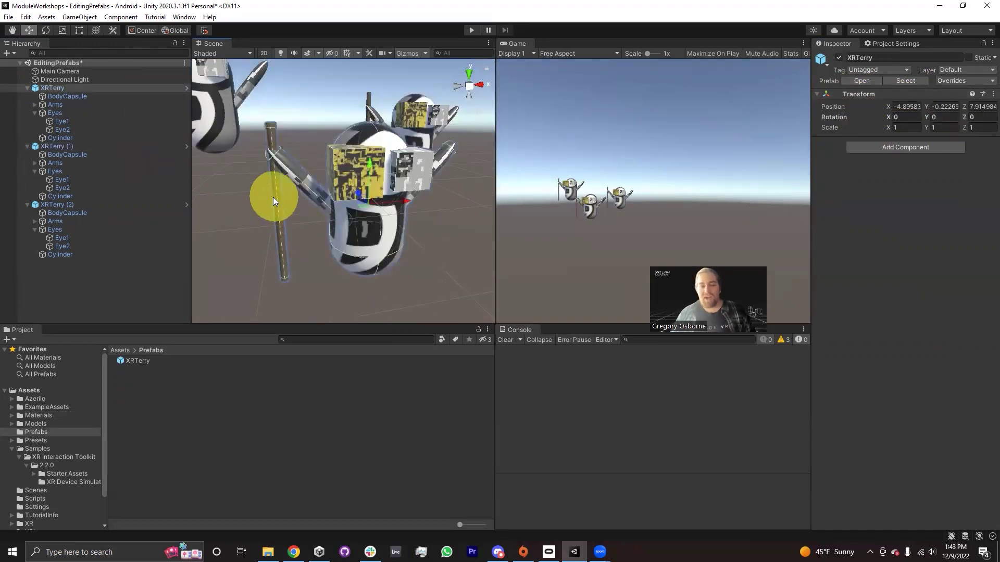
scroll(301, 208, "down", 5)
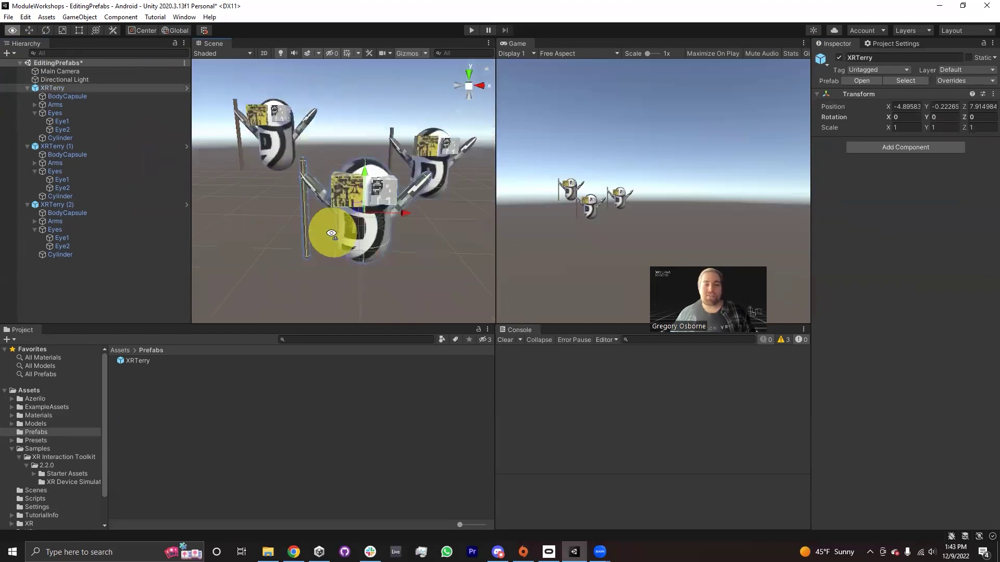
left_click(301, 208)
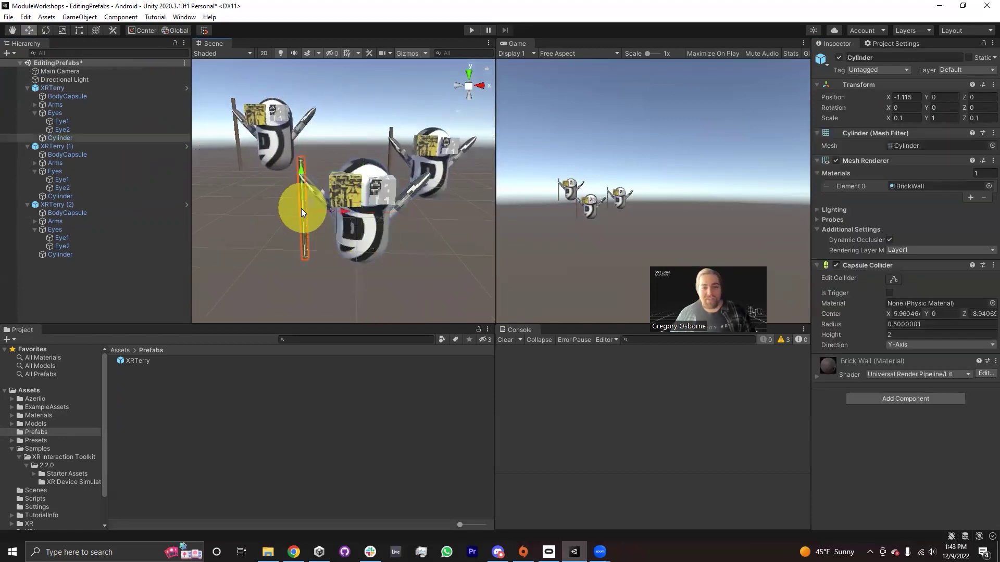
right_click(57, 136)
left_click(86, 213)
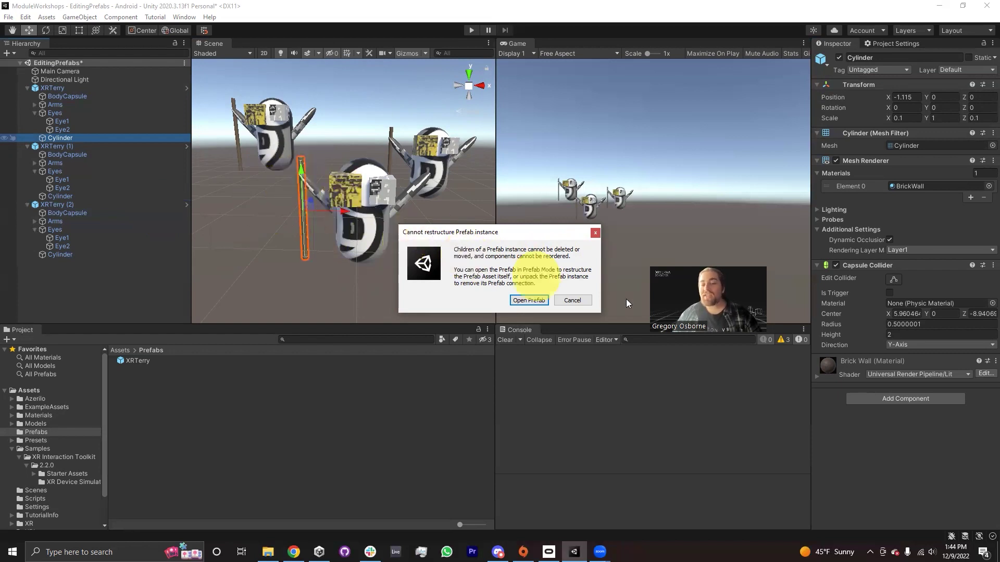
left_click(573, 300)
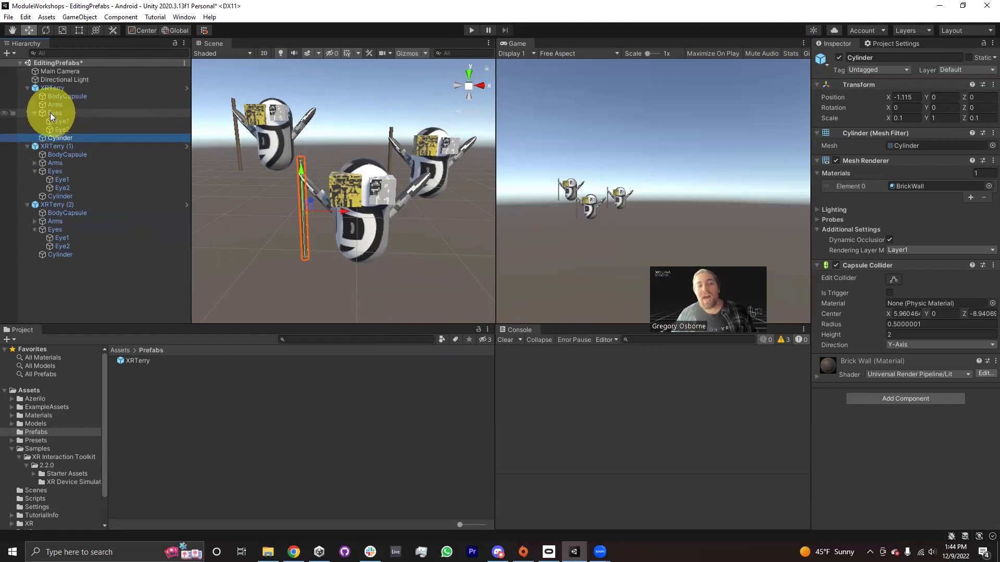
mouse_move(50, 112)
left_mouse_down()
mouse_move(70, 87)
mouse_move(55, 95)
mouse_move(89, 122)
mouse_move(234, 151)
mouse_move(52, 122)
mouse_move(52, 113)
mouse_move(74, 137)
mouse_move(126, 115)
mouse_move(83, 126)
mouse_move(56, 107)
left_mouse_up()
left_click(577, 301)
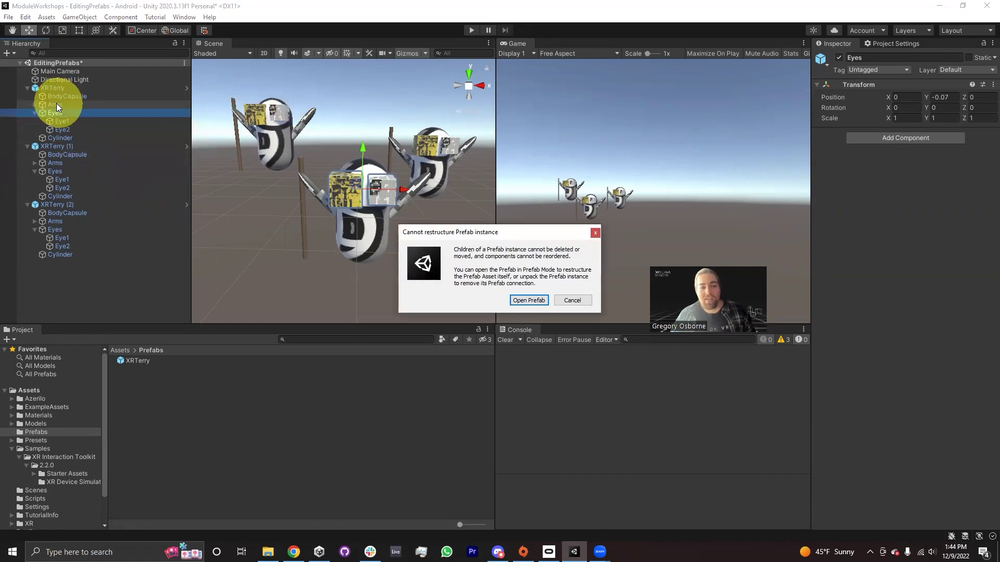
left_click(572, 300)
left_click(70, 122)
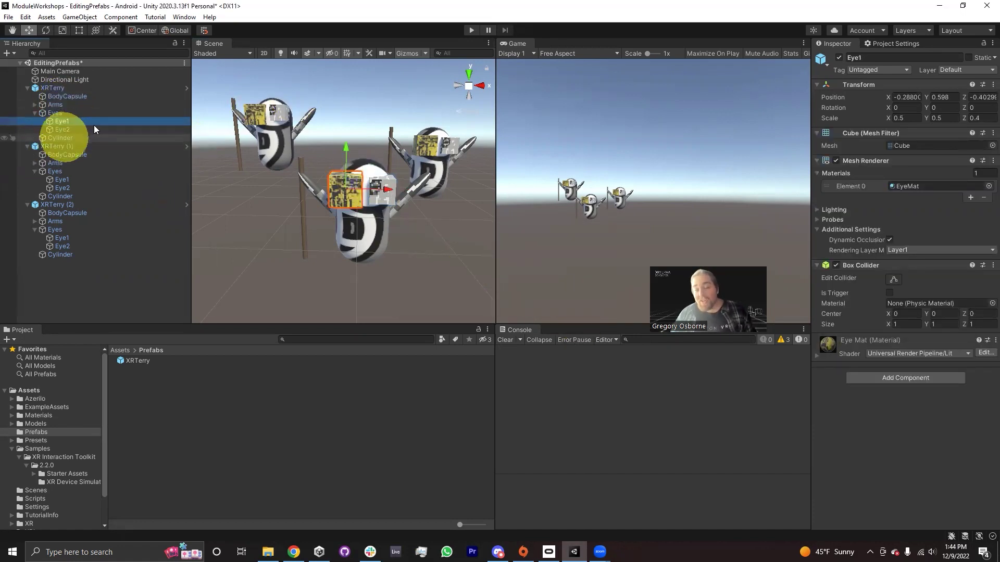
left_click(52, 89)
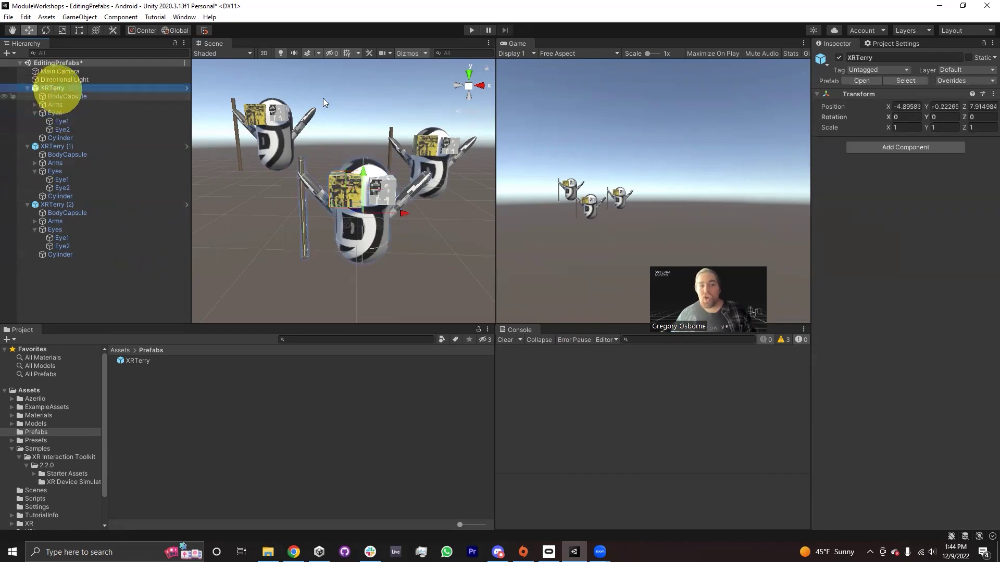
Delete the Cylinder inside the XRTerry prefab and return to the main scene.
left_click(851, 81)
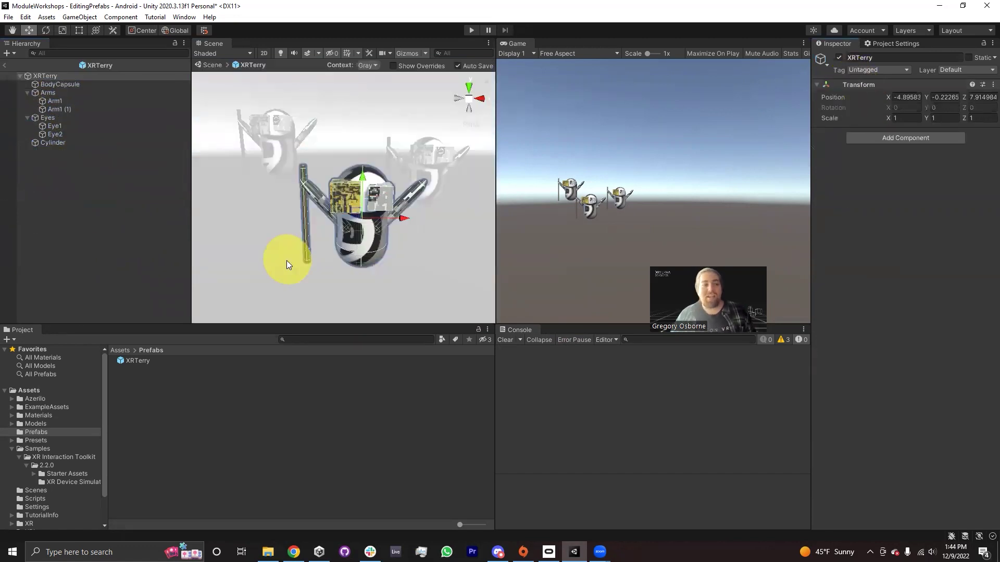
right_click(47, 143)
left_click(84, 223)
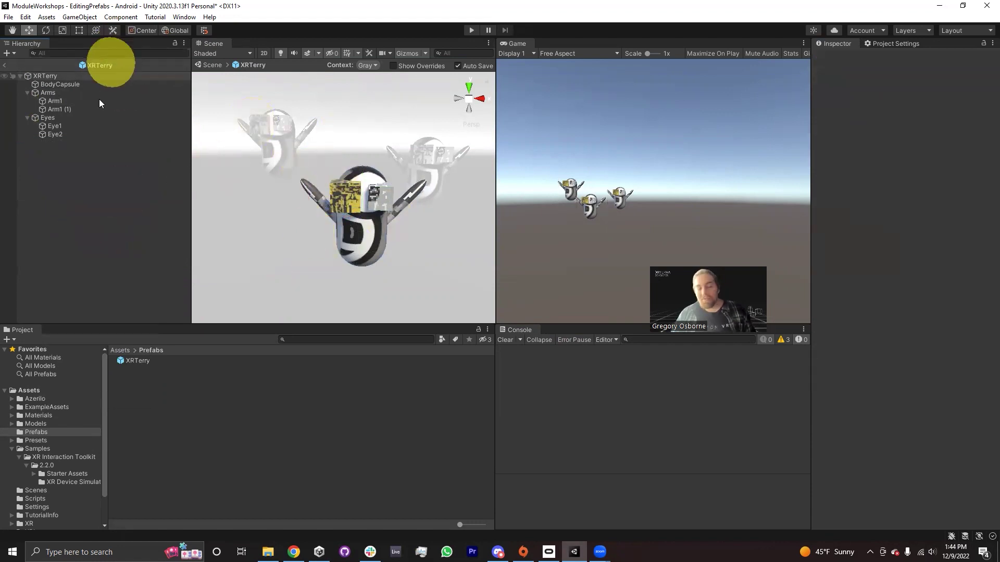
left_click(5, 65)
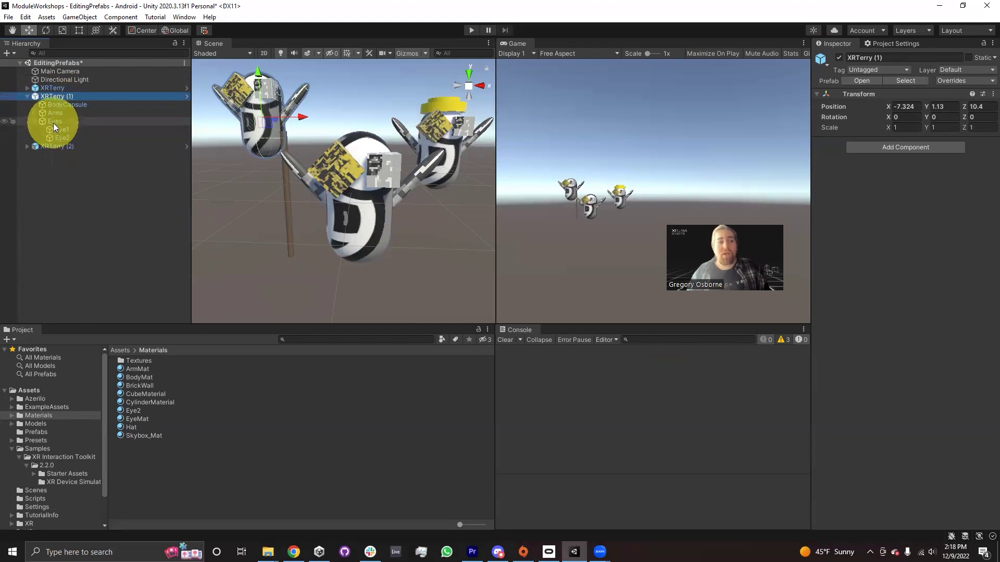
Cancel the Eyes-under-Arms restructure warning, then unpack XRTerry (1) via Prefab > Unpack.
left_click_drag(53, 123, 51, 114)
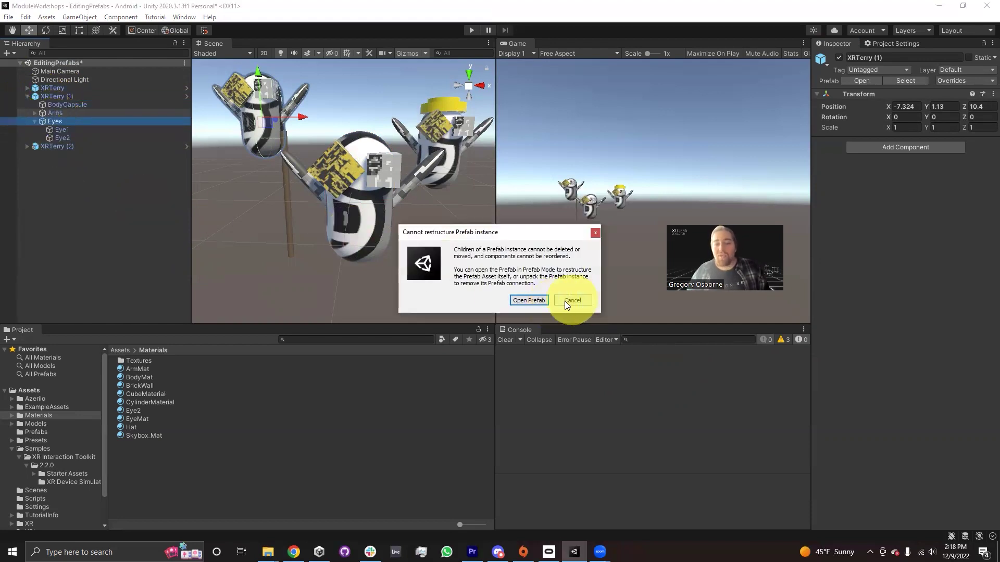
left_click(572, 300)
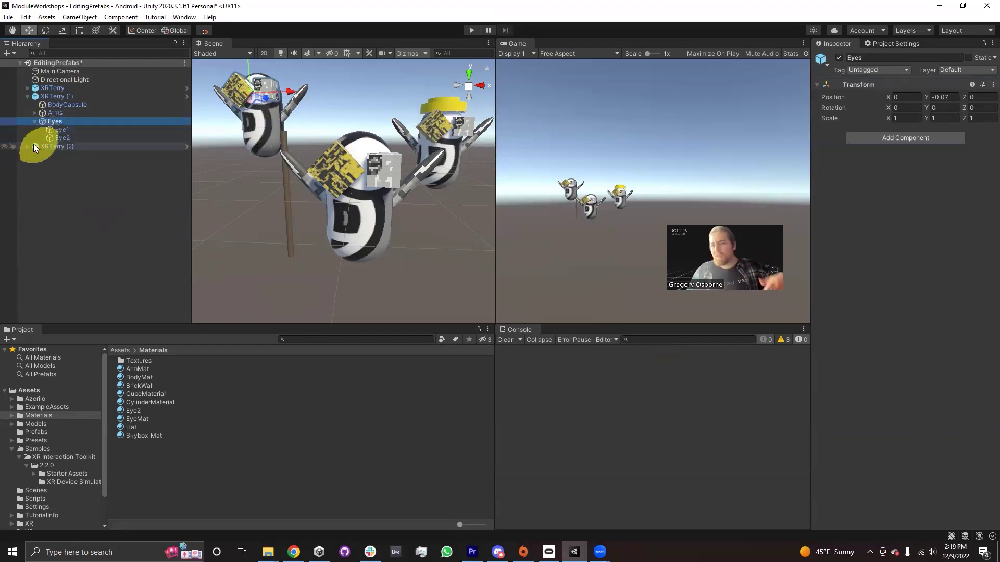
right_click(46, 96)
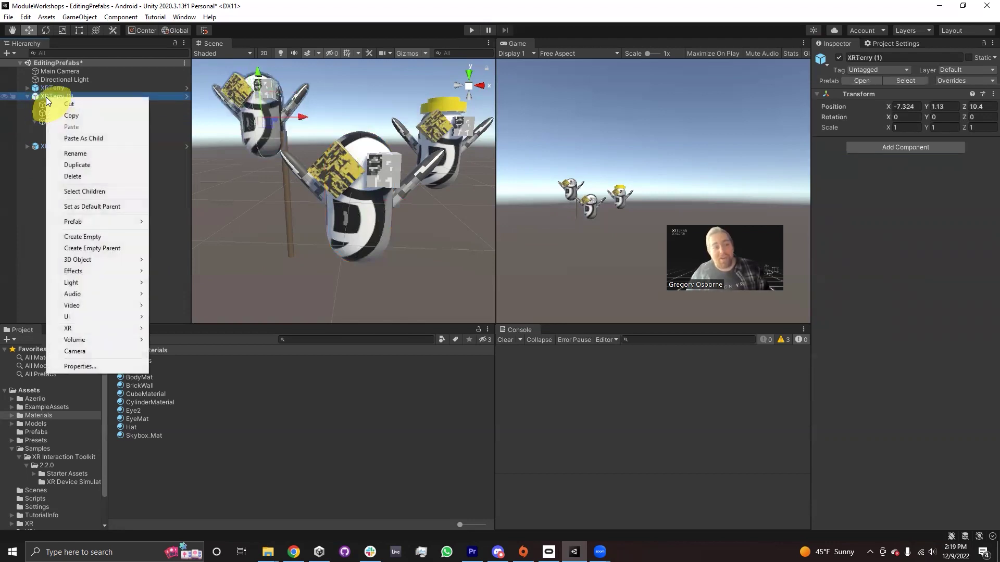
mouse_move(71, 222)
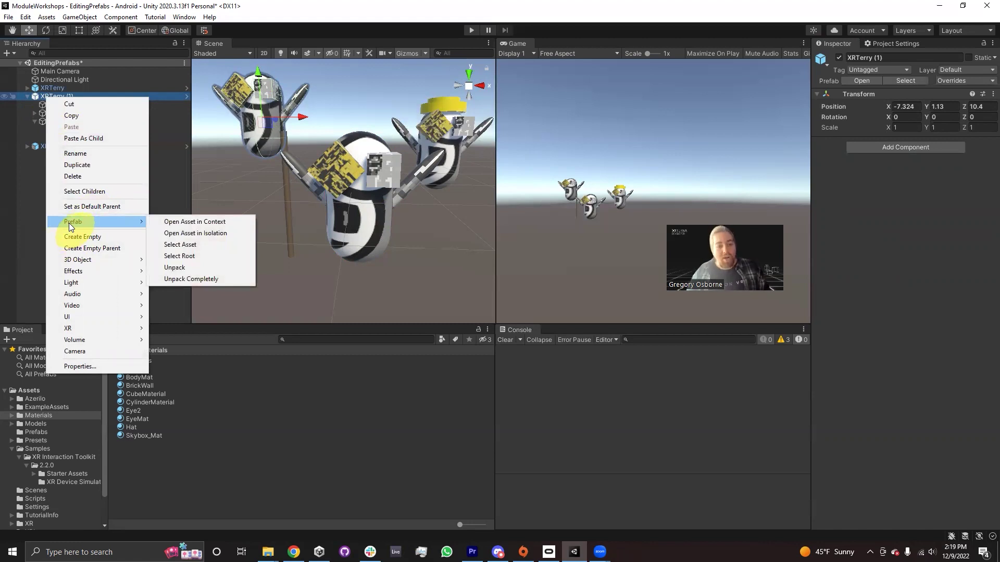
left_click(174, 267)
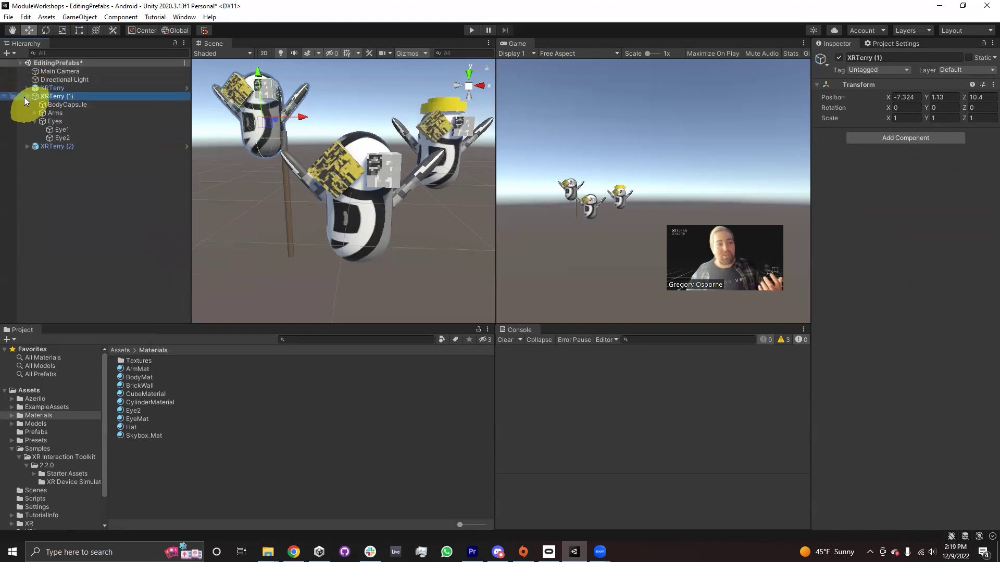
Undo the unpack, then nest XRTerry (1)'s Eyes group, with Eye1 and Eye2, under its BodyCapsule.
key("ctrl+z")
left_click(51, 97)
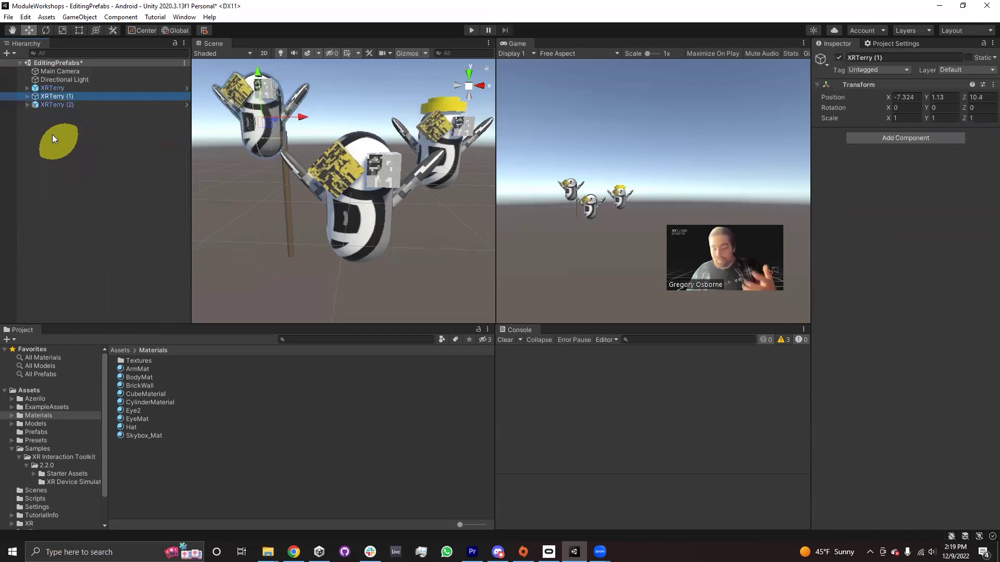
left_click(27, 96)
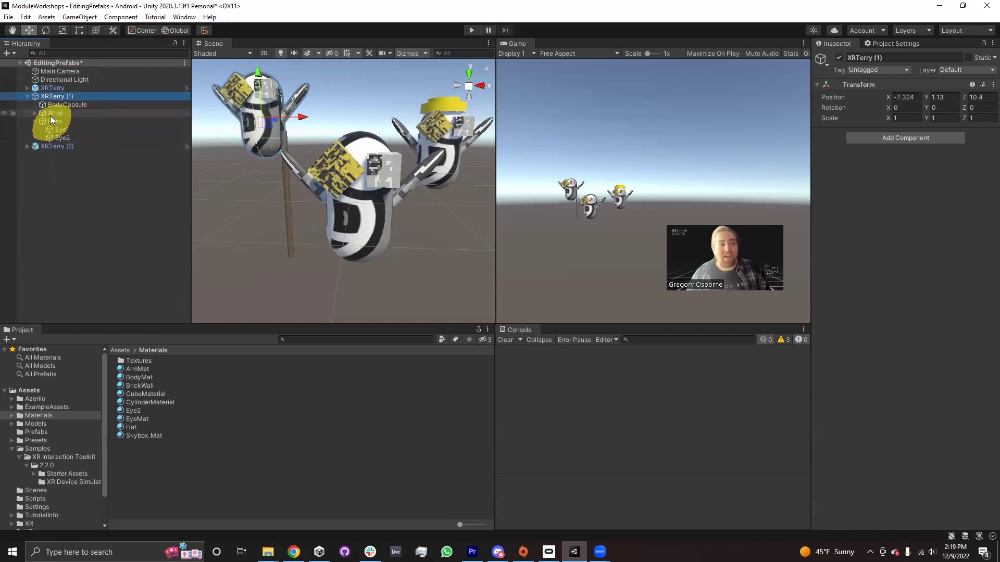
left_click_drag(52, 122, 55, 104)
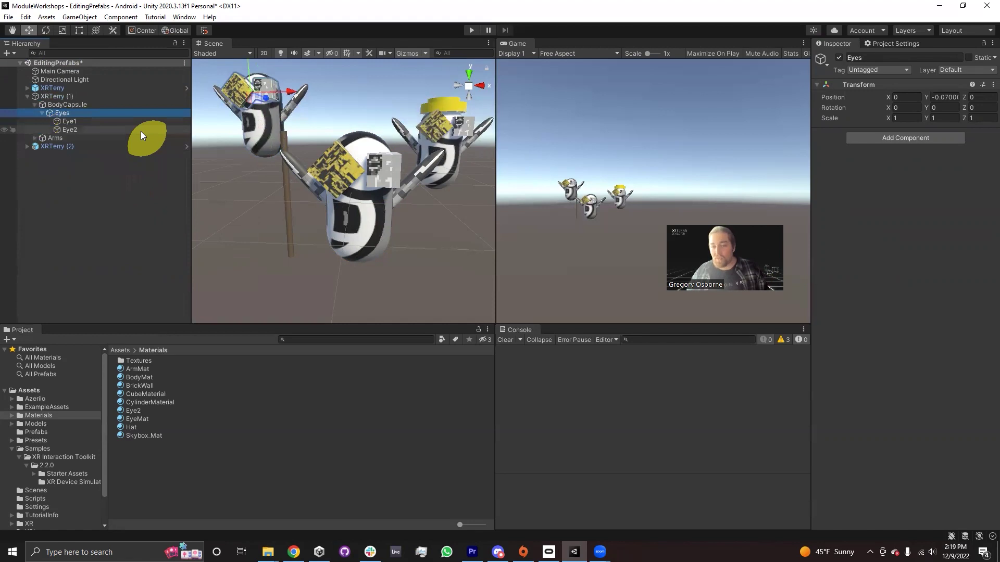
left_click(53, 98)
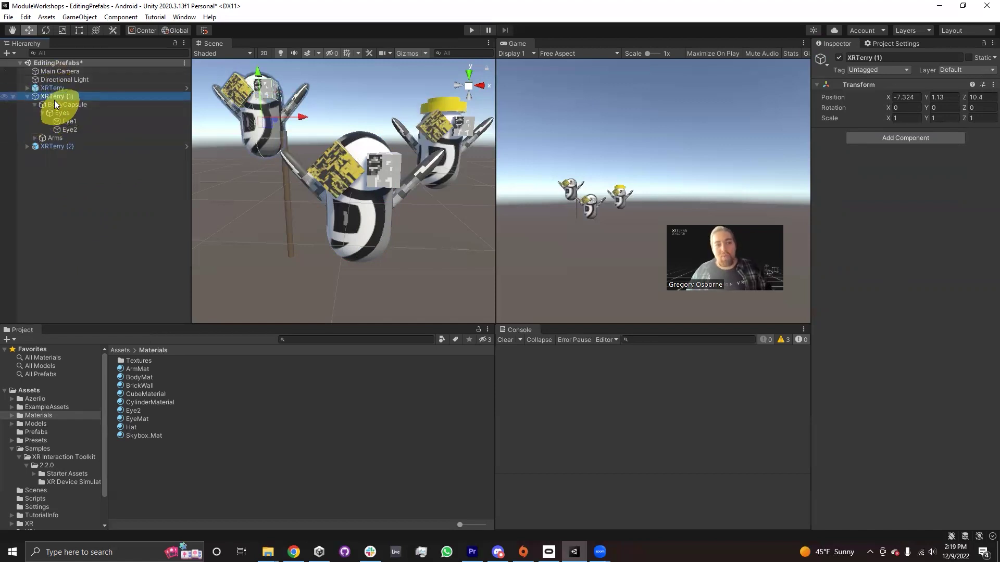
right_click(48, 87)
mouse_move(102, 210)
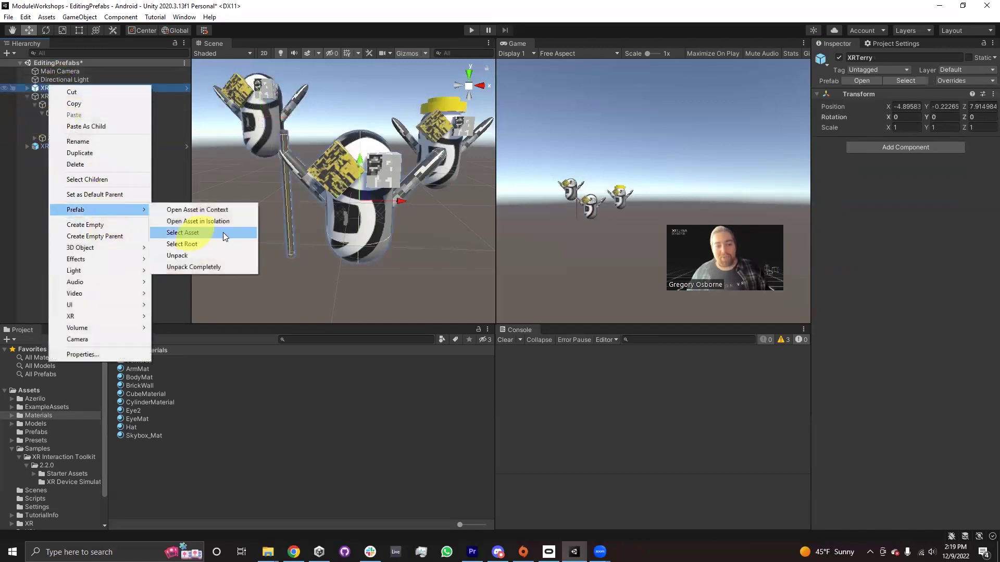
Create a new empty GameObject named XrterryHolder.
left_click(23, 192)
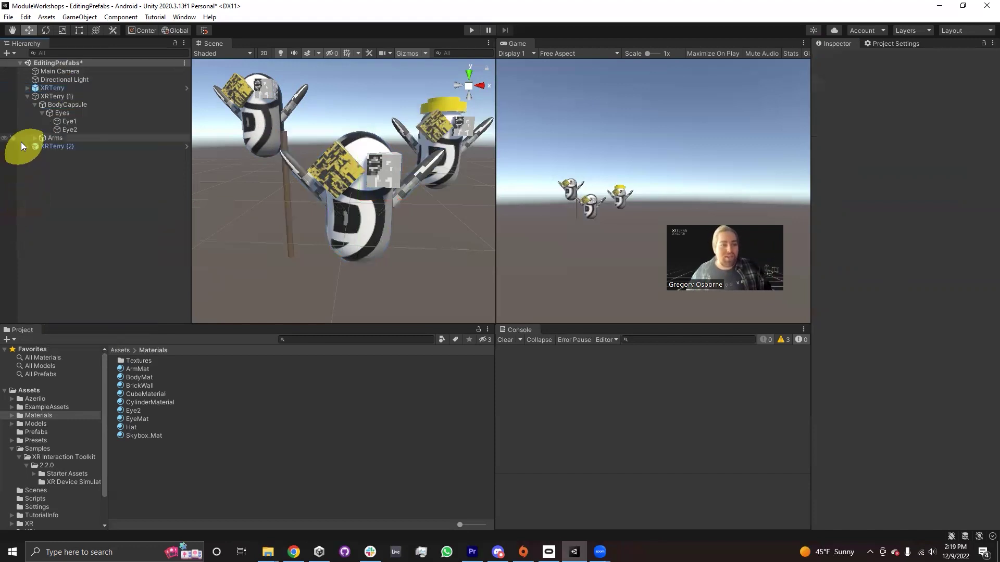
left_click(27, 96)
left_click(7, 53)
left_click(24, 63)
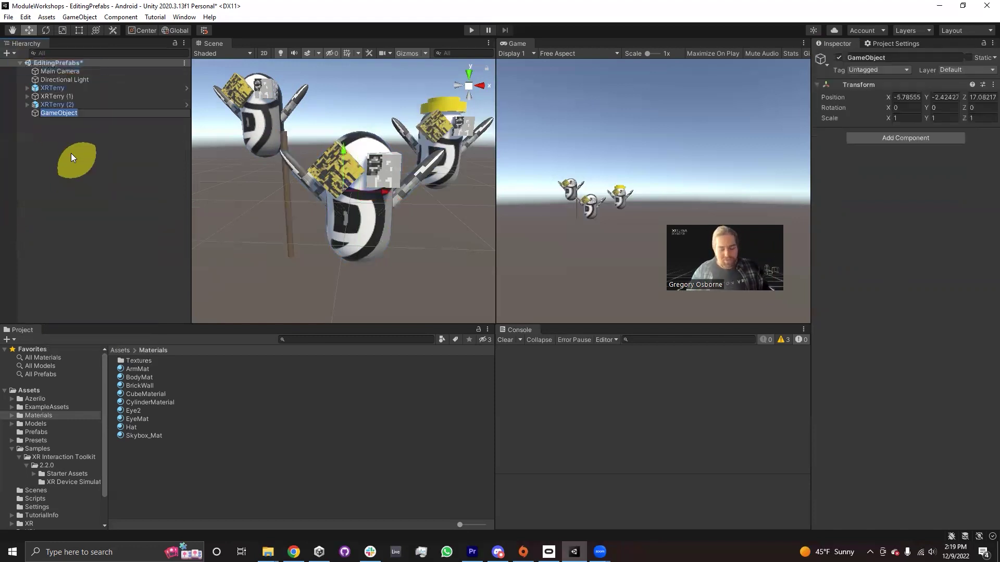
type("XrterryHo")
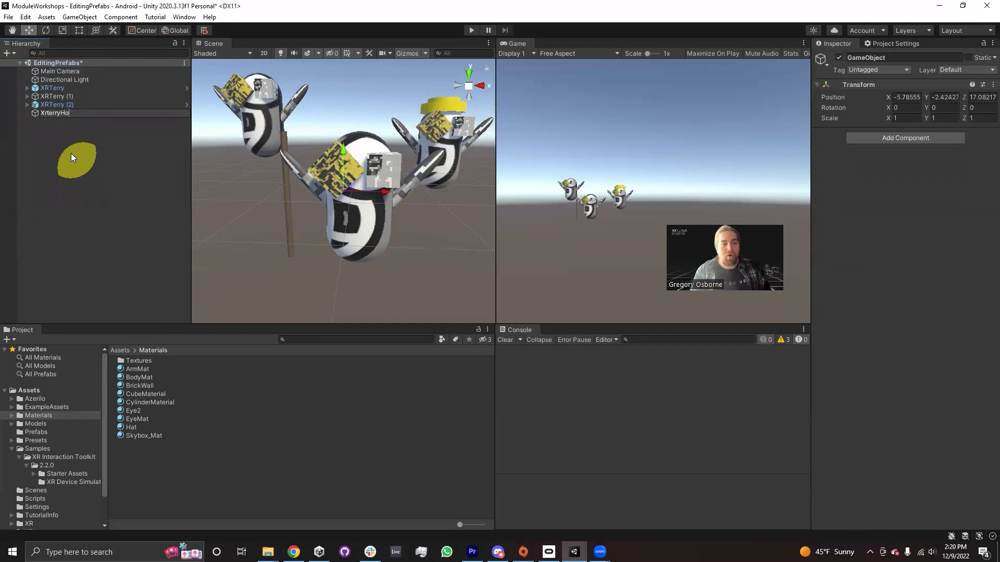
type("lder")
key("Return")
left_click(58, 104)
Parent the three XRTerry robots under XrterryHolder and save it as a prefab in Prefabs.
left_click(48, 89, "shift")
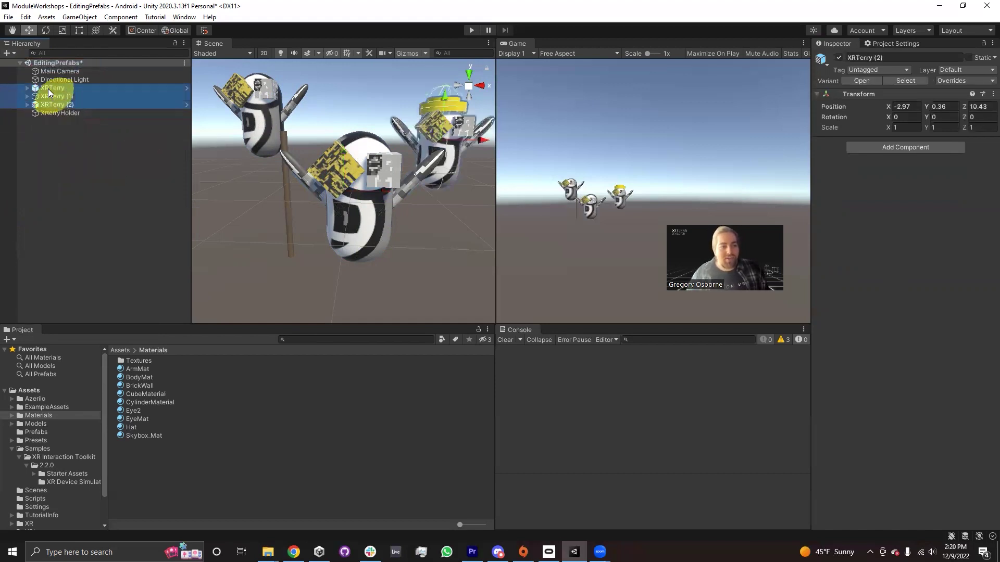
left_click_drag(48, 88, 128, 388)
left_click(36, 432)
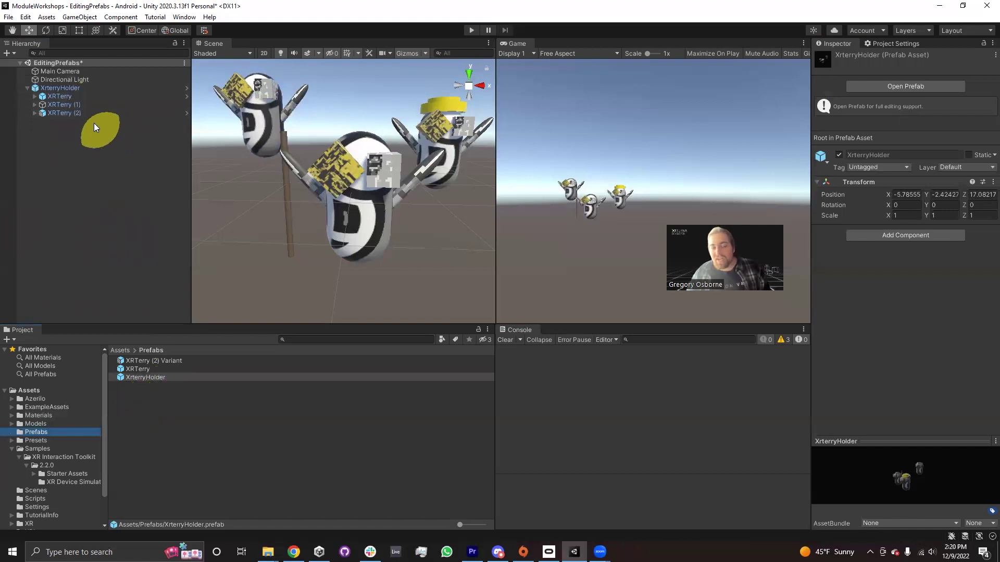
left_click(52, 89)
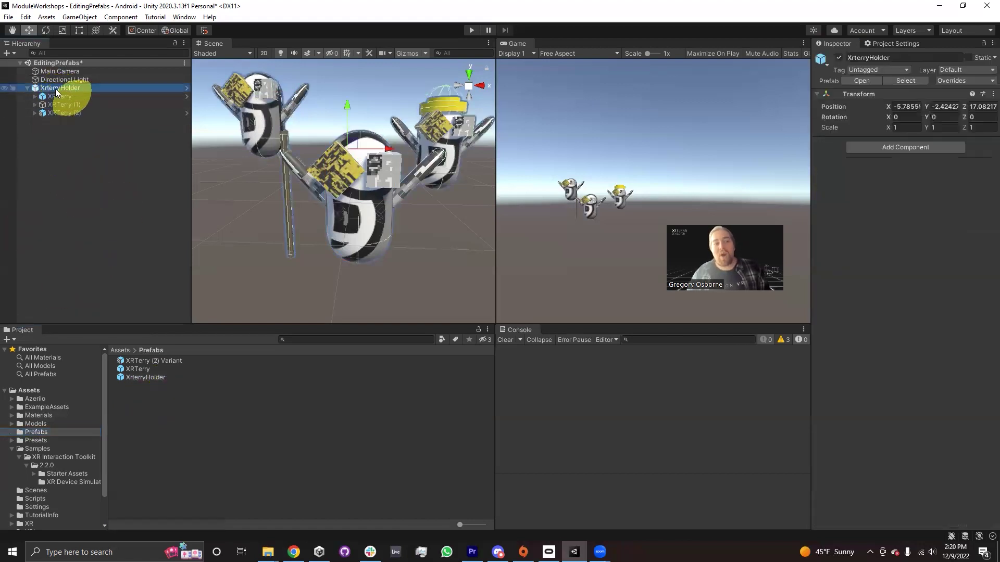
Unpack the XrterryHolder prefab and check the first XRTerry's prefab link.
right_click(54, 87)
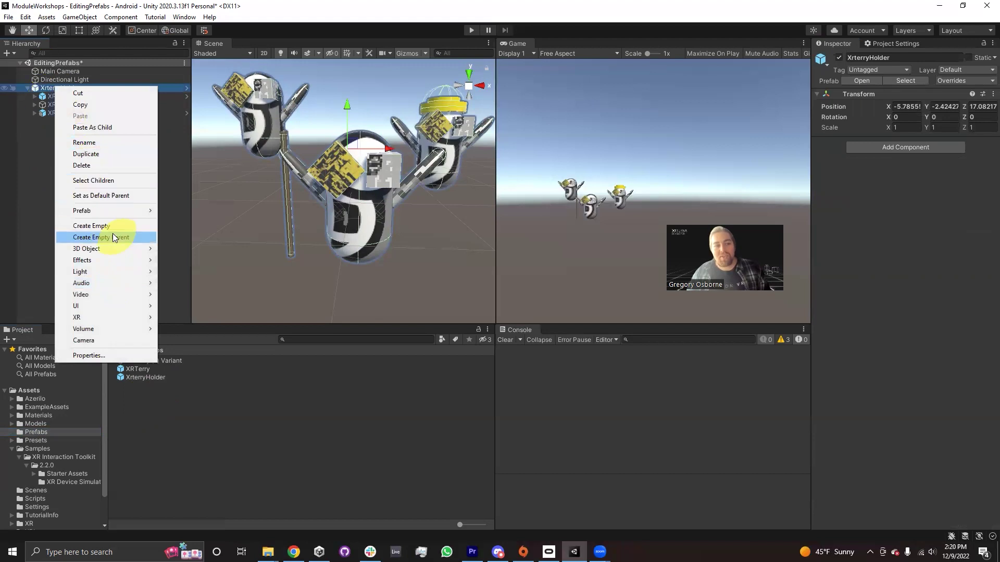
left_click(185, 257)
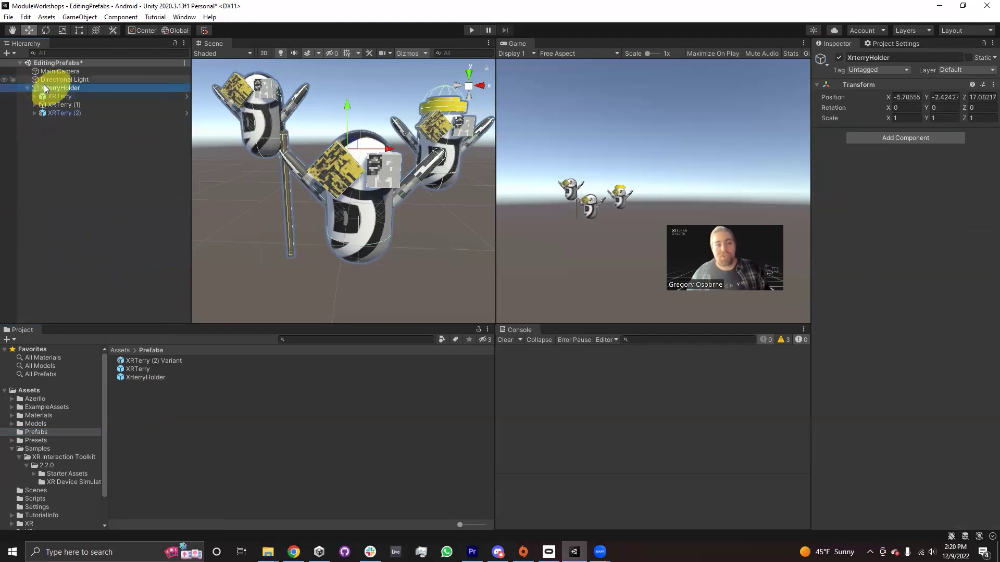
left_click(85, 176)
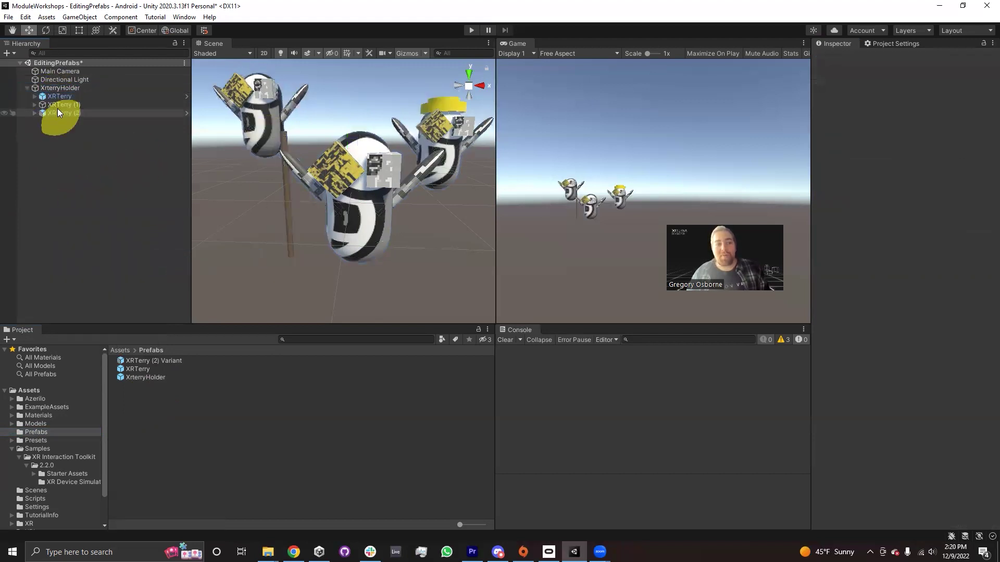
left_click(53, 96)
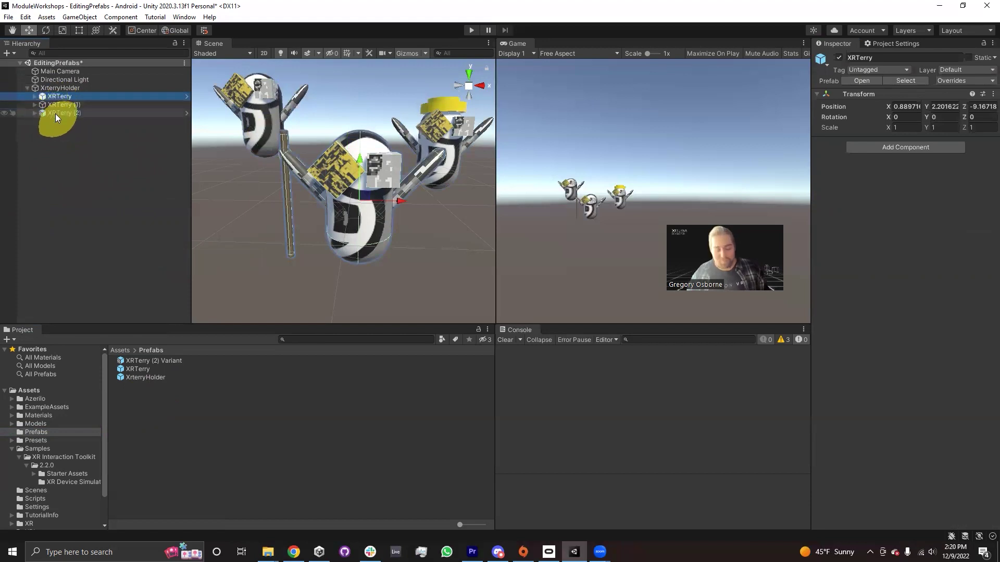
left_click(156, 143)
left_click(60, 88)
left_click(45, 88, "ctrl")
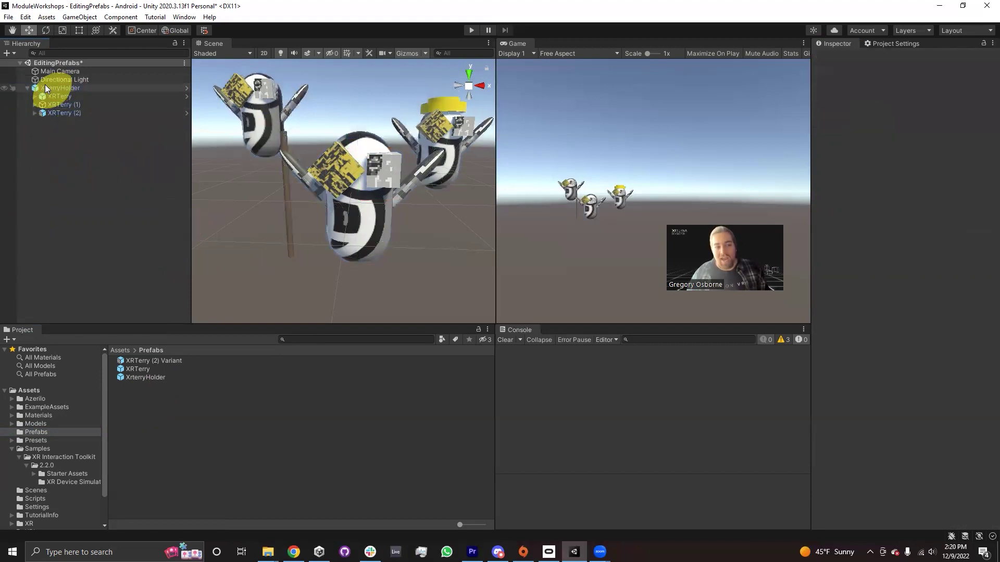
Apply Prefab > Unpack Completely to XrterryHolder and its robots.
right_click(50, 88)
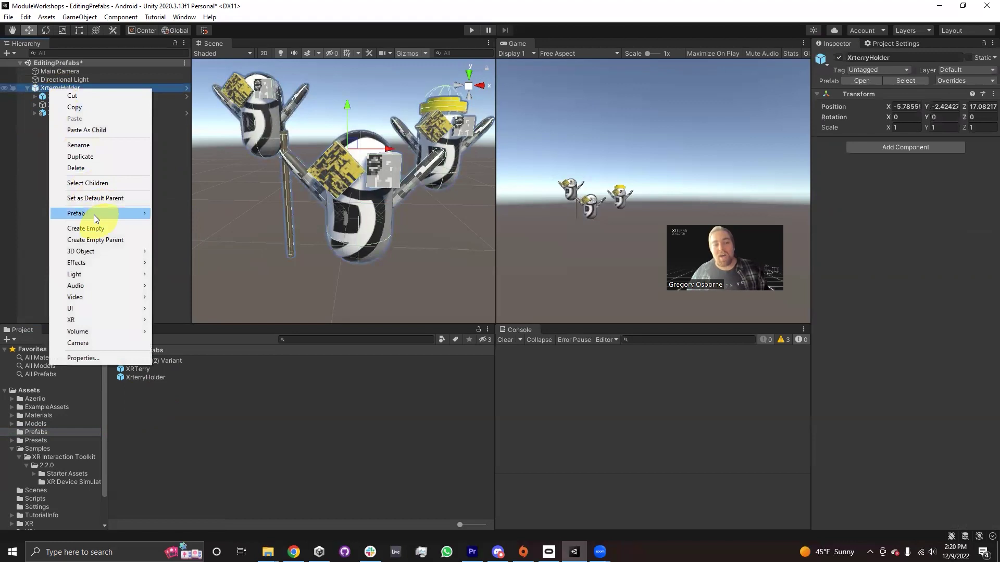
mouse_move(94, 214)
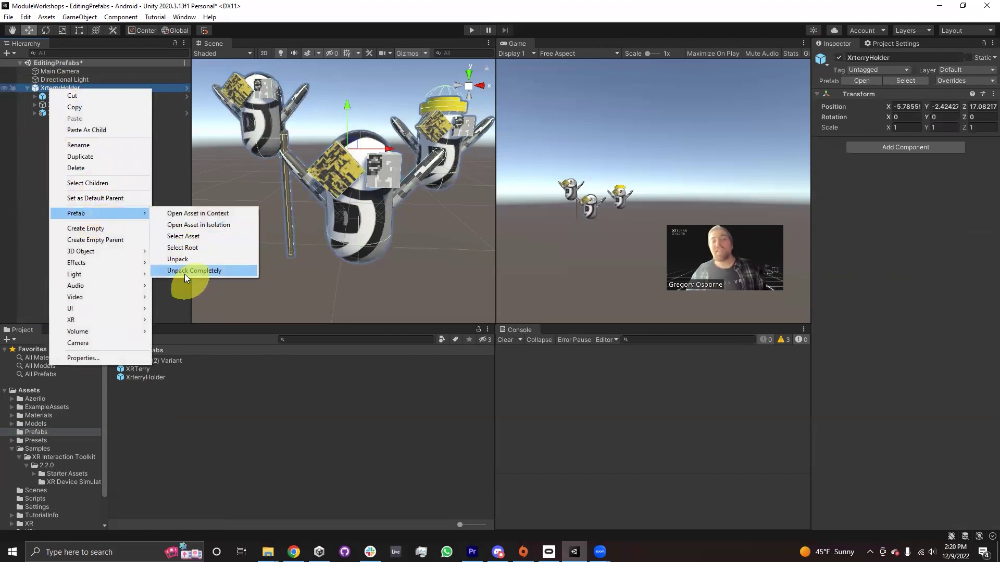
left_click(185, 273)
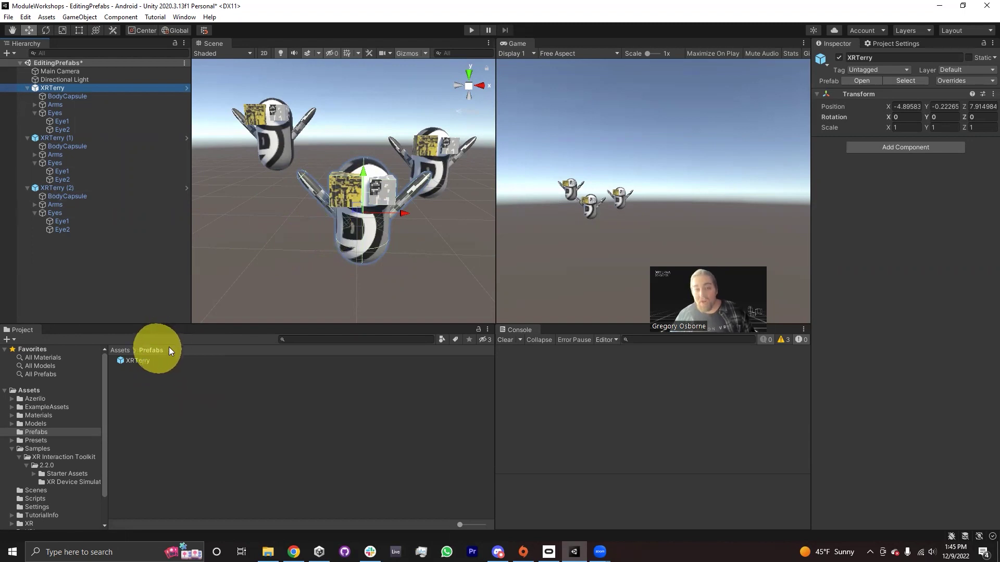
Collapse XRTerry and XRTerry (1), then frame XRTerry (2) and orbit the Scene view around it.
left_click(27, 88)
left_click(26, 96)
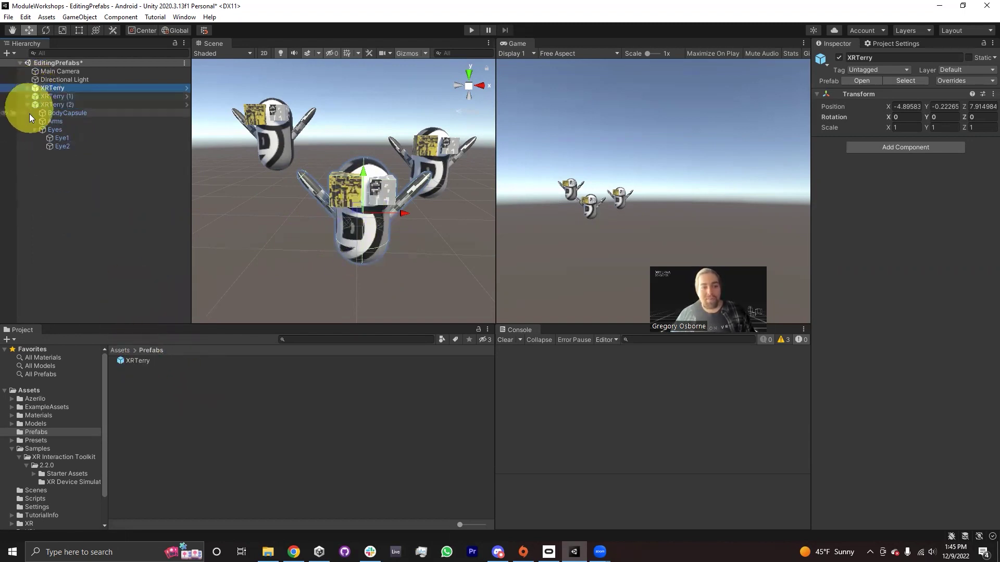
left_click(41, 103)
key("f")
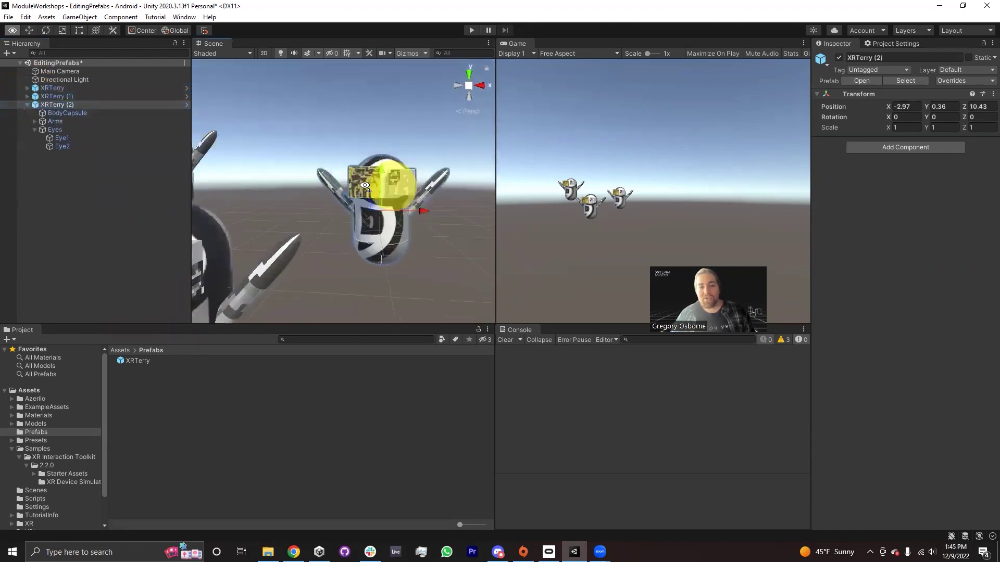
left_click_drag(365, 185, 383, 212, "alt")
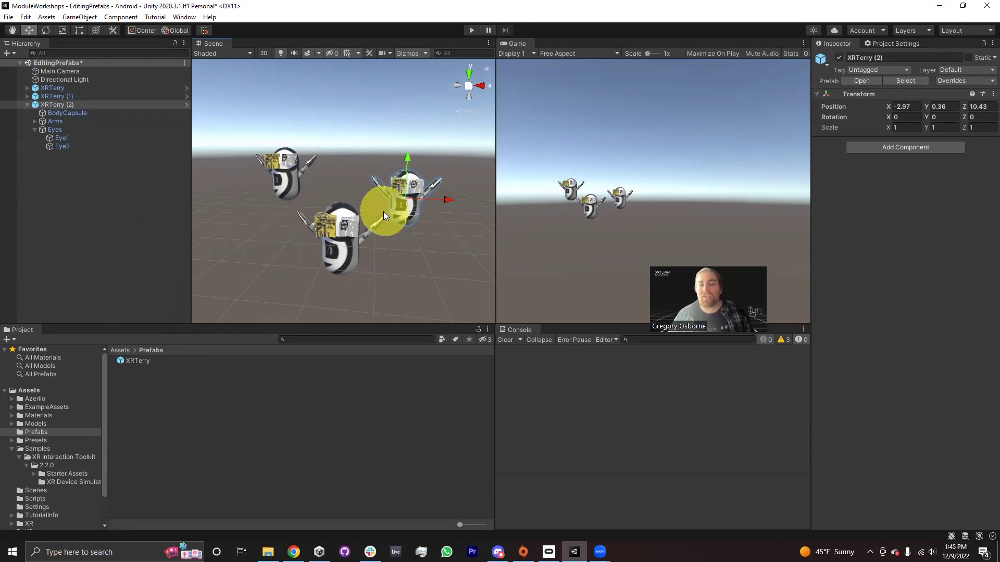
left_click_drag(385, 170, 422, 169, "alt")
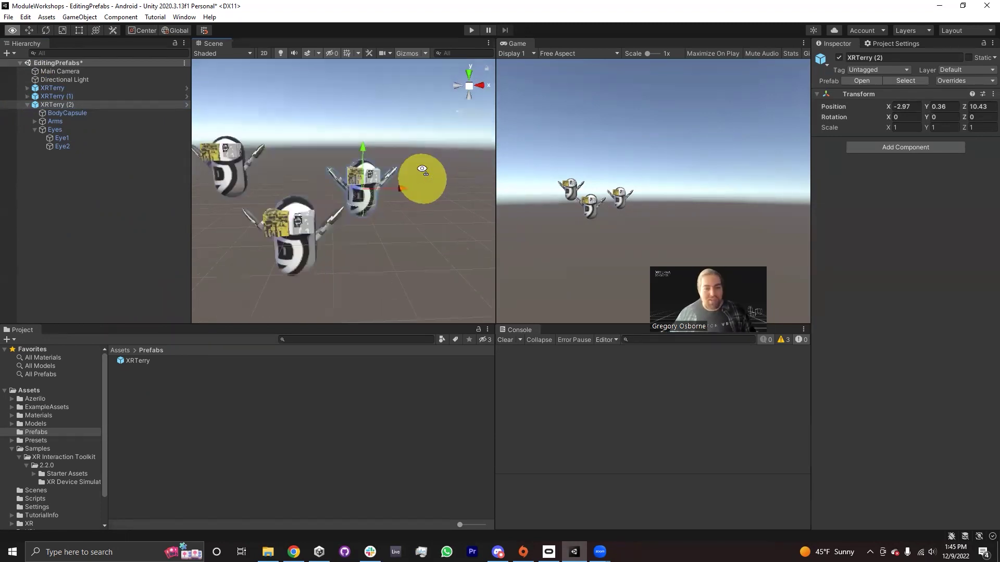
key("f")
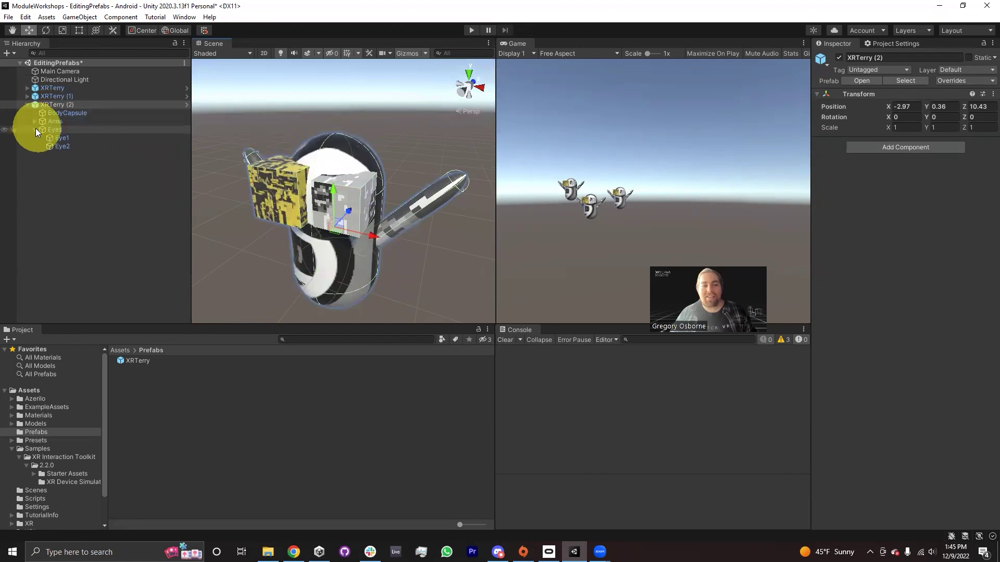
Add a Cylinder under XRTerry (2), flatten it to Y scale 0.1 and raise it onto the head.
right_click(45, 105)
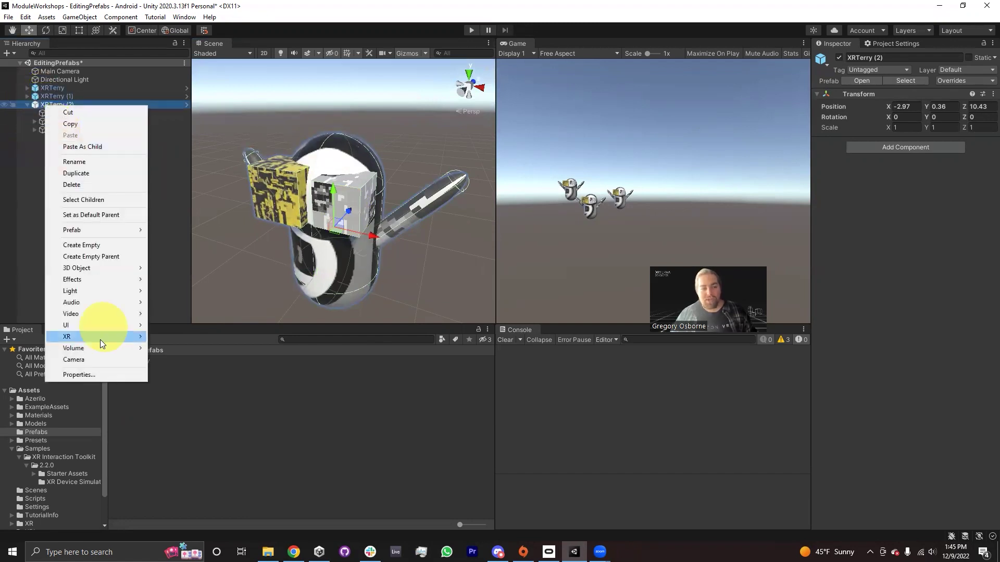
mouse_move(87, 269)
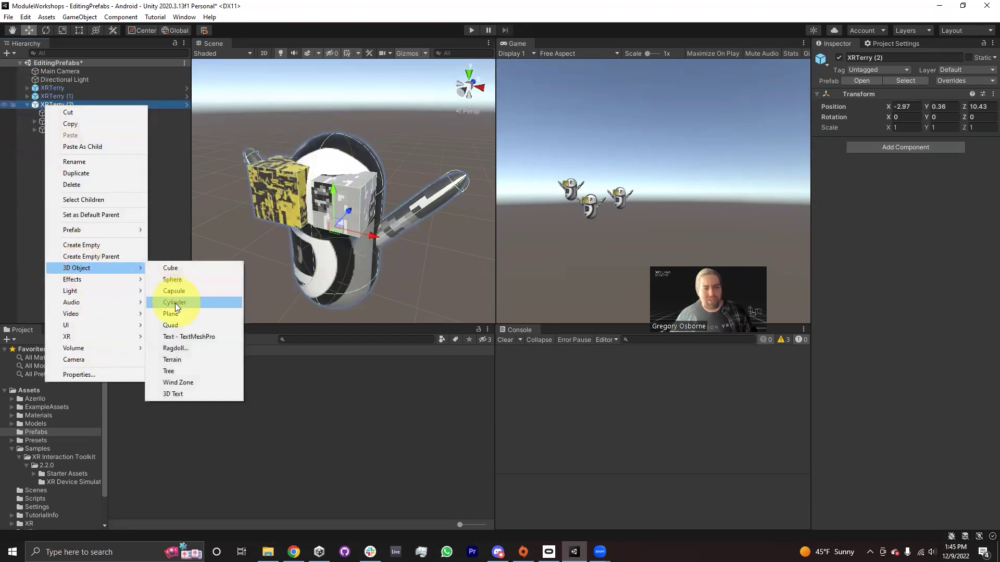
left_click(175, 303)
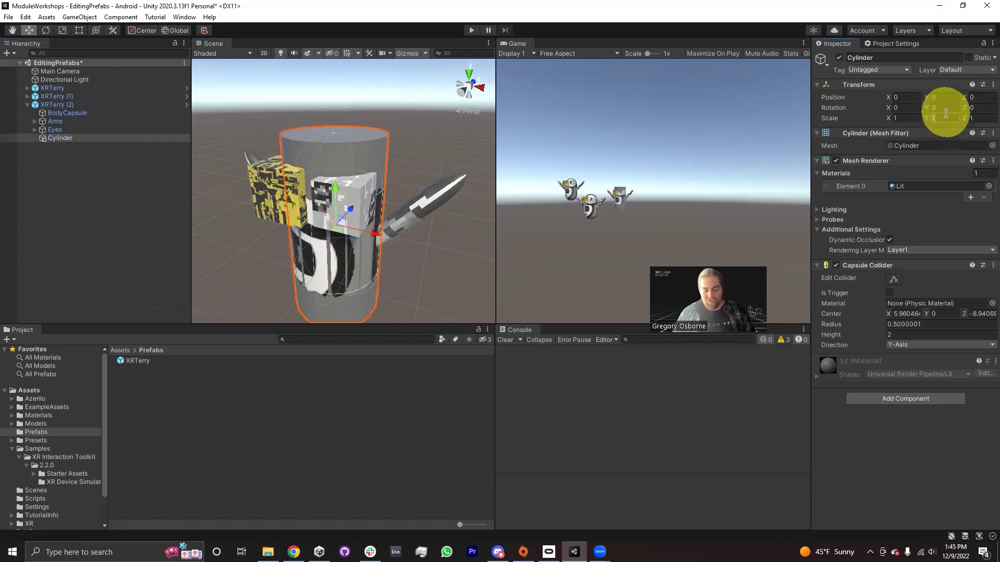
type(".1")
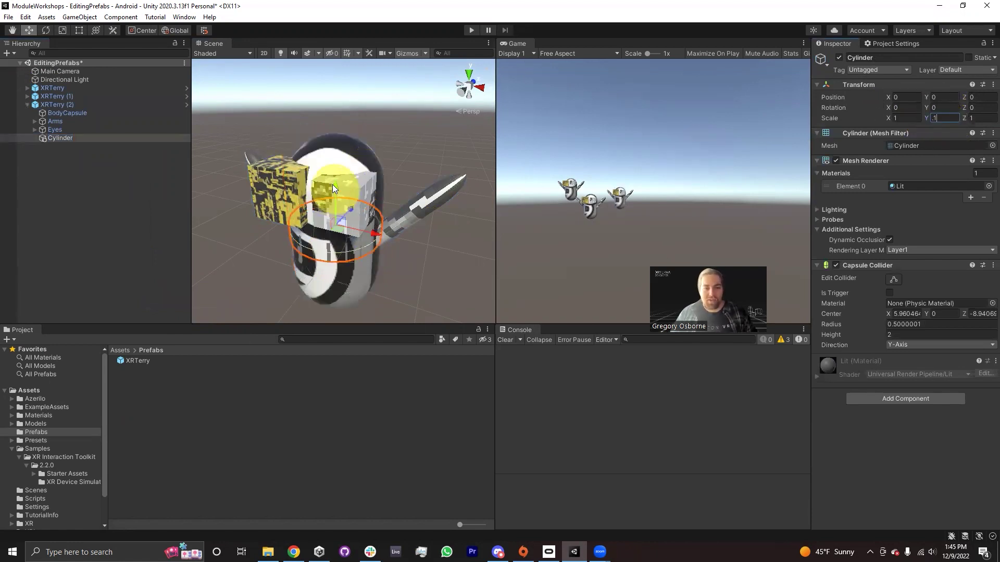
left_click_drag(332, 184, 331, 123)
left_click_drag(408, 230, 404, 217, "alt")
Duplicate the brim as Cylinder (1), nest it under Cylinder, scale it 0.7 and raise it.
left_click(56, 142)
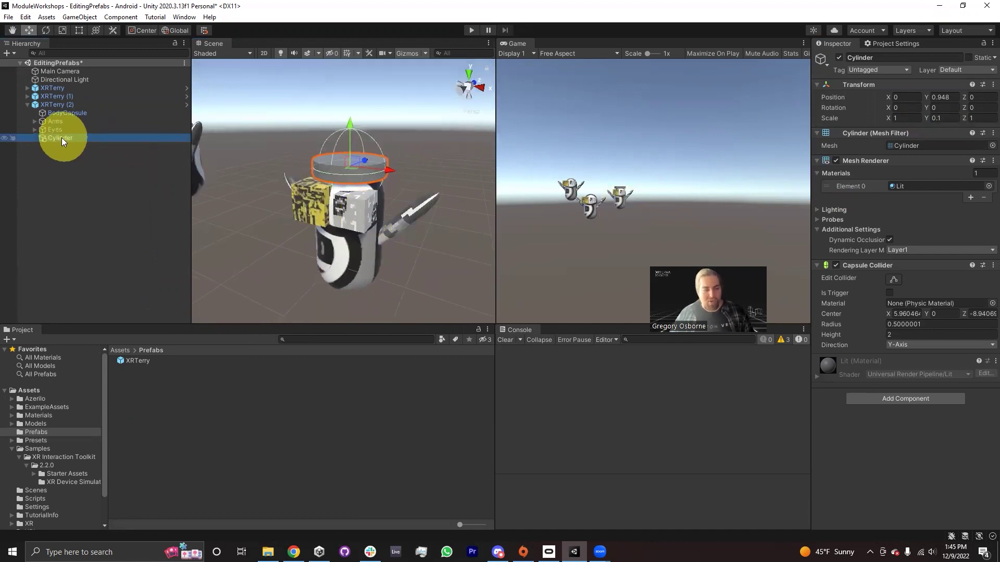
key("ctrl+d")
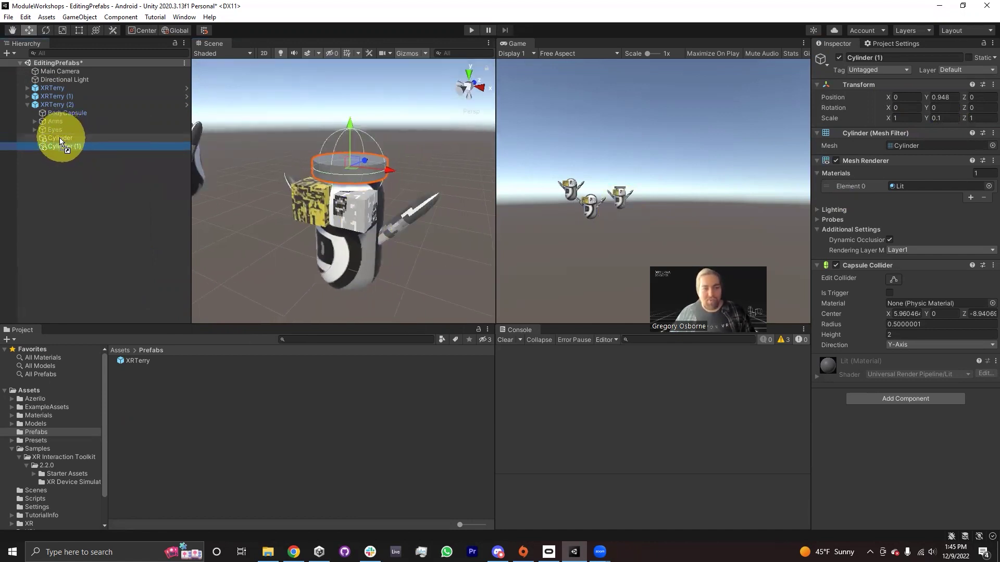
left_click_drag(59, 137, 63, 138)
left_click(916, 117)
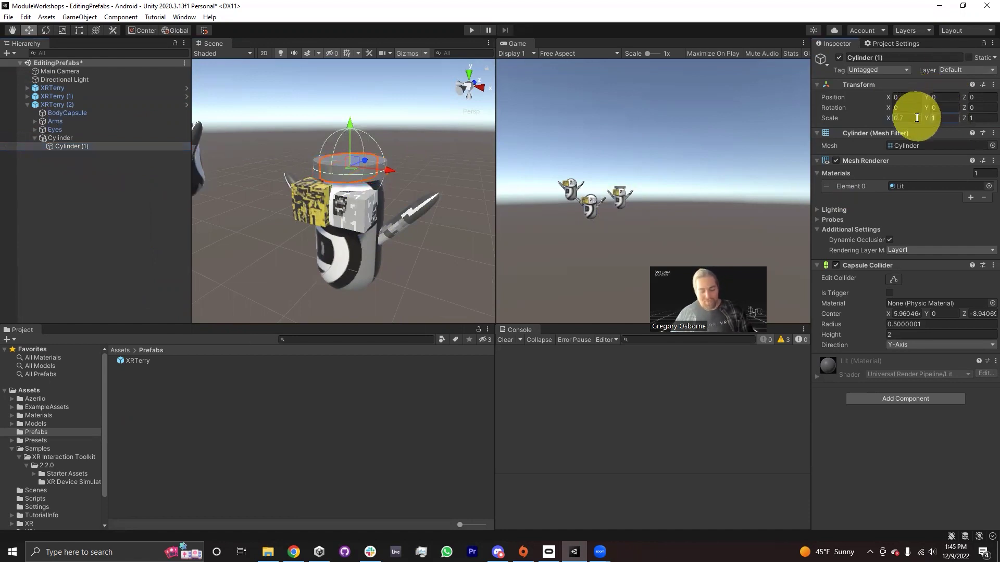
key("Tab")
type("0.7")
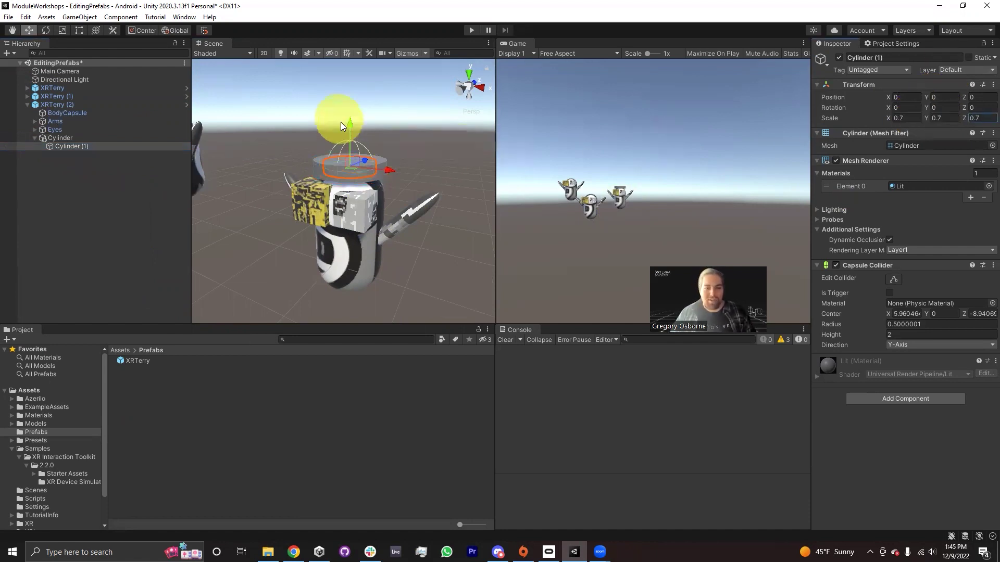
left_click_drag(352, 118, 352, 115)
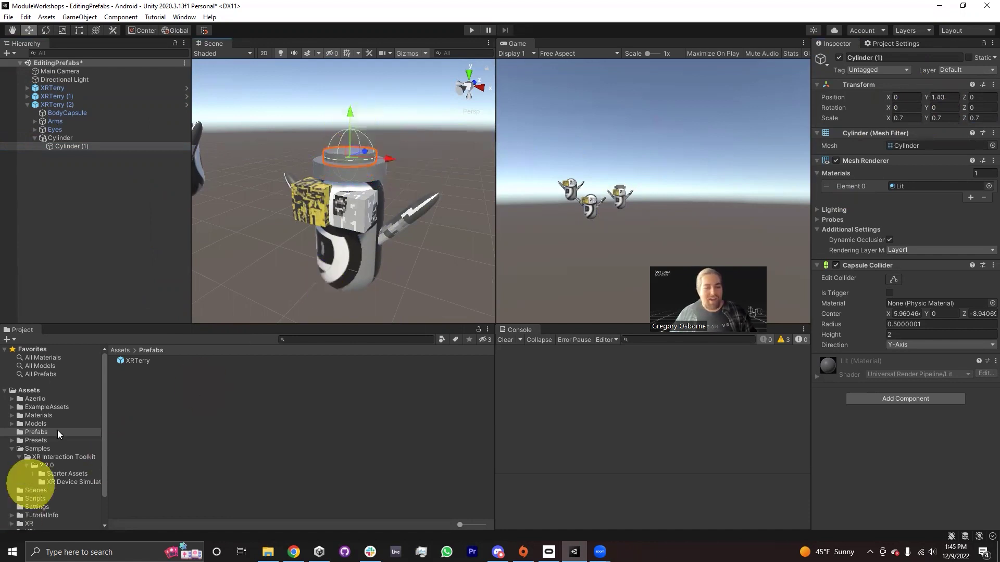
Create a Hat material in the Materials folder and apply it to the cylinder hat.
left_click(40, 416)
right_click(157, 453)
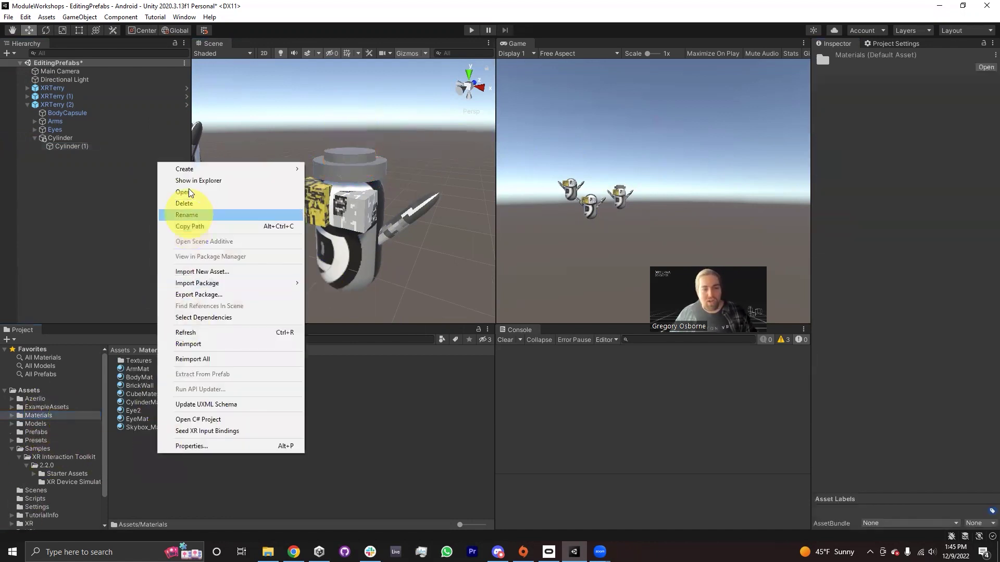
mouse_move(187, 172)
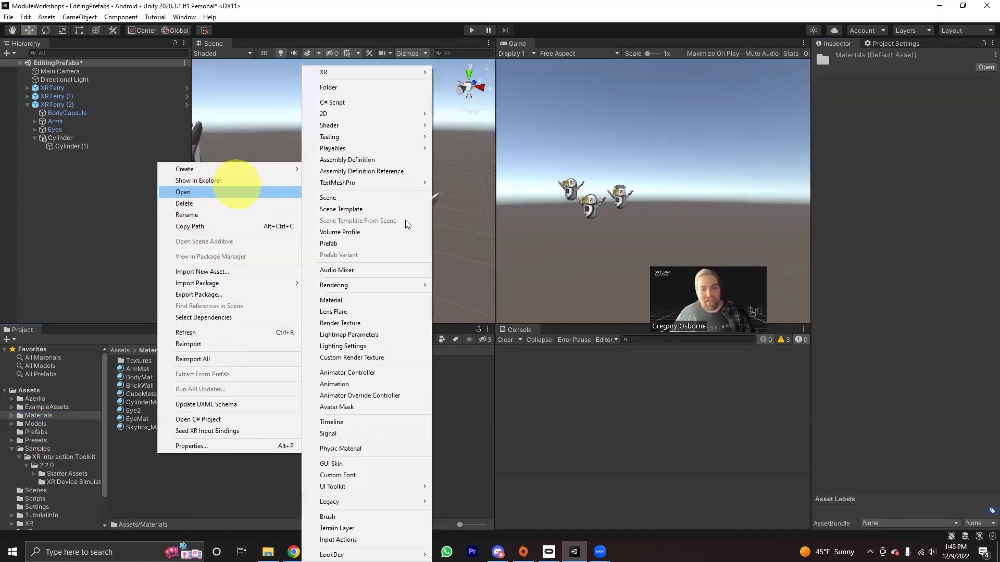
left_click(350, 307)
type("Hat")
left_click(334, 425)
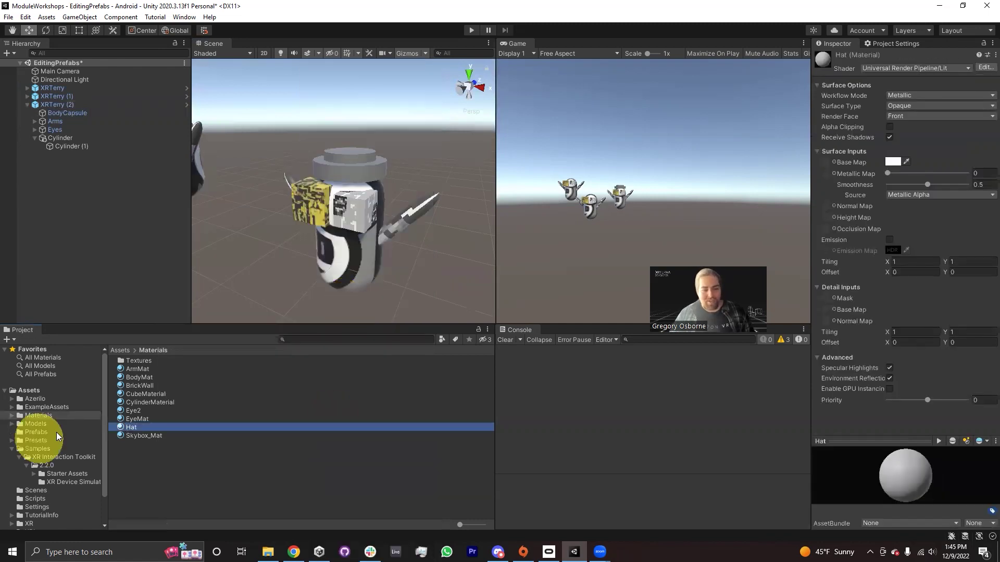
left_click_drag(131, 427, 348, 153)
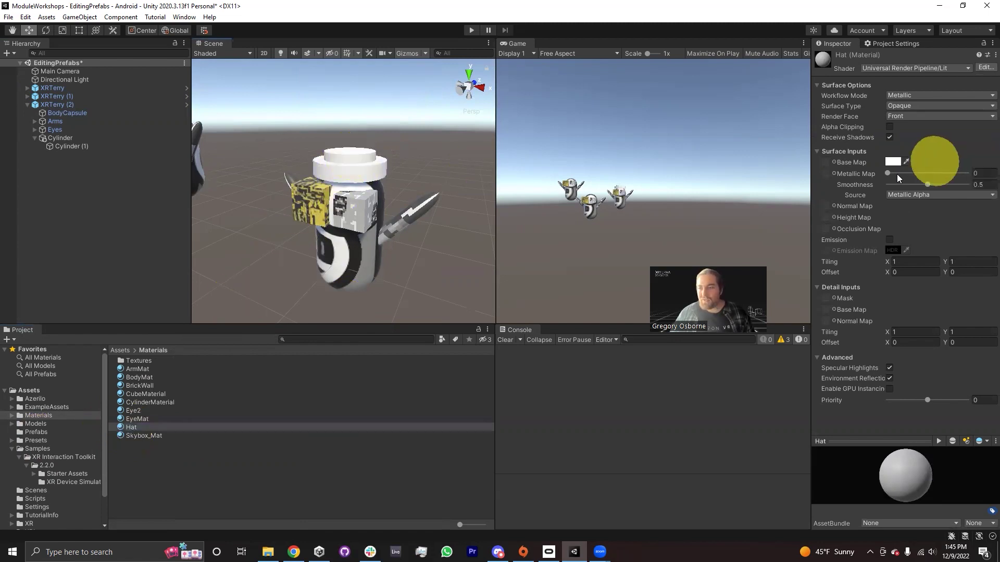
Set the Hat material's base colour to yellow FFEC00 and collapse XRTerry (2).
left_click(892, 161)
left_click(967, 206)
left_click(959, 214)
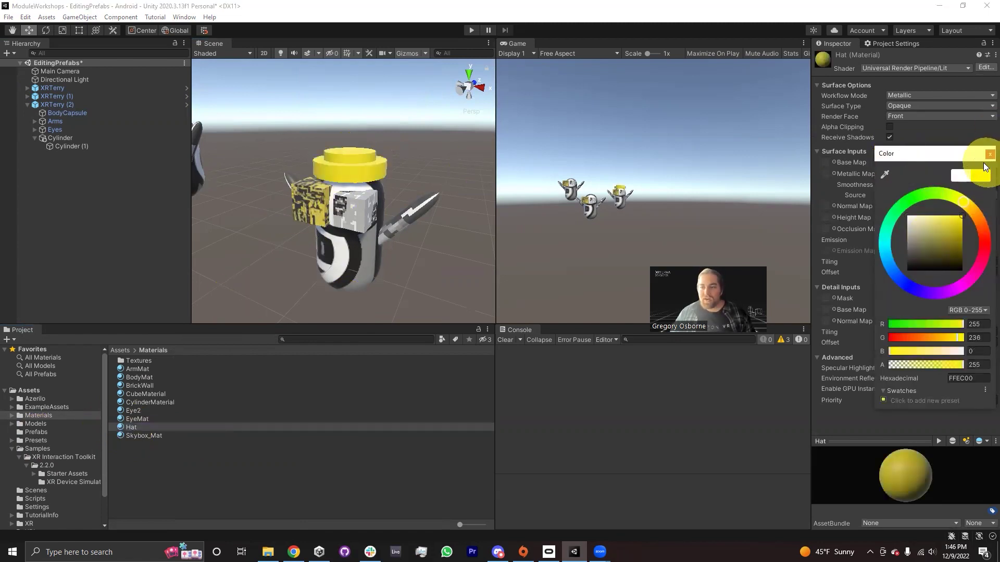
left_click(989, 154)
left_click_drag(407, 212, 52, 157, "alt")
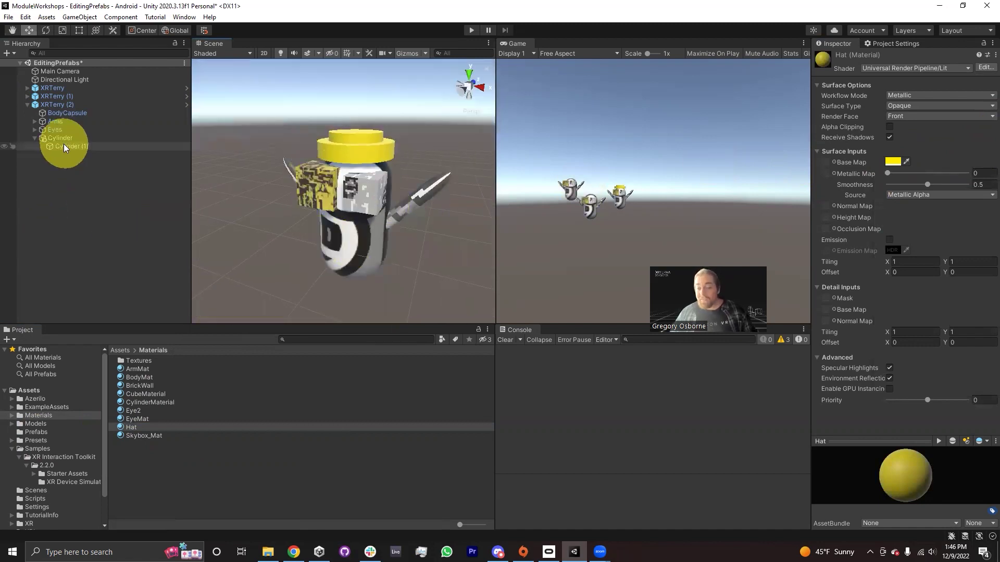
left_click(27, 104)
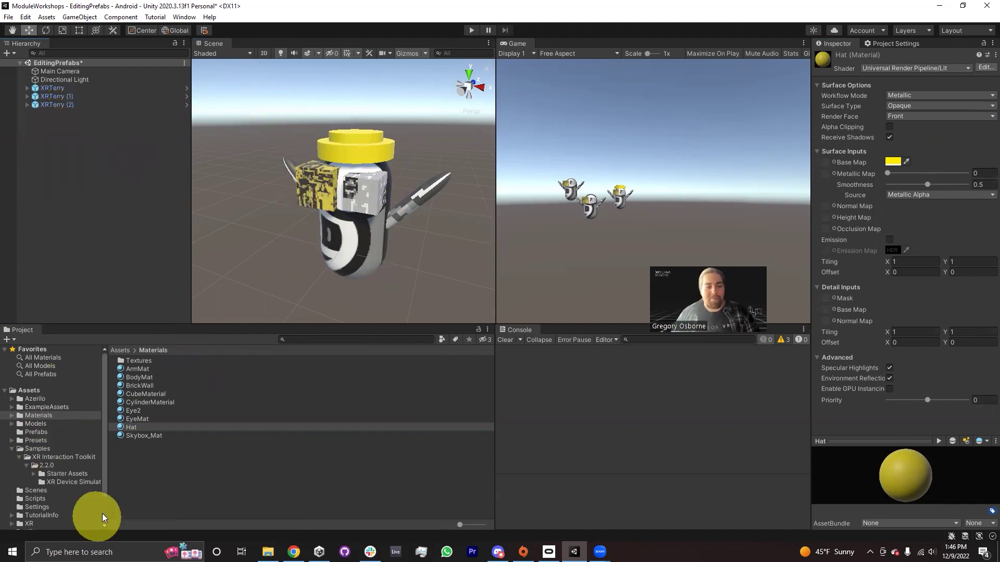
Drag XRTerry (2) into Prefabs and save it as a Prefab Variant of XRTerry.
left_click(40, 434)
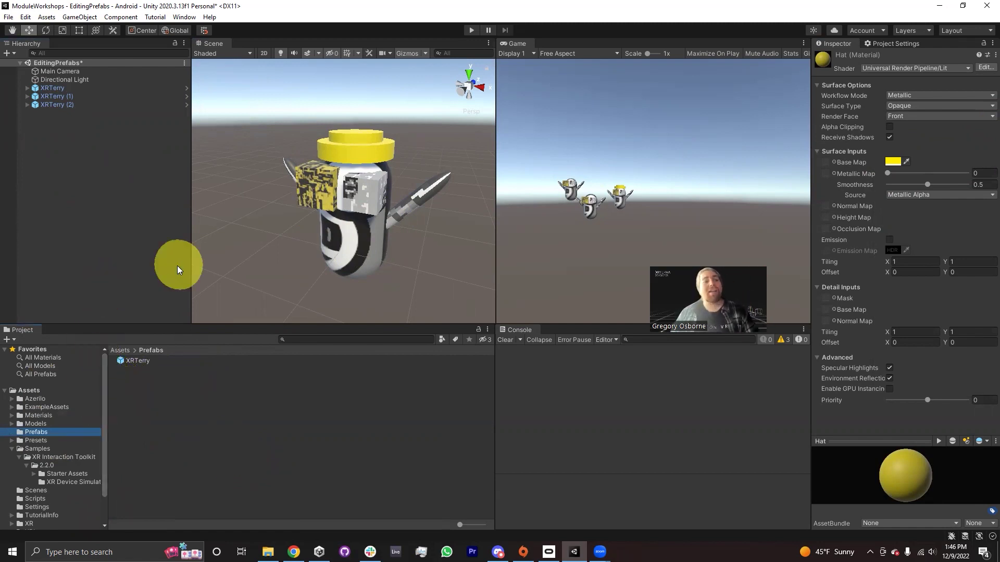
left_click(54, 106)
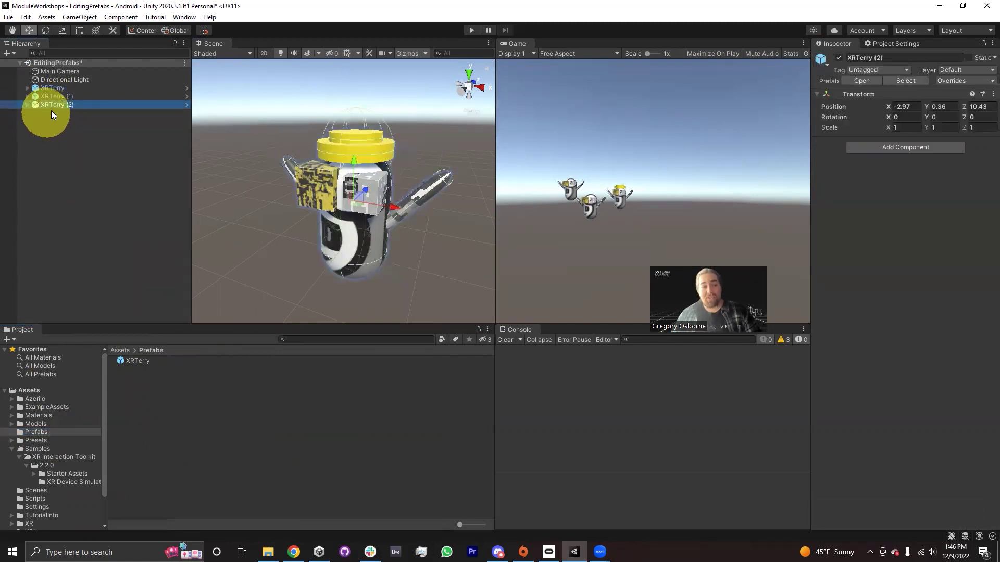
left_click_drag(48, 106, 149, 430)
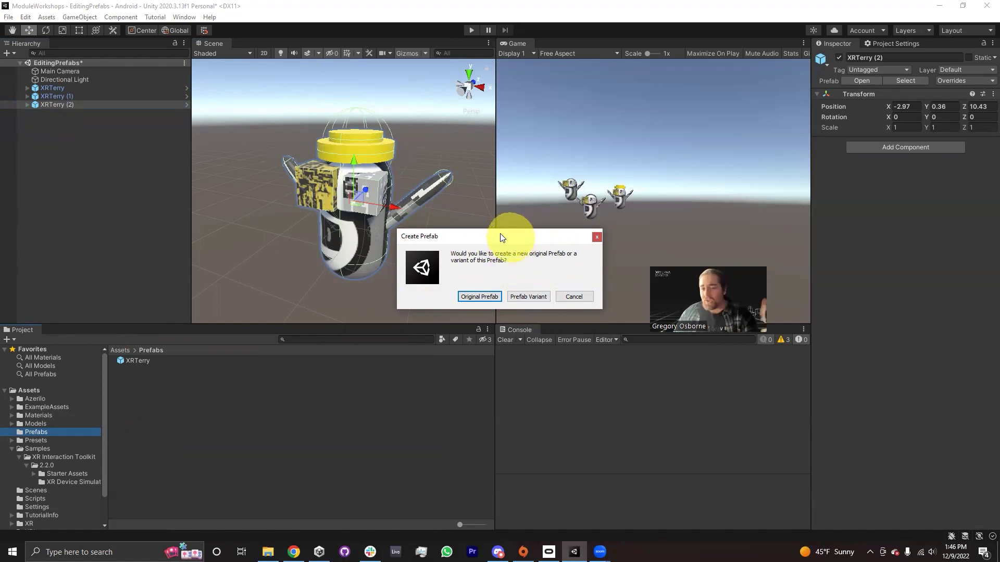
left_click(529, 298)
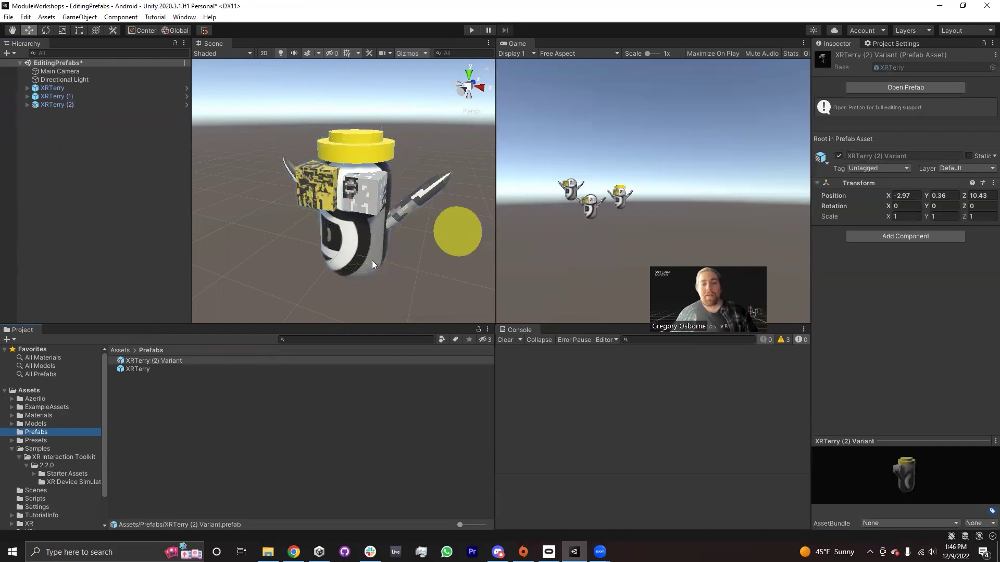
Move the scene camera in and focus the view on the yellow-hatted XRTerry (2).
mouse_move(338, 243)
right_mouse_down()
mouse_move(330, 257)
mouse_move(370, 268)
mouse_move(384, 256)
mouse_move(277, 257)
mouse_move(325, 197)
mouse_move(343, 225)
mouse_move(296, 194)
mouse_move(366, 238)
mouse_move(338, 238)
right_mouse_up()
key("w")
left_click(315, 237)
right_click_drag(402, 241, 307, 180)
right_click_drag(446, 228, 443, 237)
left_click(441, 240)
key("f")
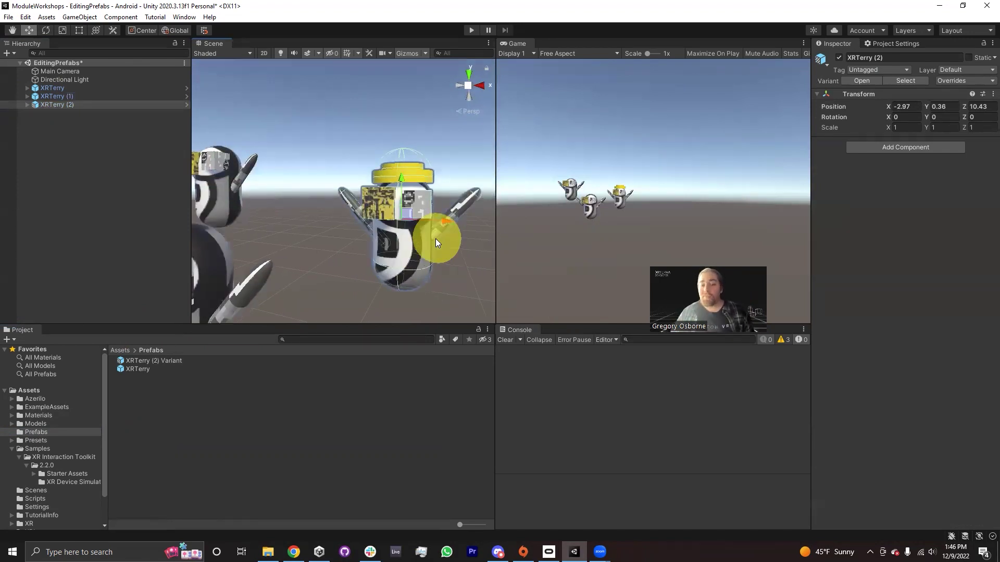
Open the base XRTerry prefab in Prefab Mode from the Inspector.
left_click(307, 217)
right_click_drag(330, 232, 219, 185)
left_click(64, 89)
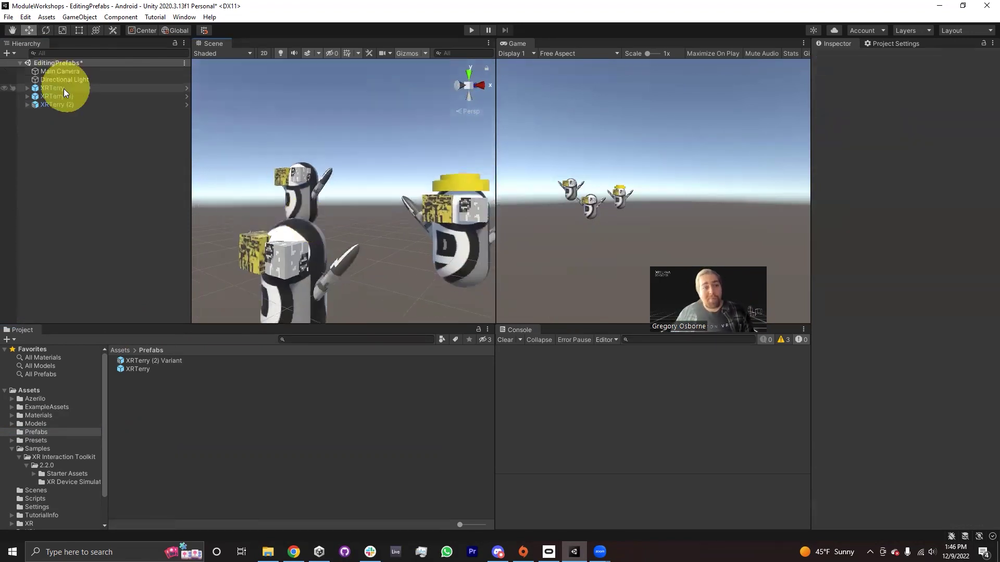
left_click(861, 81)
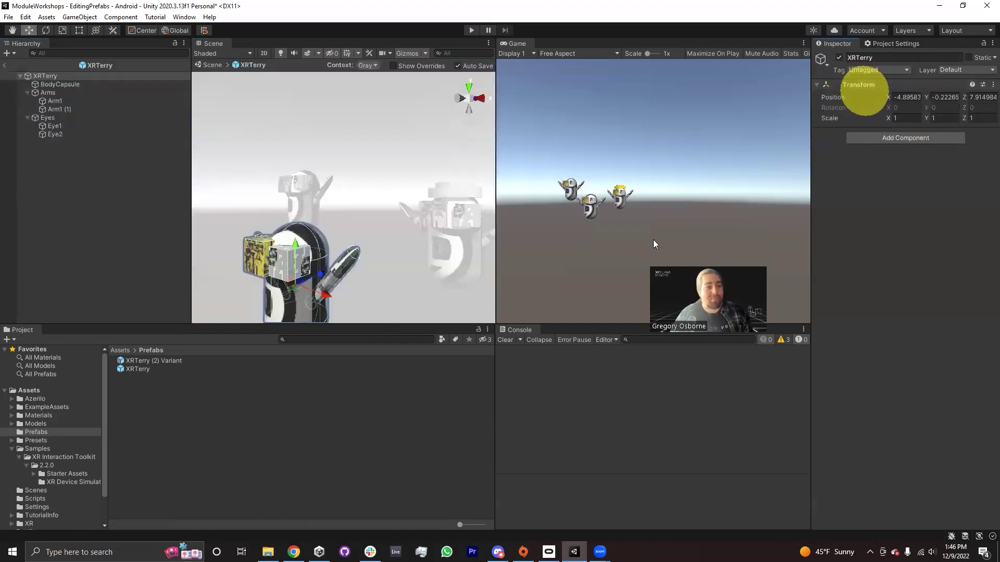
left_click(30, 119)
left_click(27, 118)
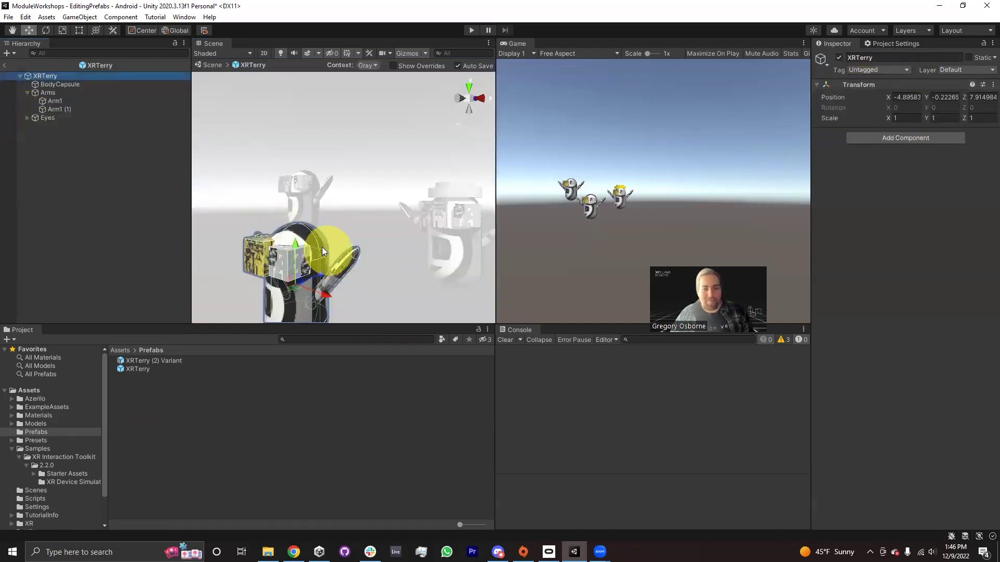
Rotate Eye1 to -53.79 on Z, then return to the EditingPrefabs scene.
left_click_drag(321, 247, 351, 240, "alt")
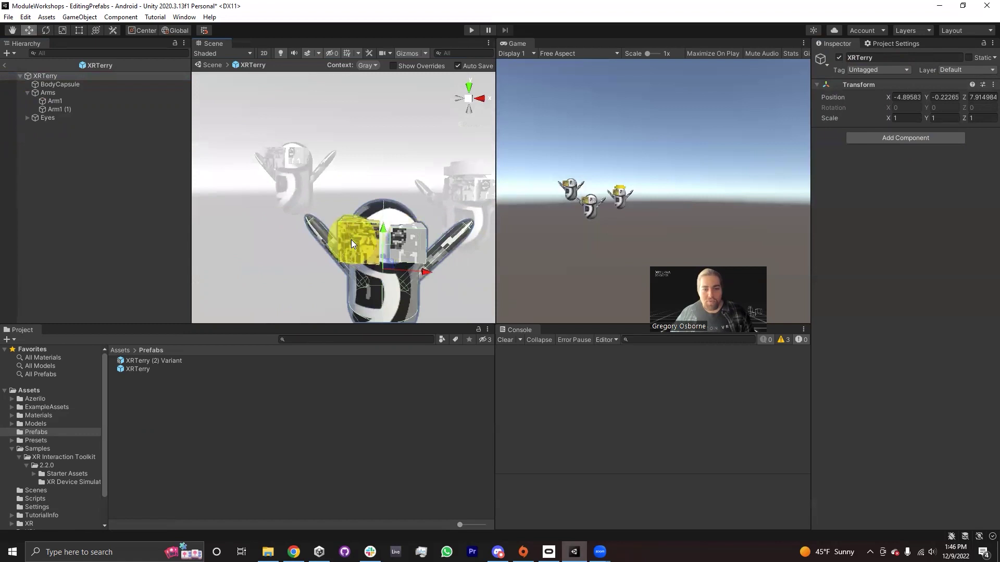
left_click(351, 239)
left_click_drag(927, 105, 283, 119)
key("ctrl+z")
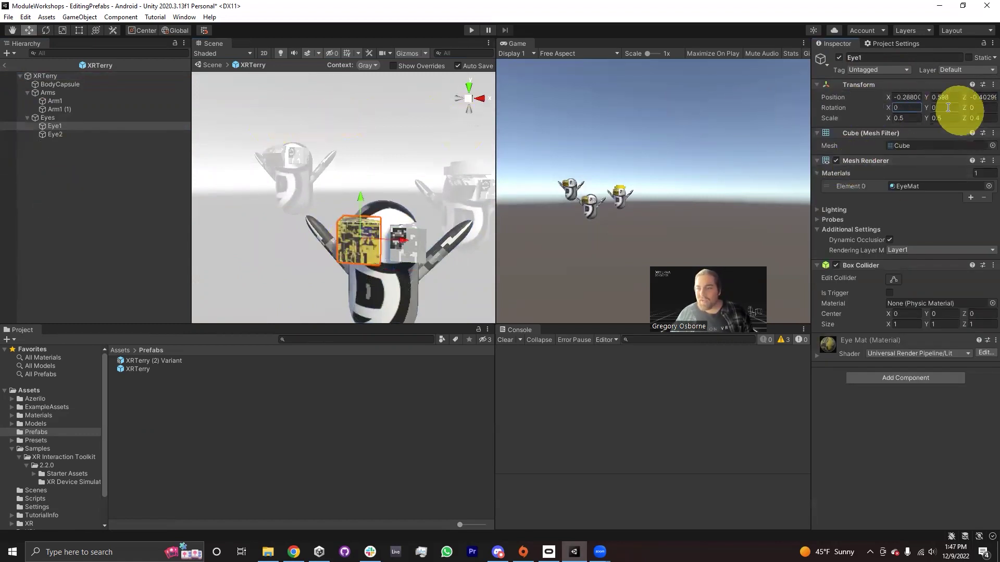
left_click_drag(962, 108, 981, 104)
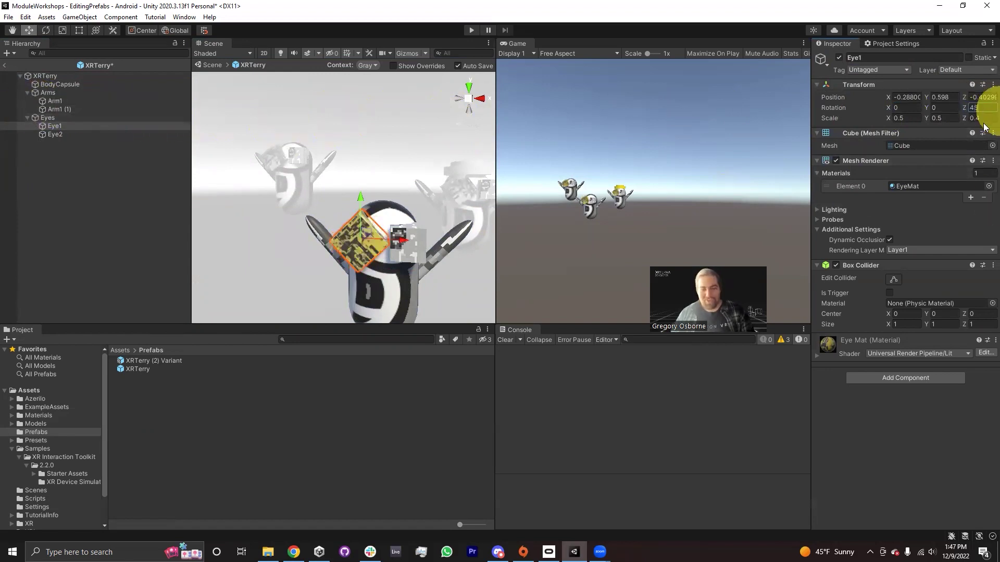
left_click(6, 66)
mouse_move(325, 220)
right_mouse_down()
mouse_move(300, 221)
mouse_move(314, 225)
right_mouse_up()
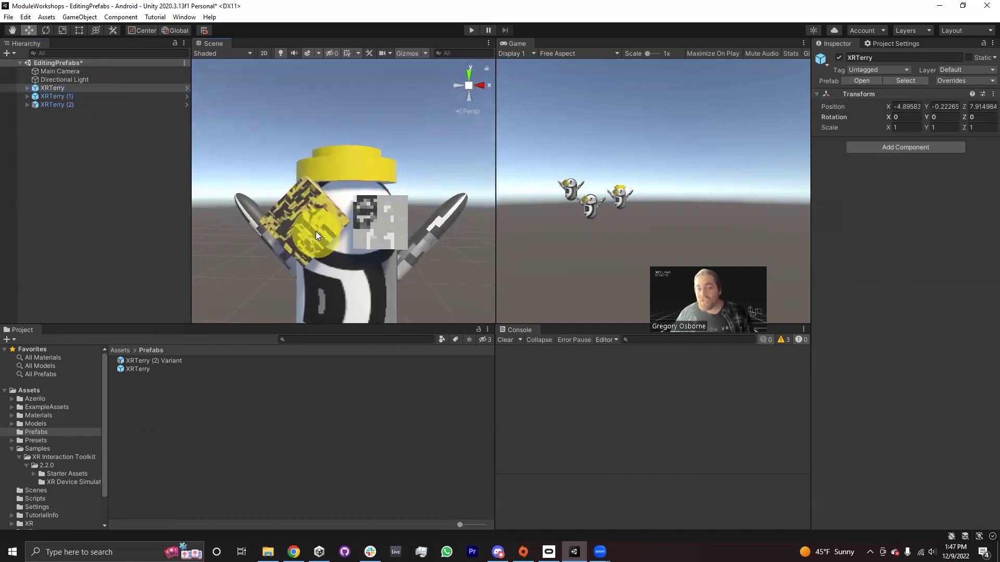
left_click(49, 105)
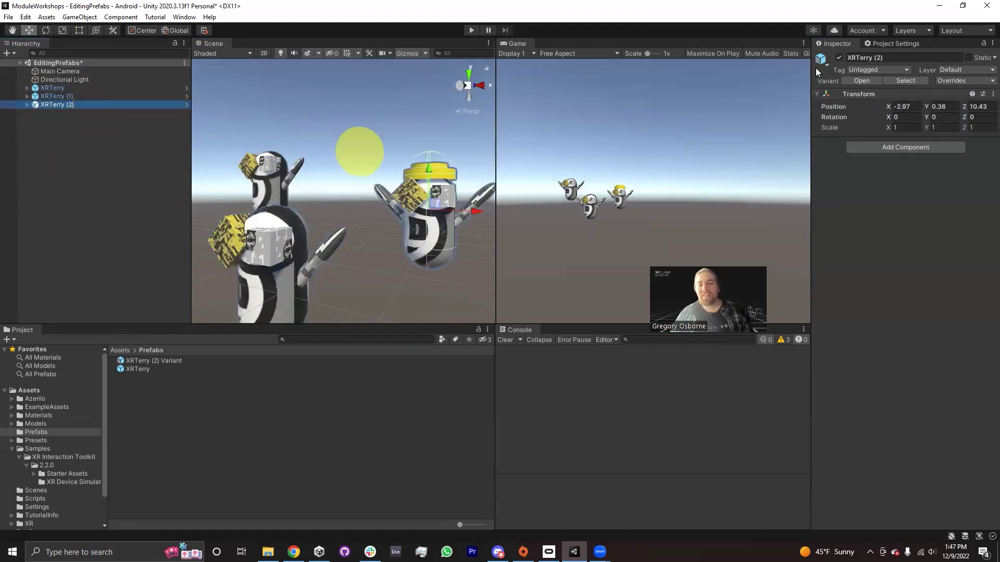
Open the XRTerry (2) Variant prefab in Prefab Mode and select its root.
left_click(186, 105)
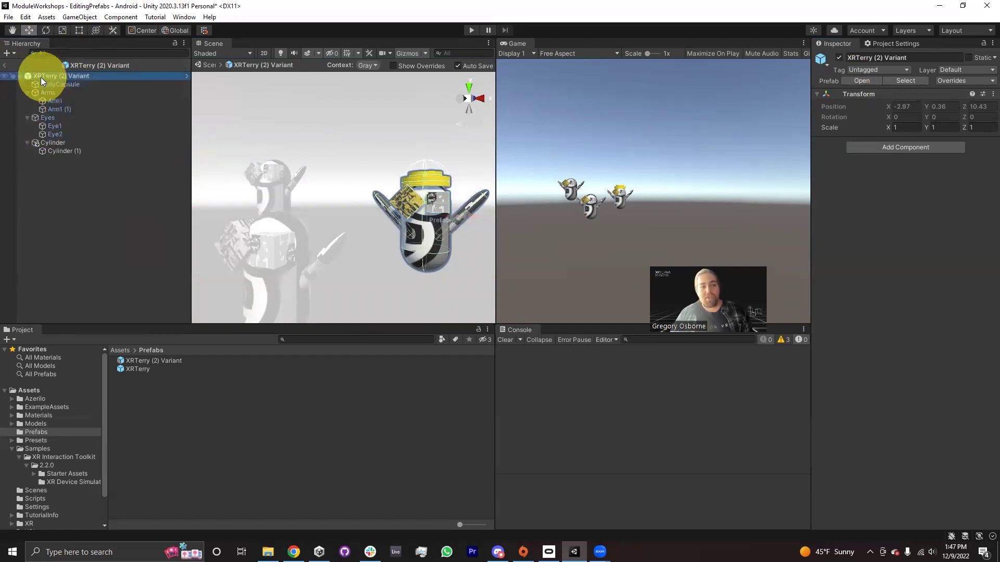
mouse_move(54, 100)
left_mouse_down()
mouse_move(56, 136)
mouse_move(51, 107)
left_mouse_up()
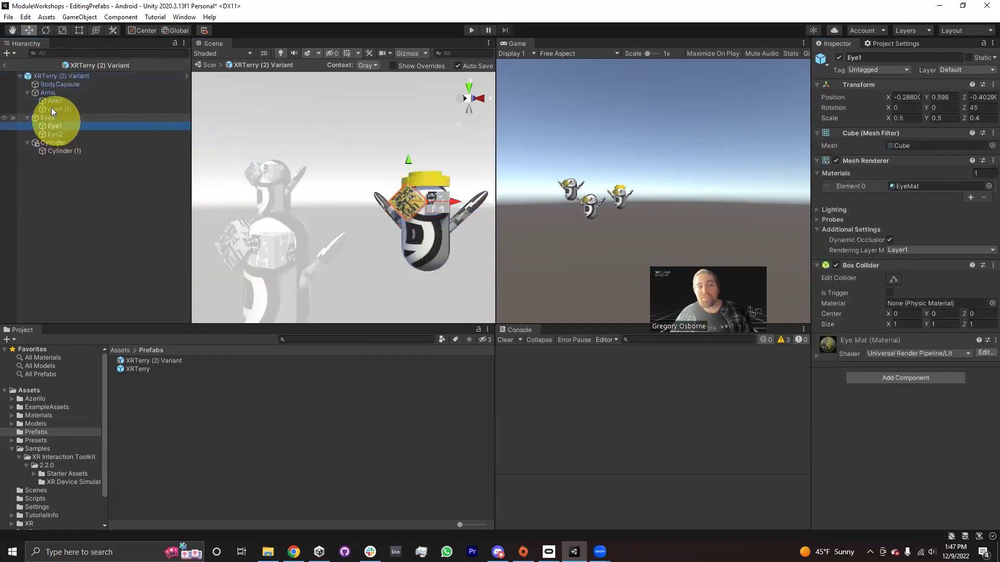
left_click(52, 77)
left_click(47, 170)
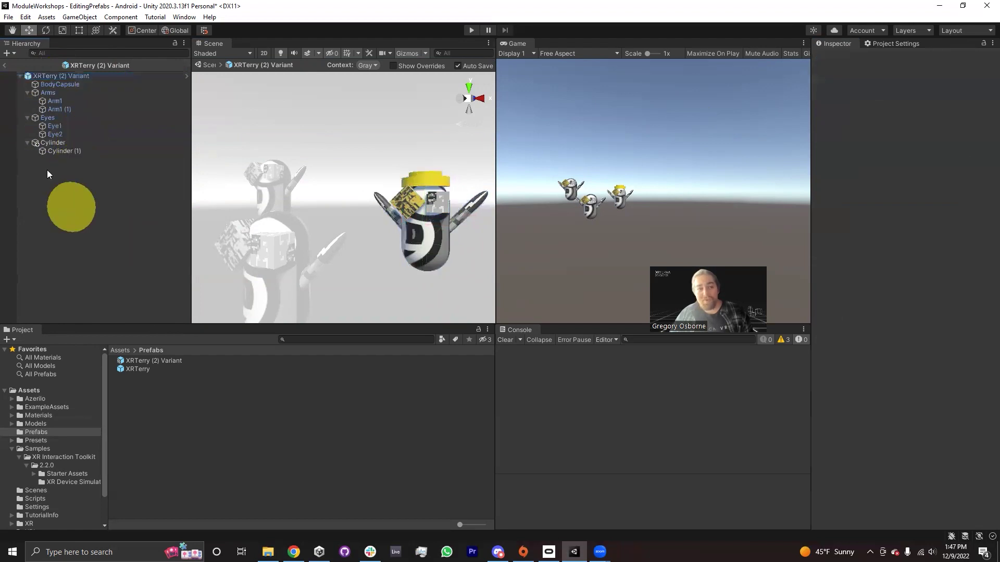
Inspect the Cylinder and Cylinder (1) hat pieces, then select Eye1 to check its inherited rotation.
left_click(54, 141)
left_click(59, 151)
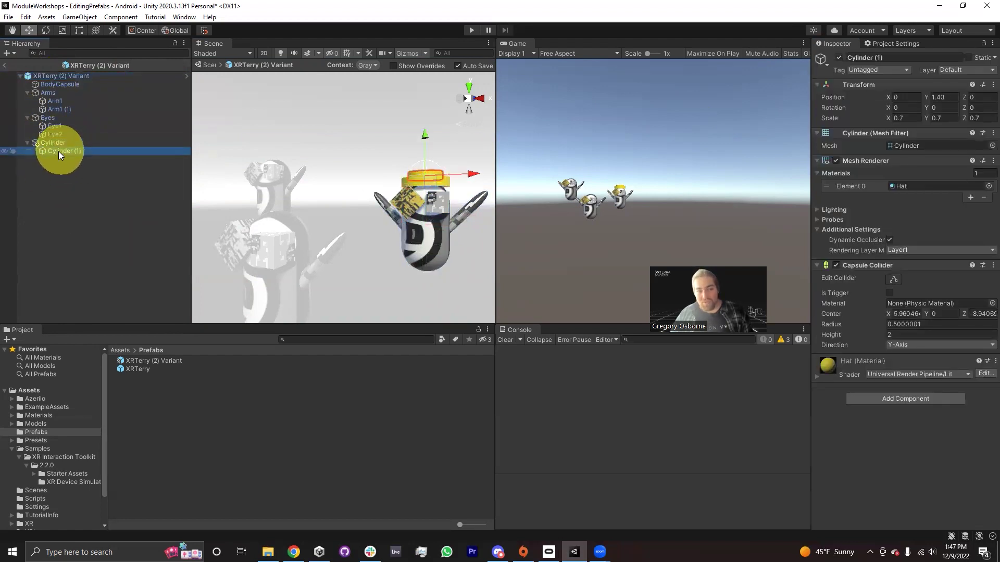
left_click(75, 189)
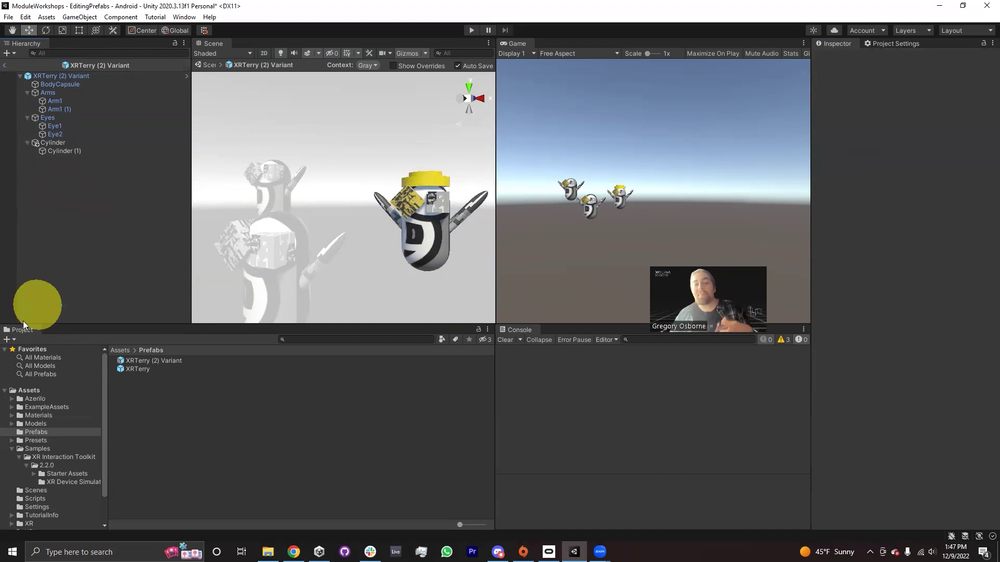
left_click(62, 152)
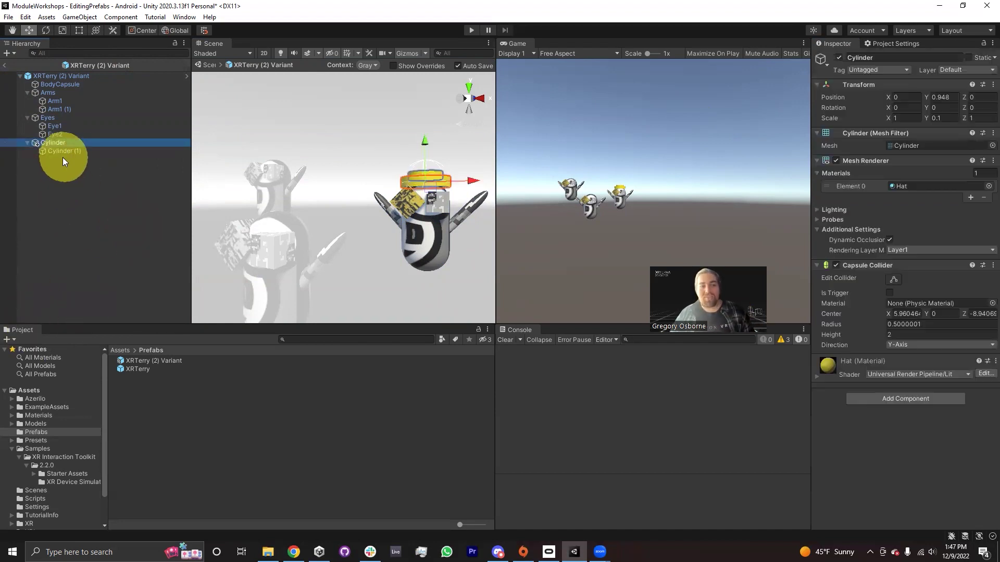
left_click(79, 201)
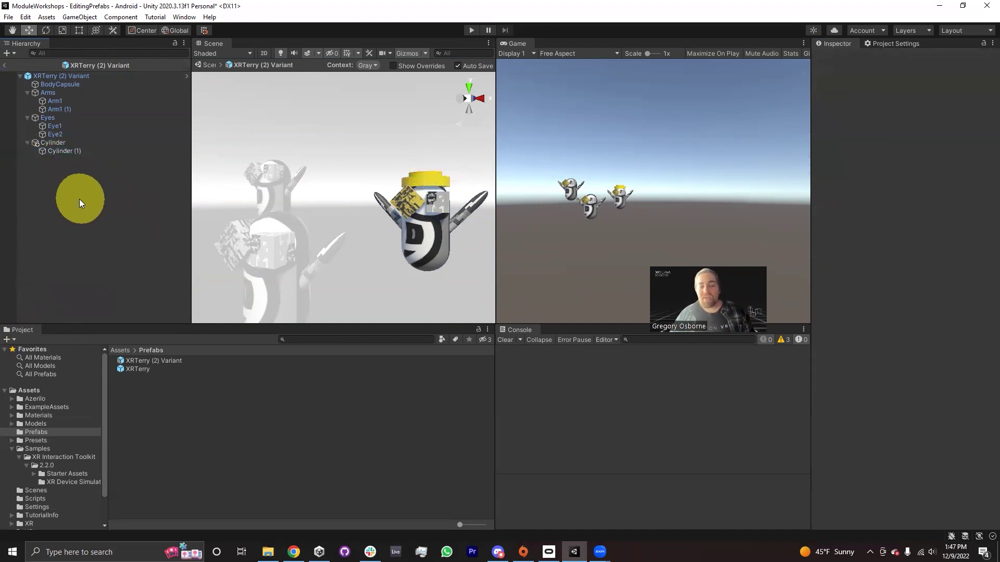
left_click(48, 117)
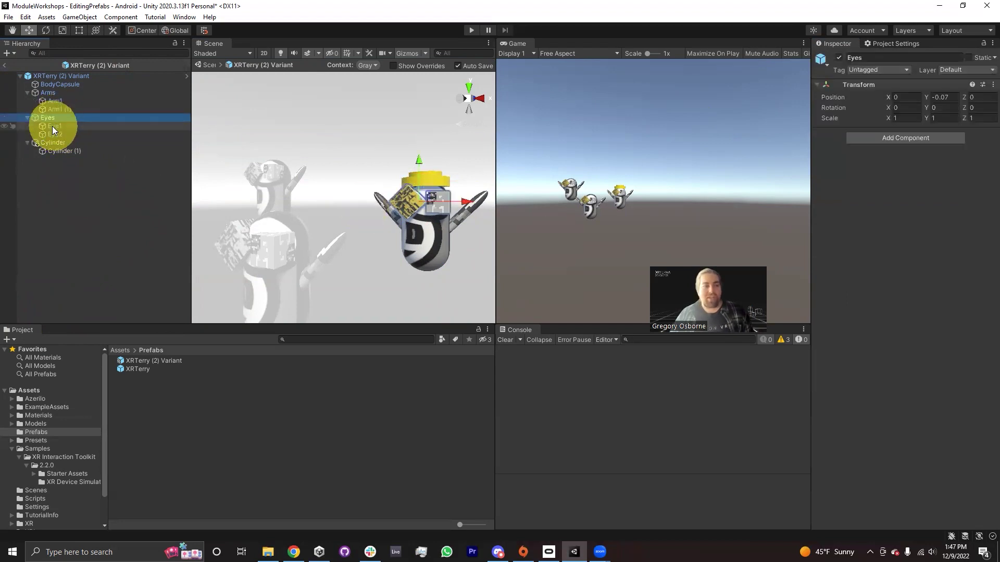
left_click(52, 126)
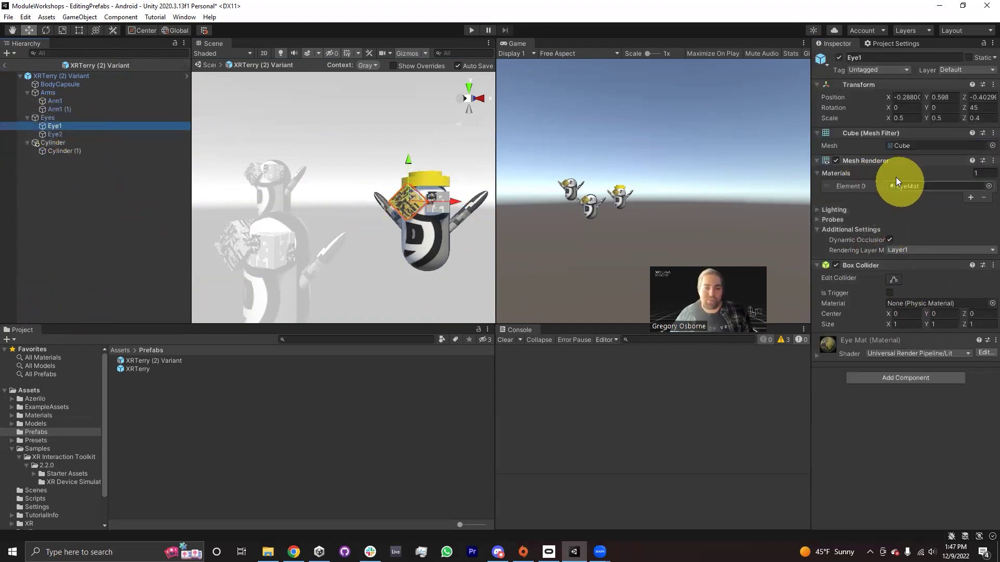